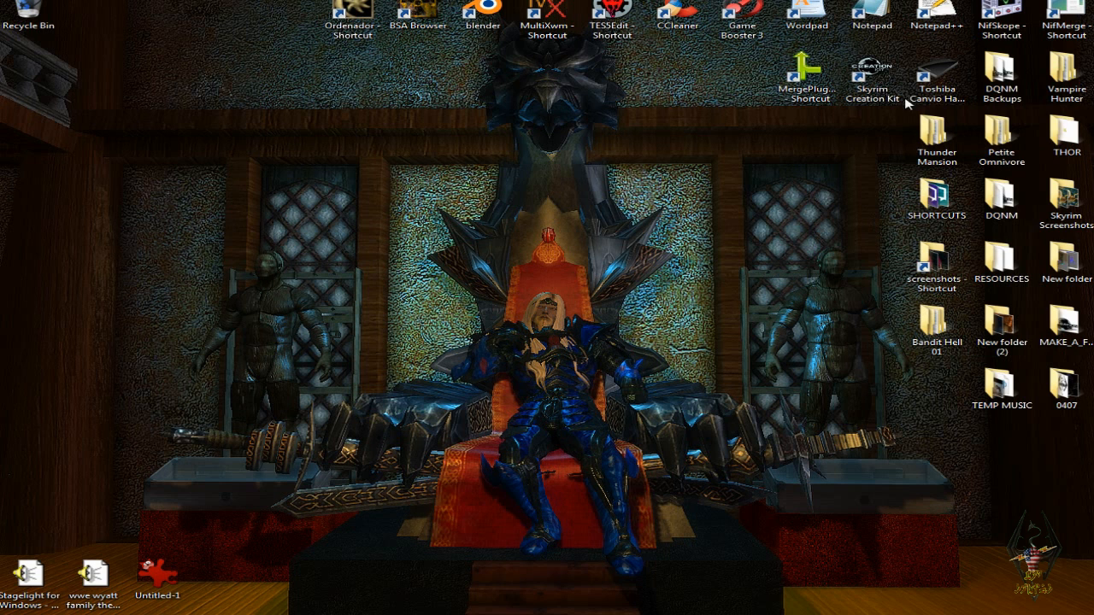
Launch NifSkope and open the smdcfireplace01 mesh from Skyrim's TCestate meshes folder.
double_click(1003, 15)
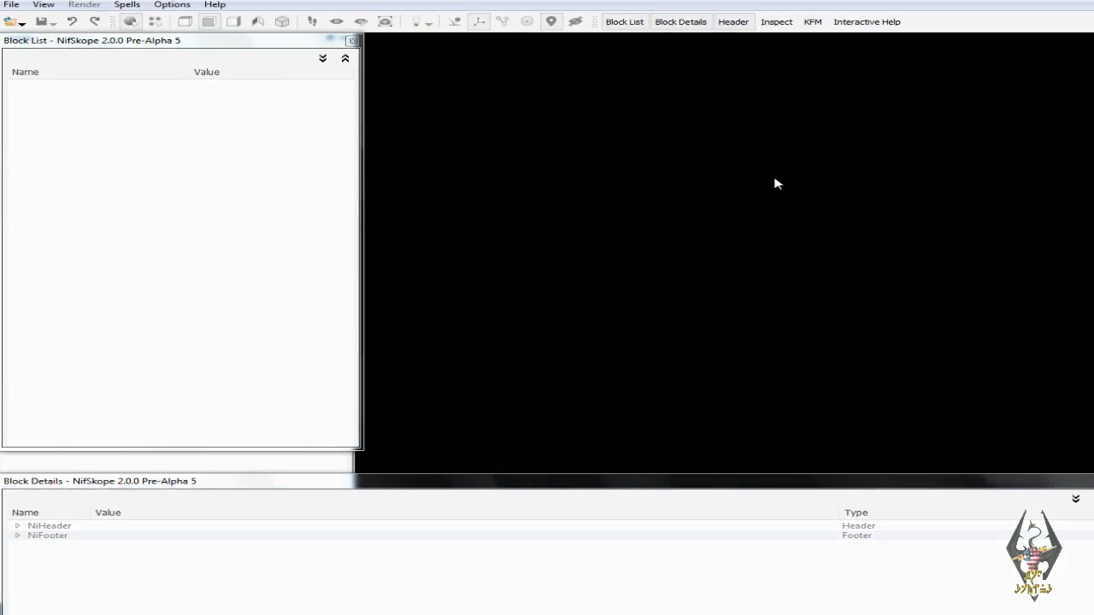
drag(599, 197, 787, 330)
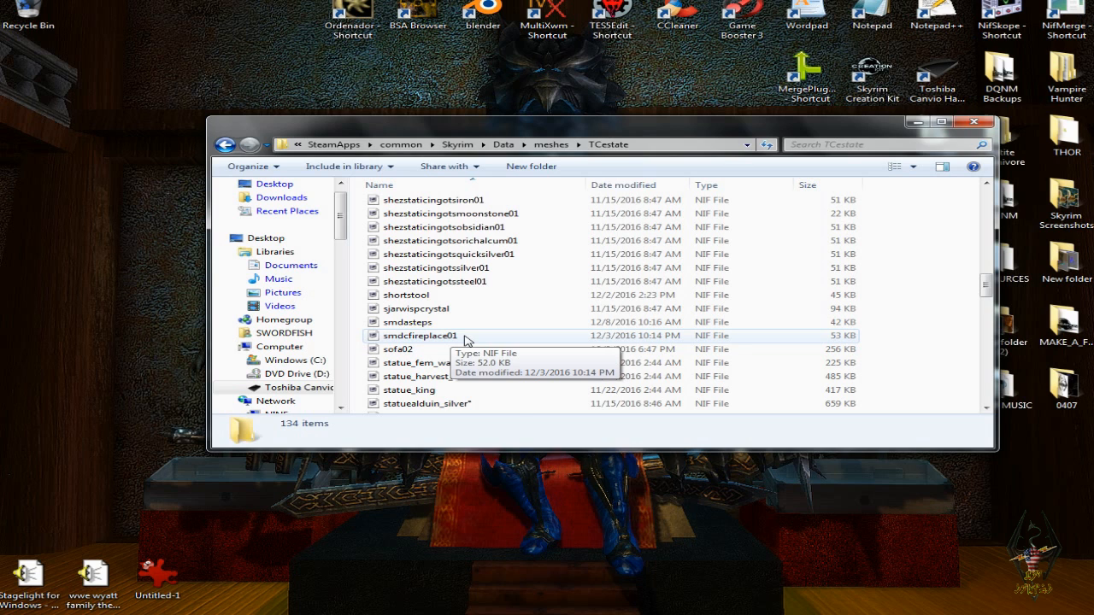
double_click(462, 336)
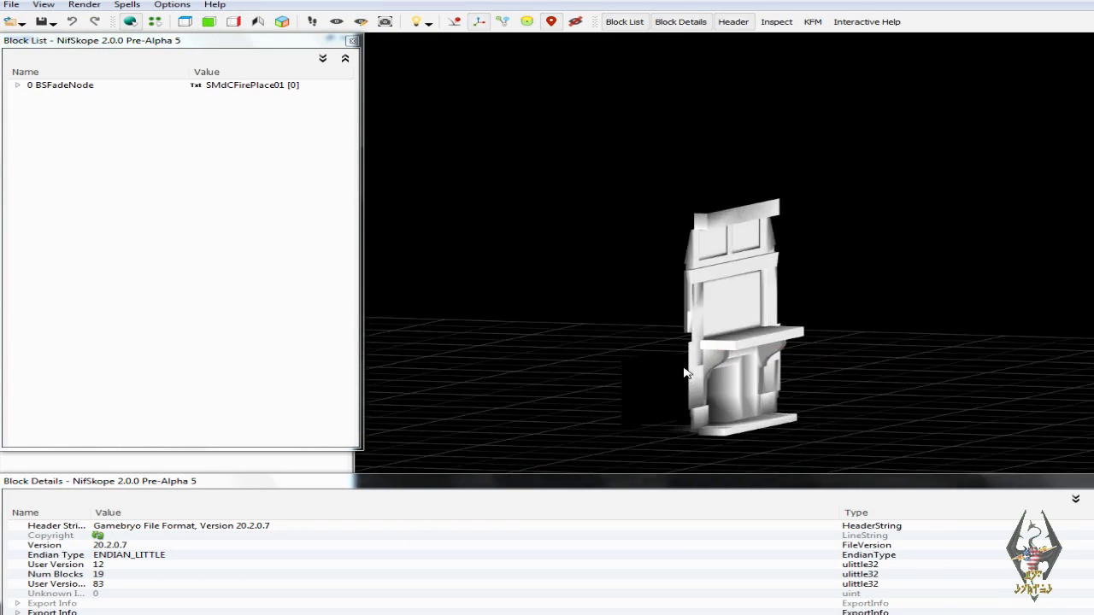
View the fireplace from the front and examine which parts each of its three shapes covers.
key(F6)
drag(577, 368, 595, 382)
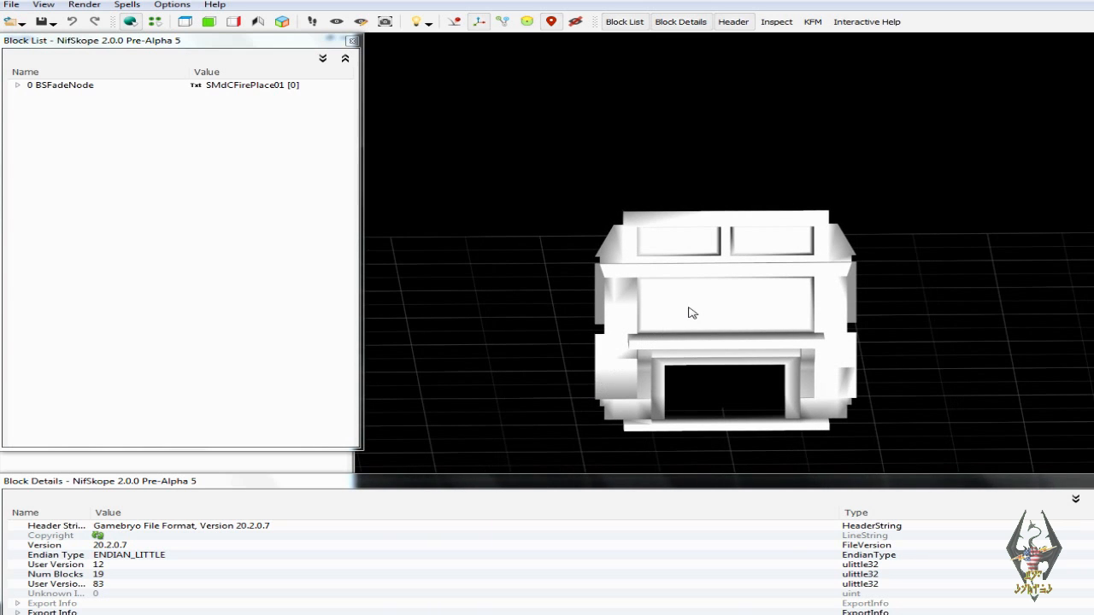
click(828, 312)
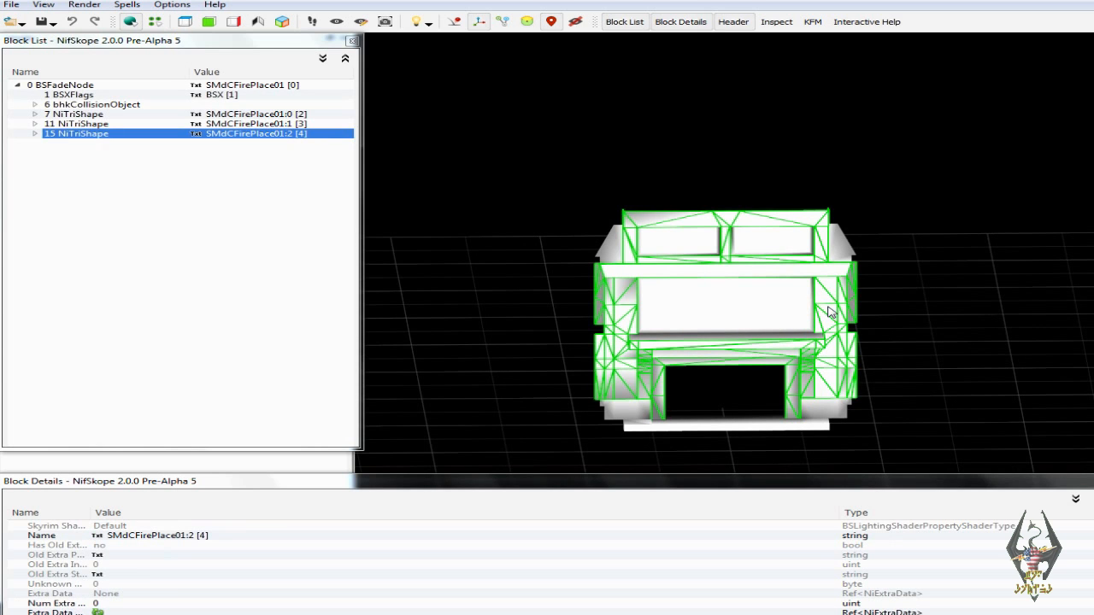
click(794, 313)
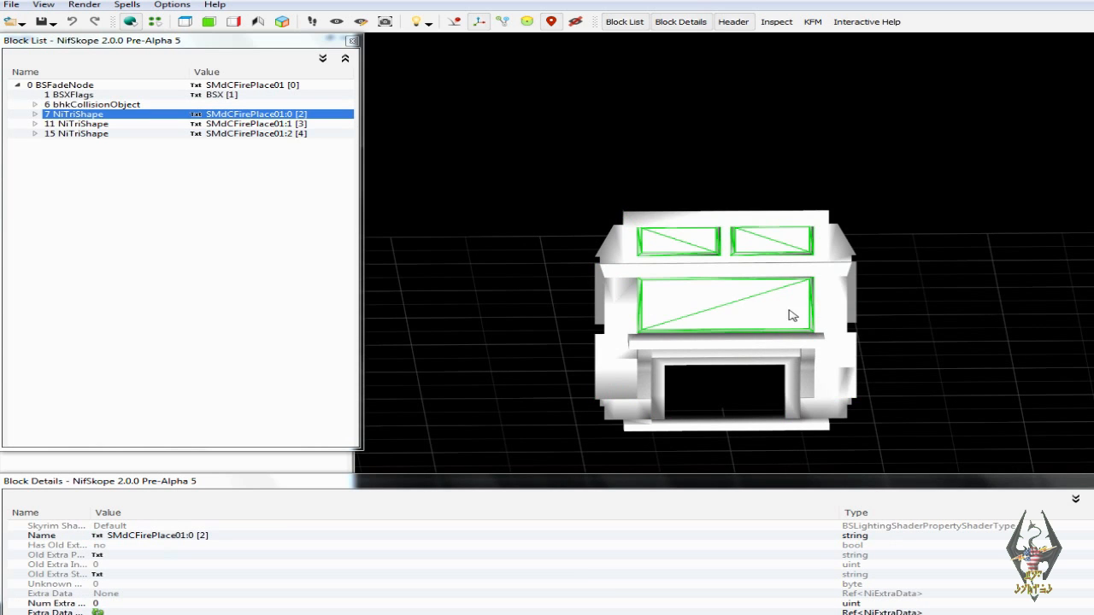
click(725, 272)
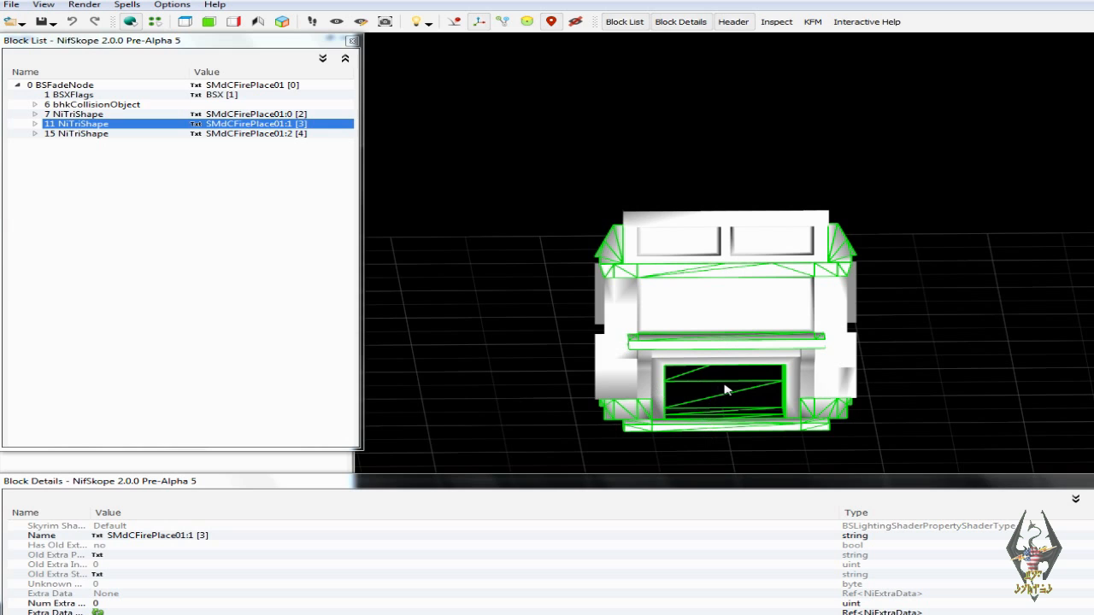
drag(776, 339, 771, 369)
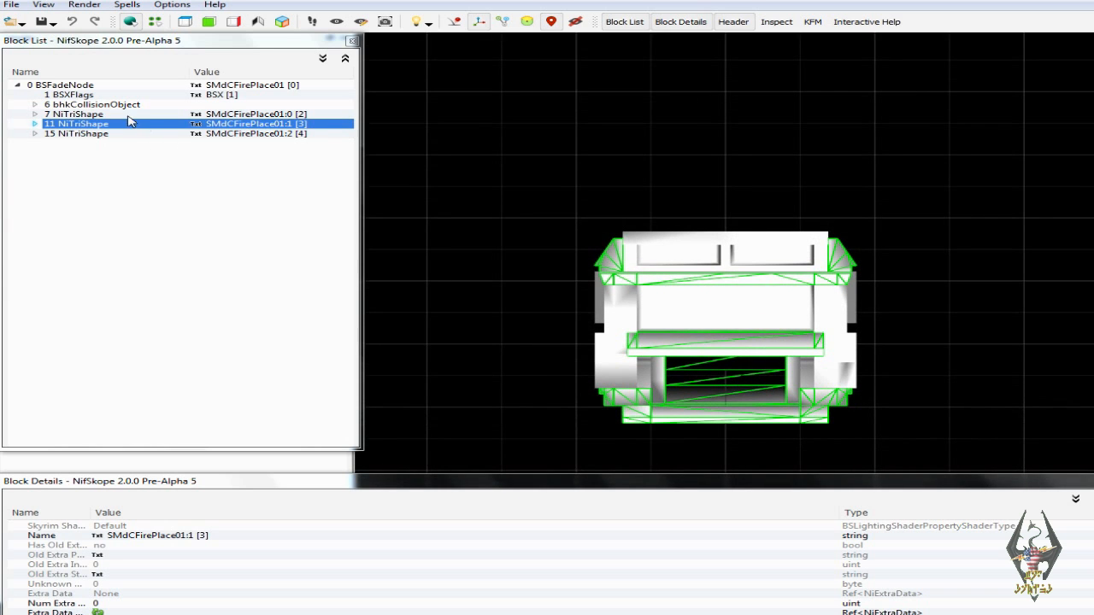
Select the fireplace's inset panel shape, SMdCFirePlace01:0, and open its BSShaderTextureSet.
click(693, 257)
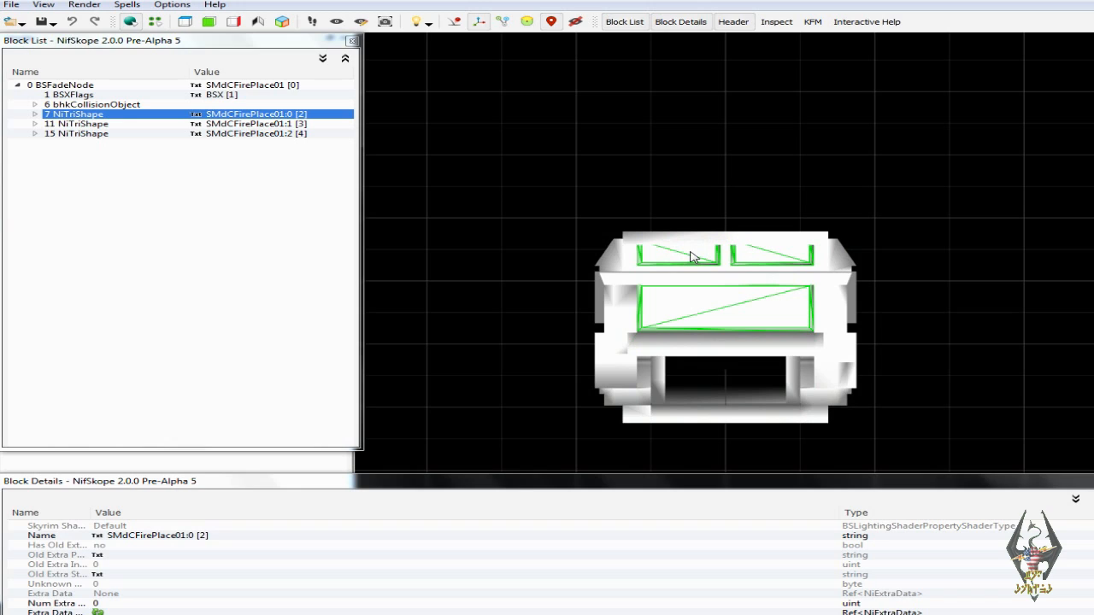
click(703, 298)
click(35, 114)
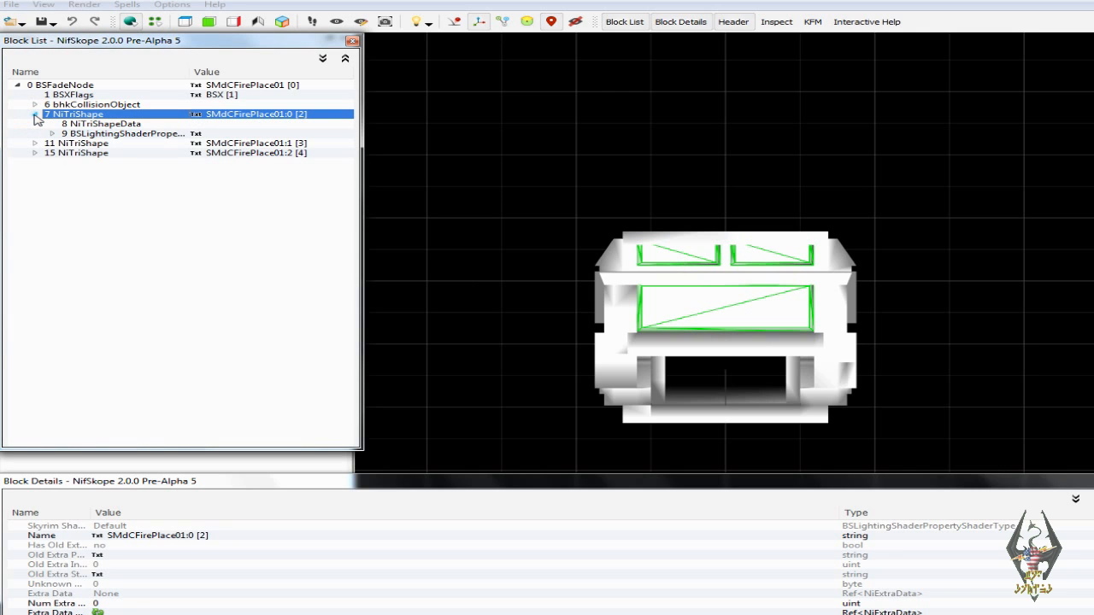
click(52, 134)
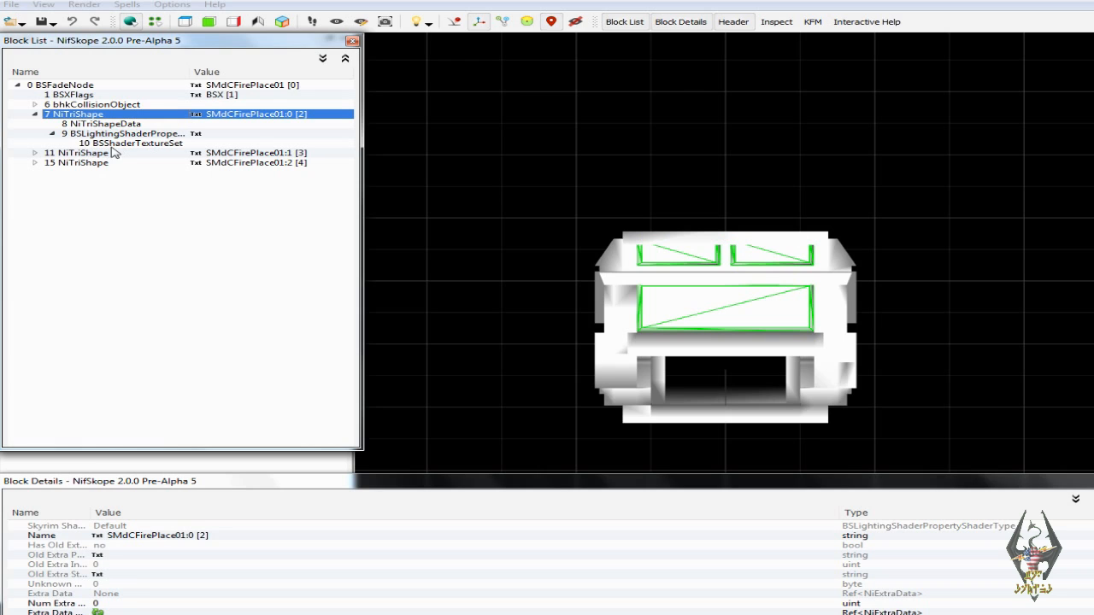
click(171, 143)
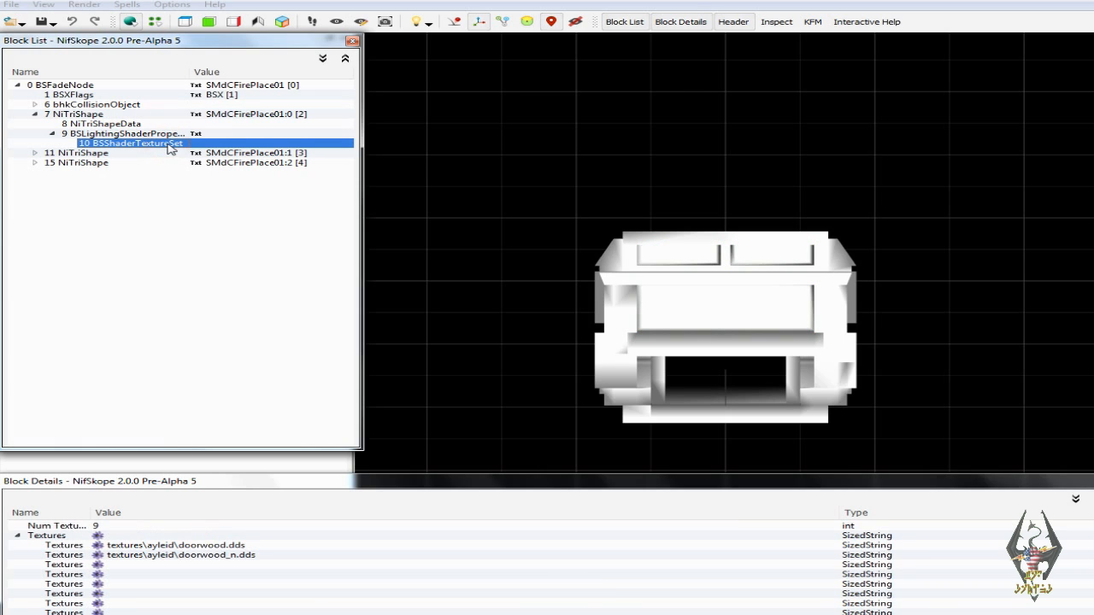
Replace the panel shape's doorwood.dds texture with TCwall from the TCestate textures folder.
double_click(99, 554)
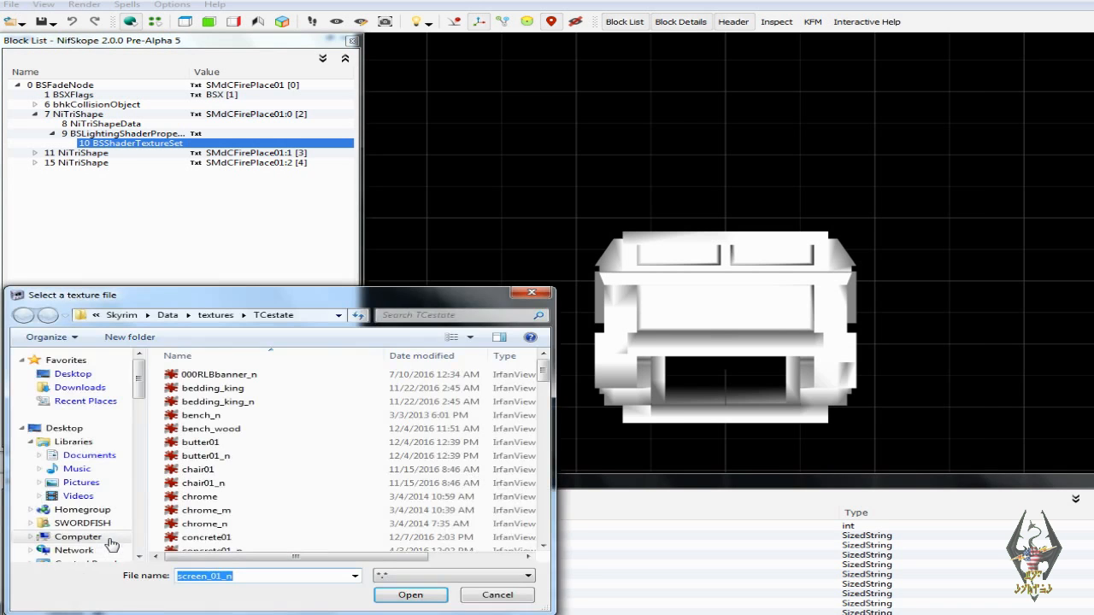
click(497, 595)
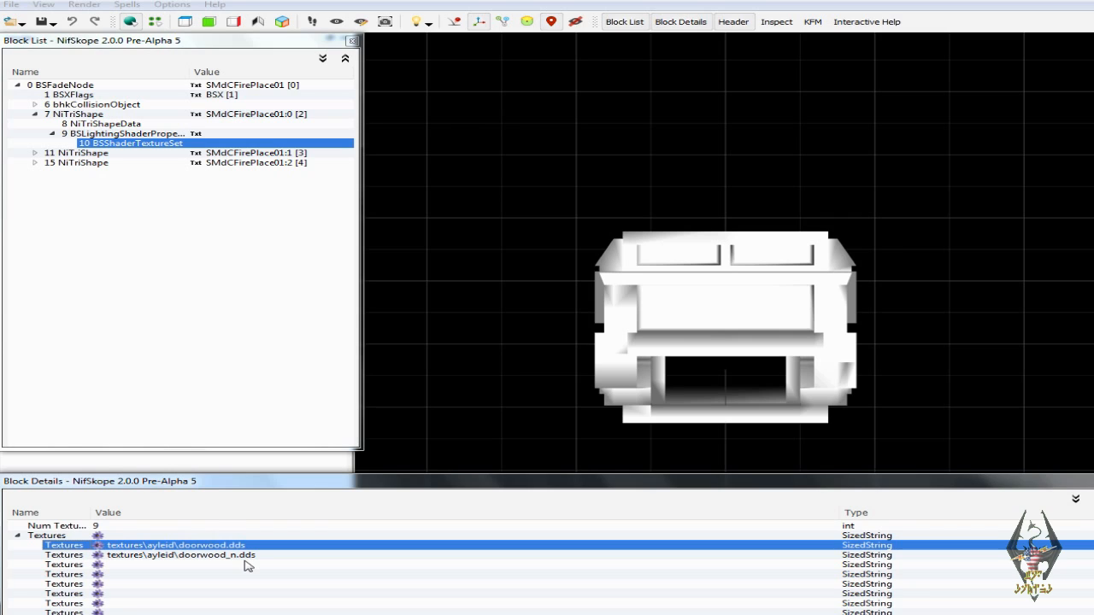
double_click(100, 547)
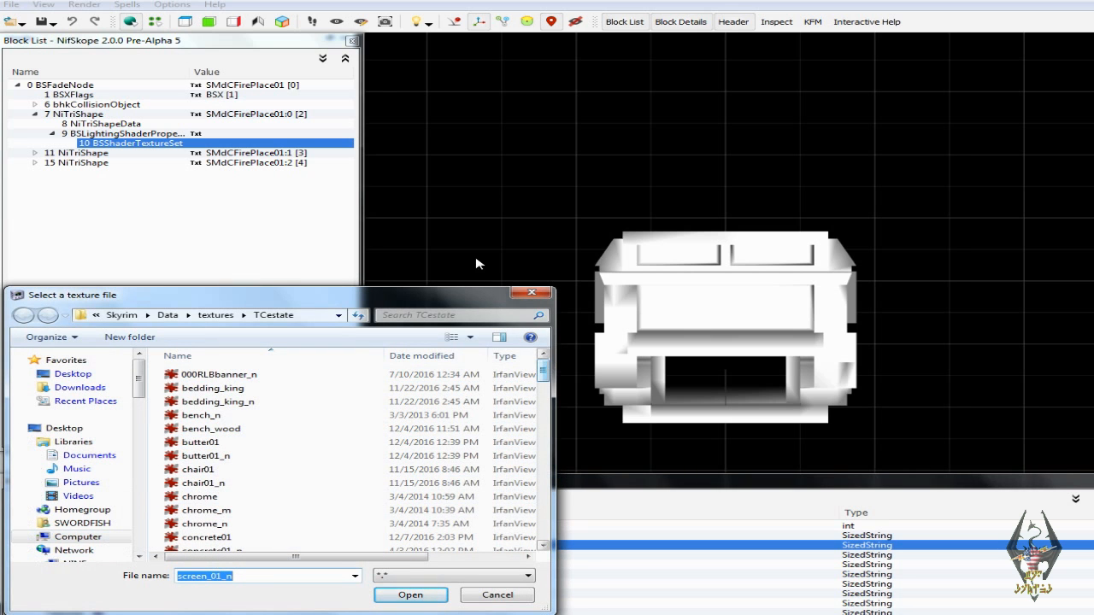
drag(433, 299, 647, 131)
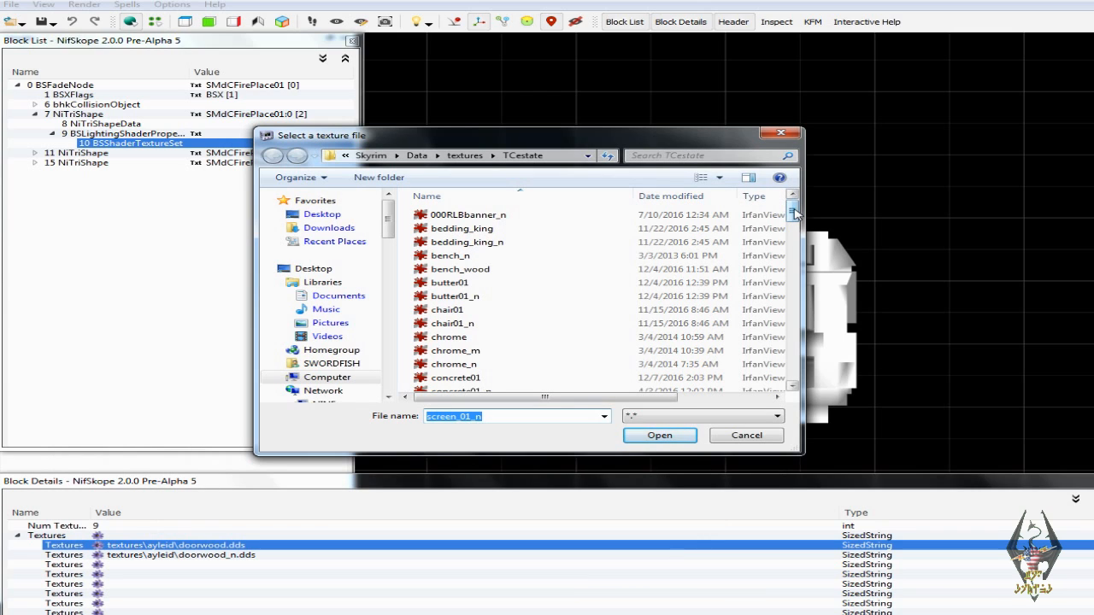
drag(795, 212, 802, 313)
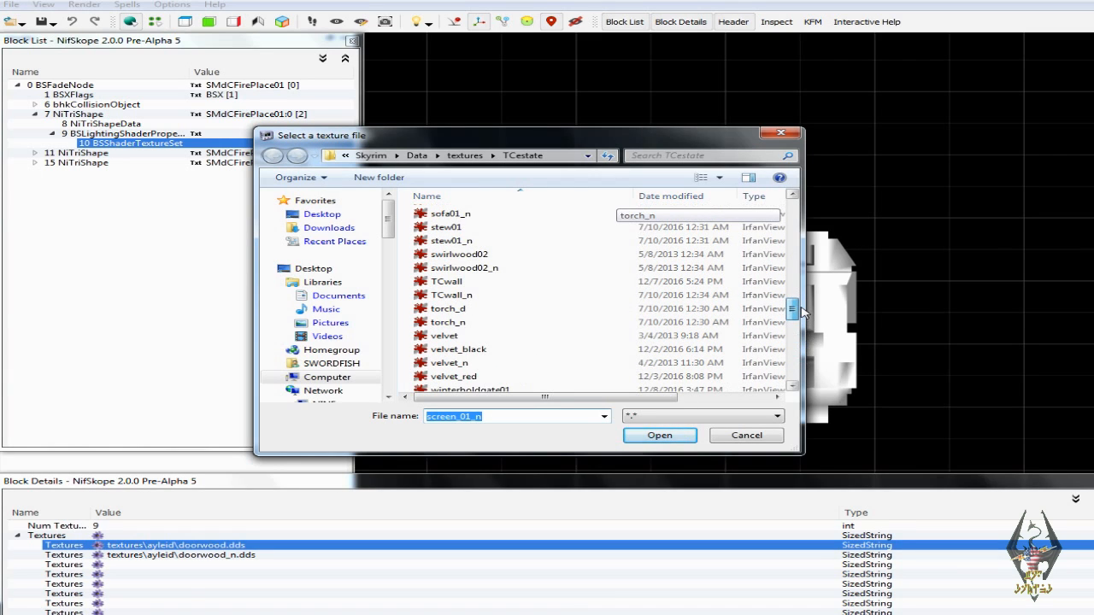
drag(714, 137, 545, 133)
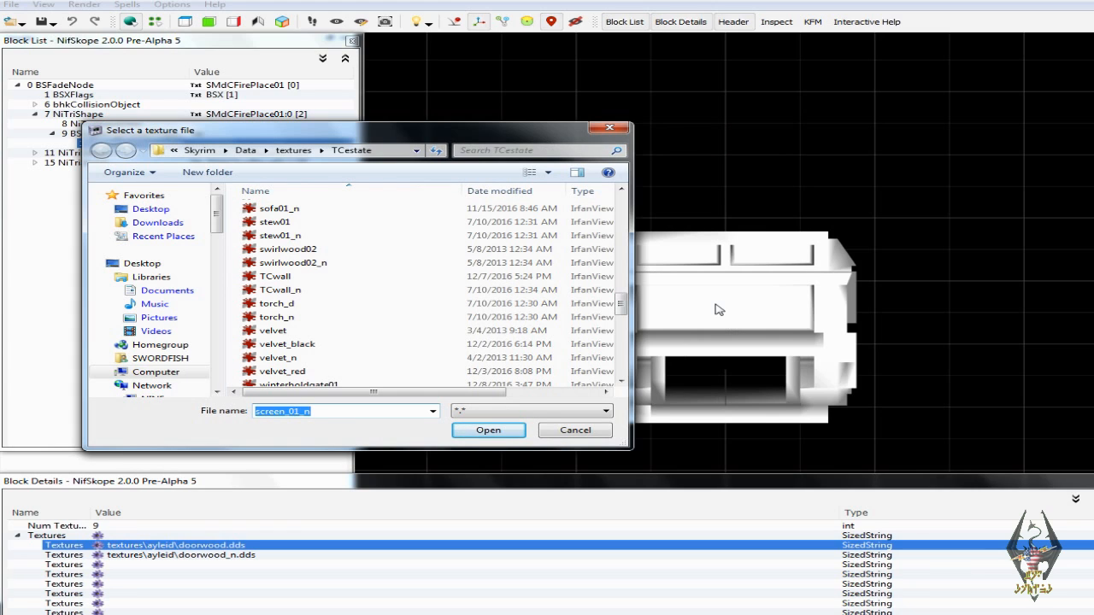
click(301, 277)
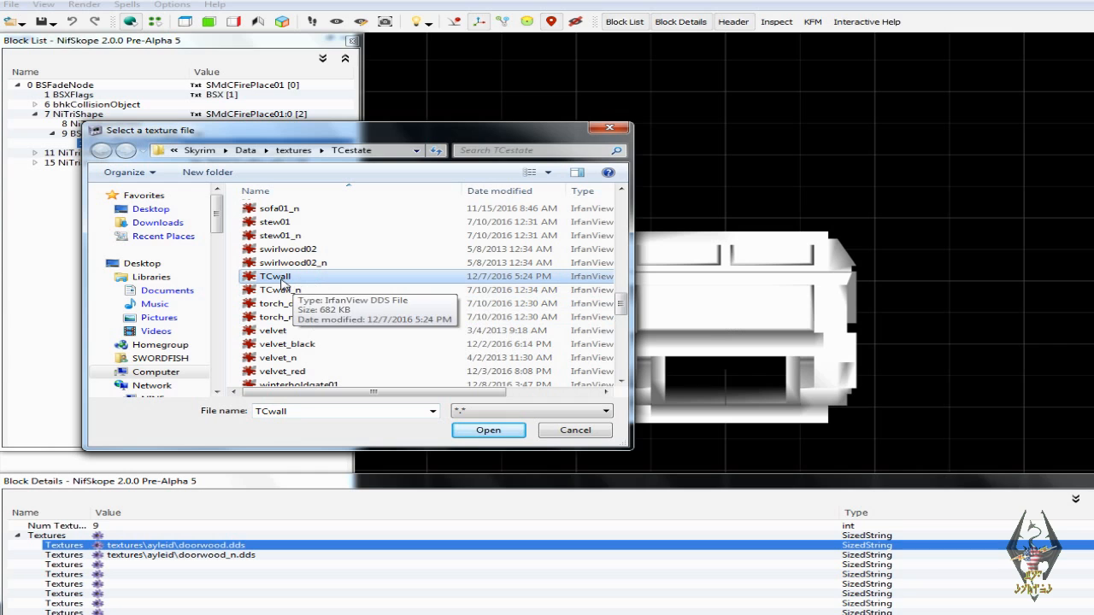
click(481, 432)
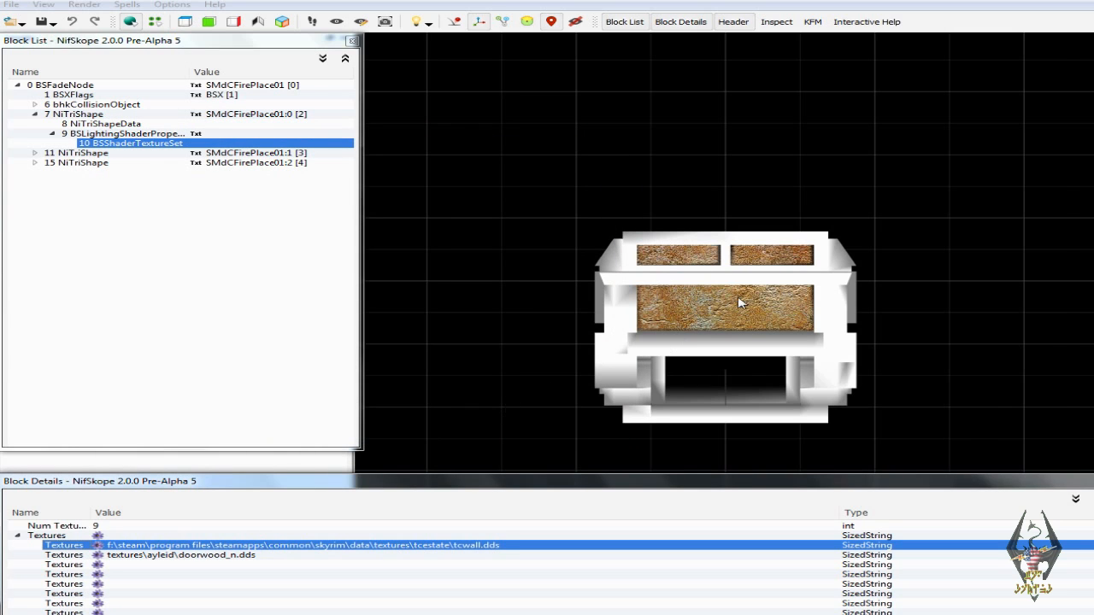
Replace the panel shape's doorwood_n.dds normal map with TCwall_n from the TCestate textures folder.
click(97, 555)
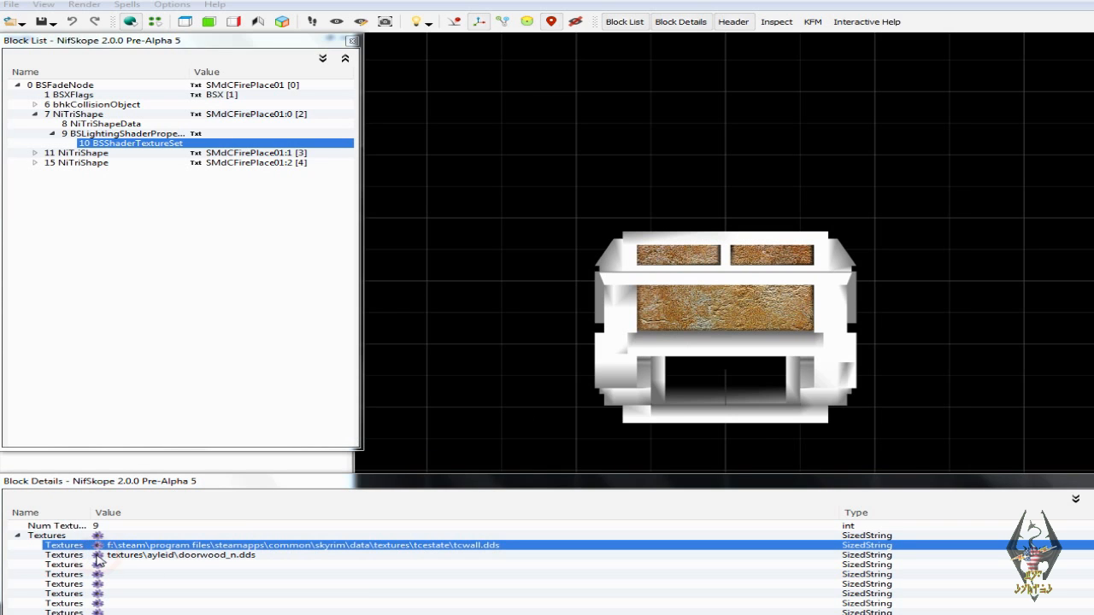
drag(621, 200, 629, 306)
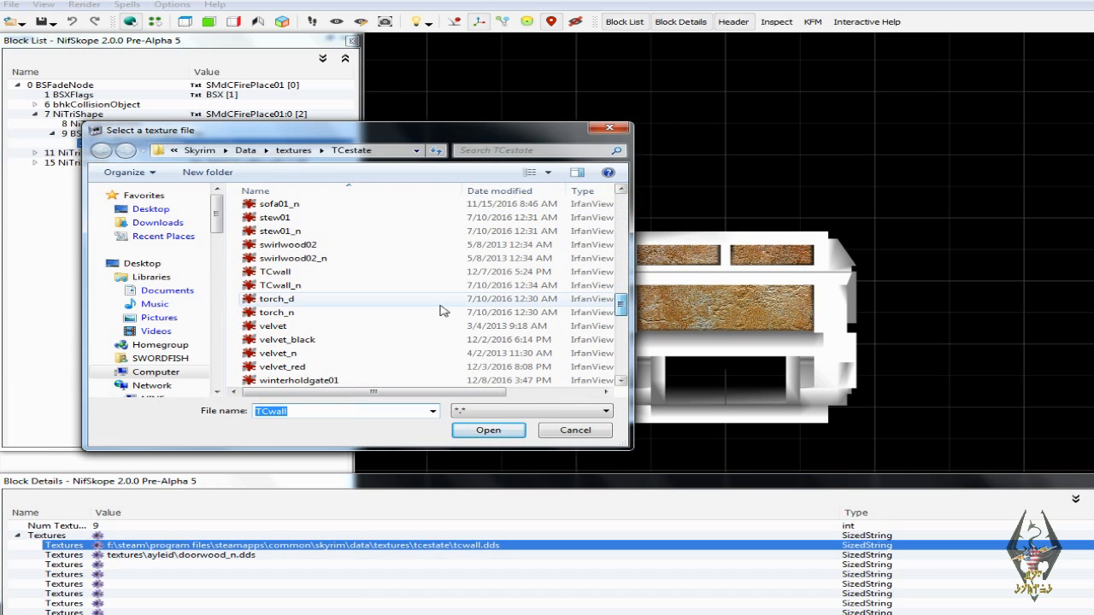
click(315, 289)
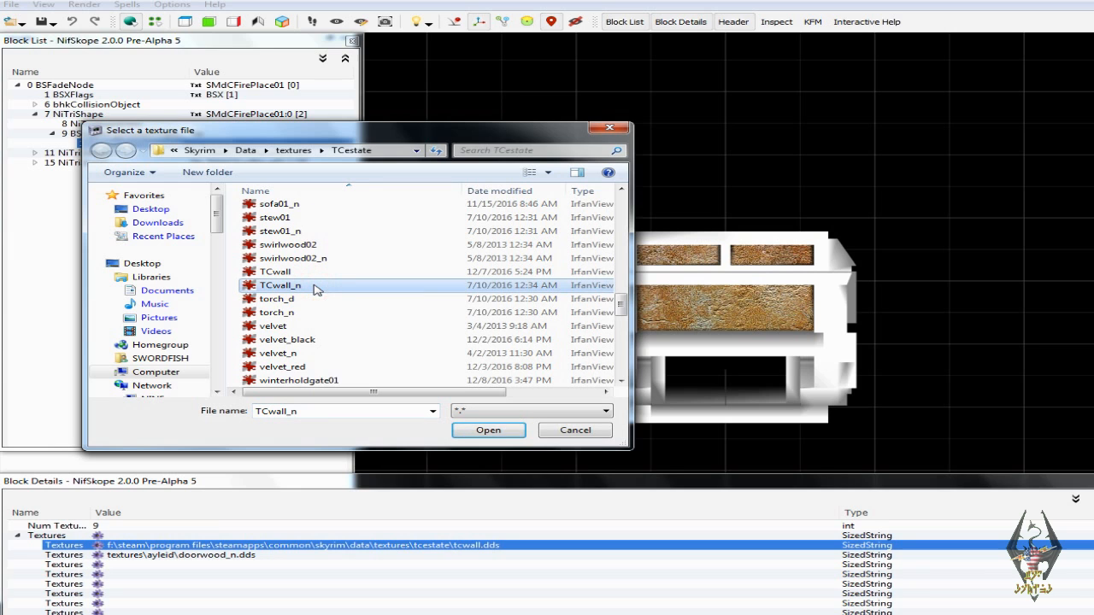
click(488, 430)
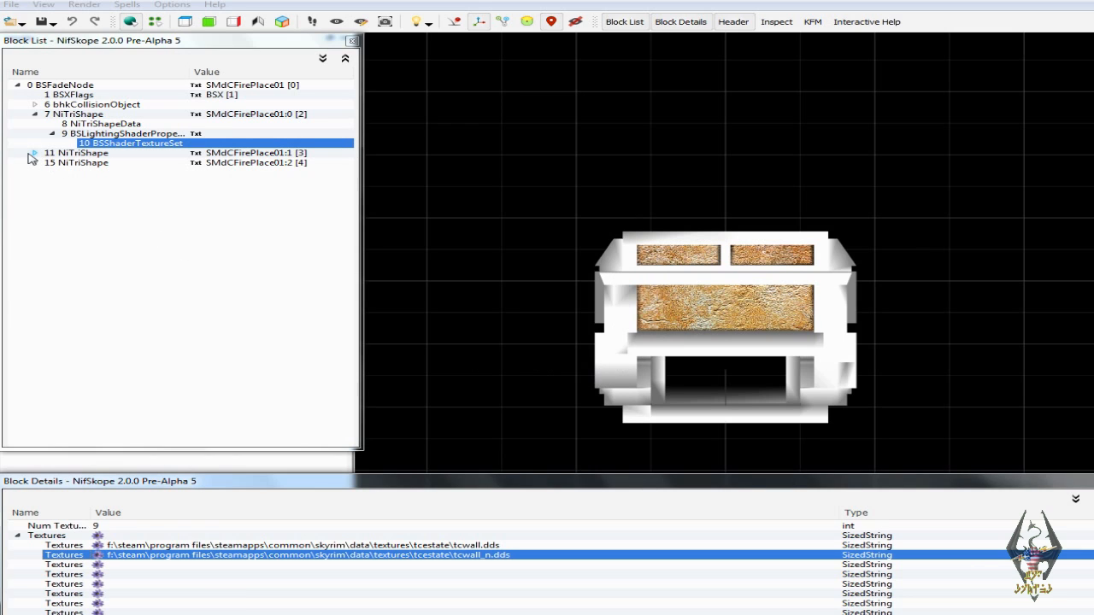
In the texture set of the mantel and trim shape, SMdCFirePlace01:1, replace the first texture with concrete01 from the TCestate folder.
click(722, 345)
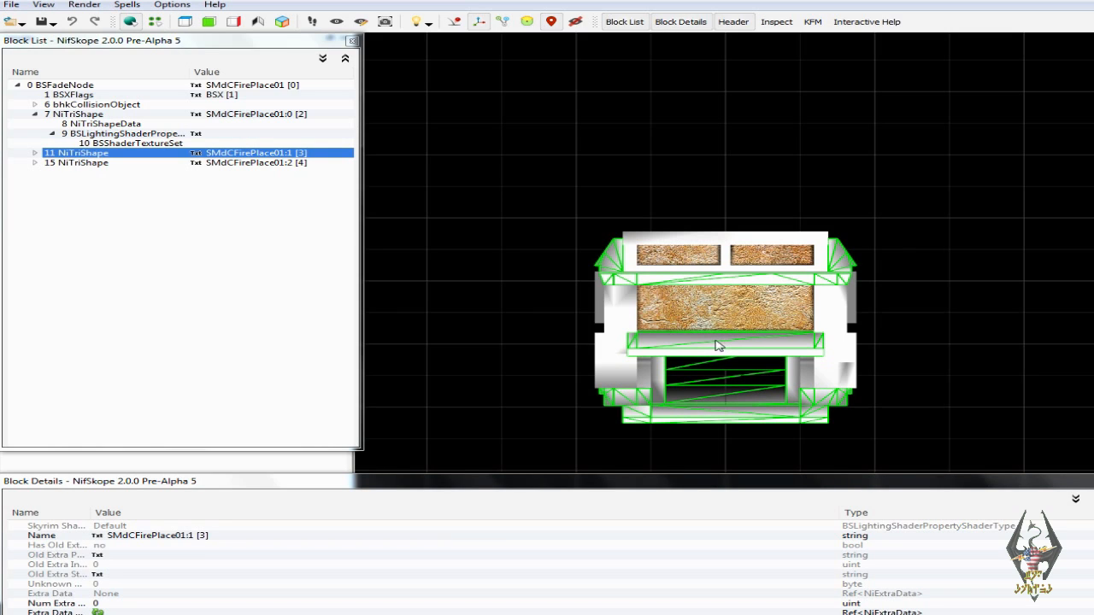
click(35, 154)
click(52, 173)
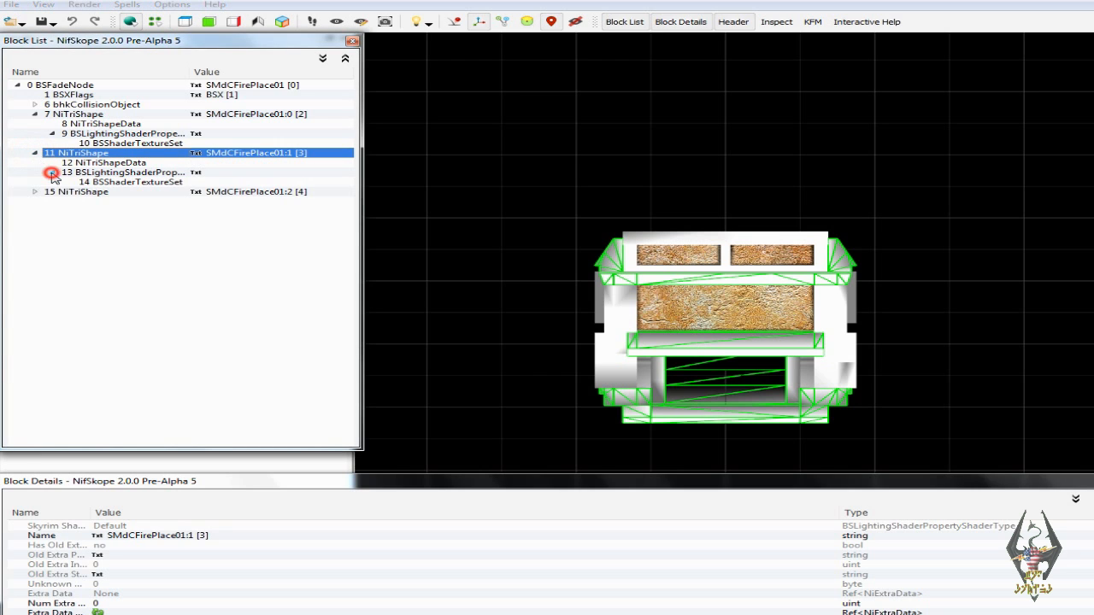
click(100, 183)
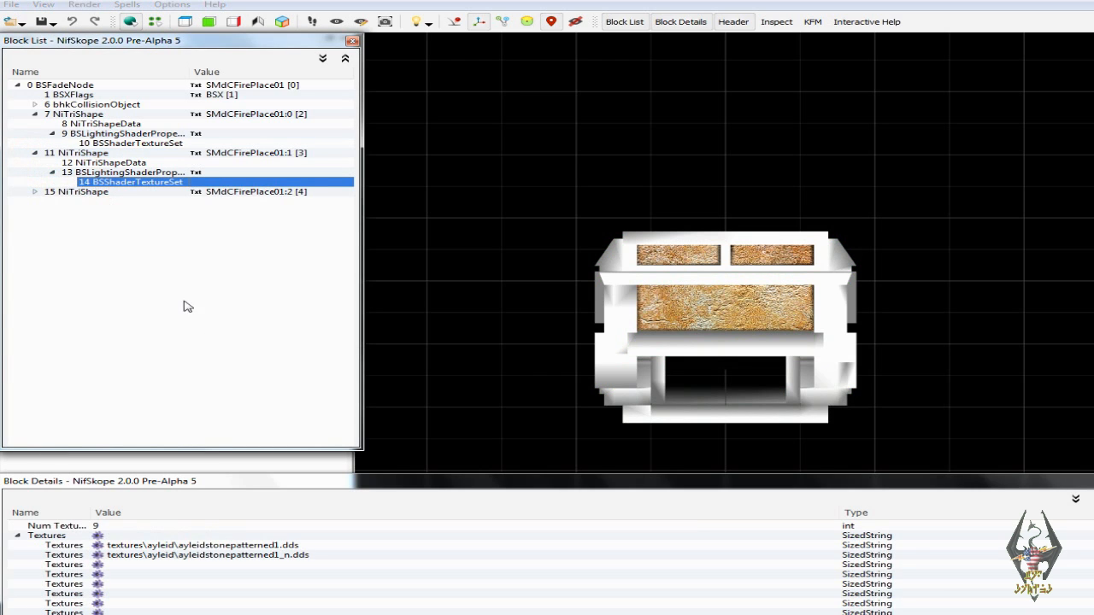
click(97, 551)
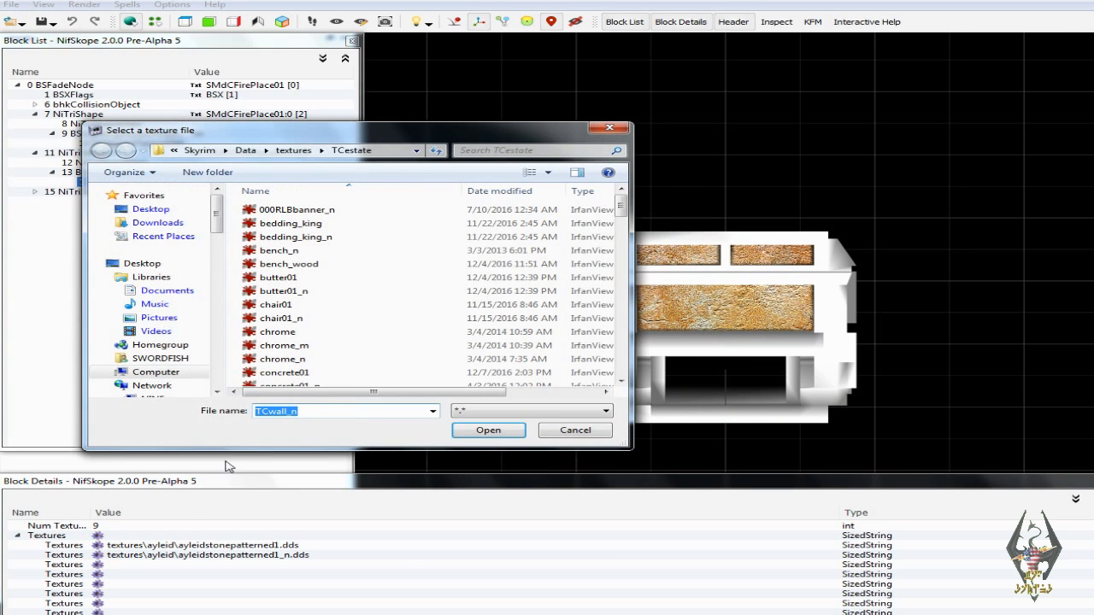
drag(622, 202, 624, 215)
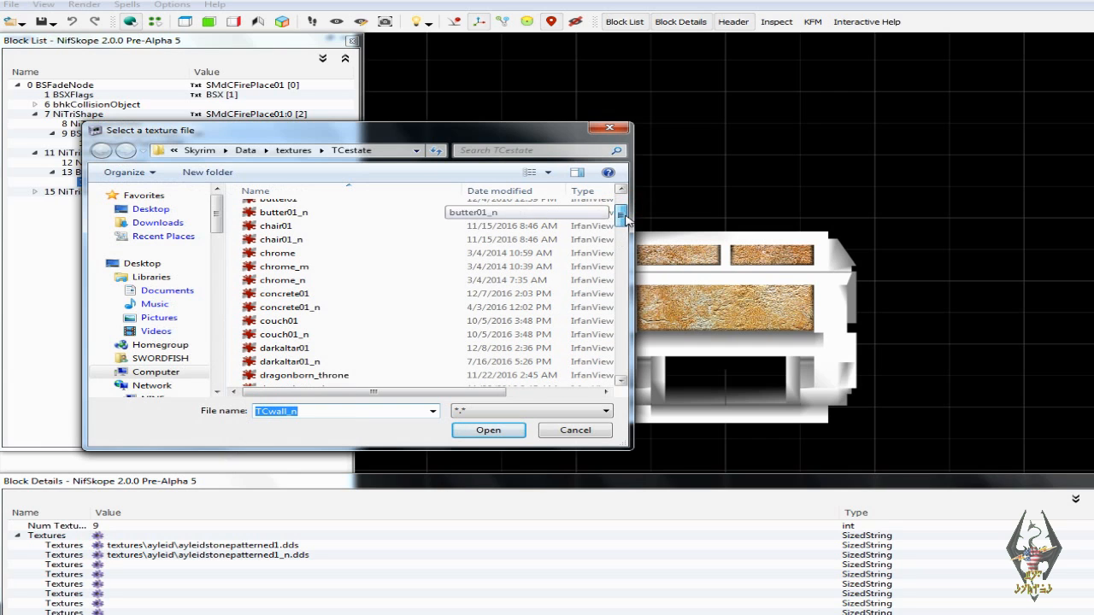
click(368, 296)
click(496, 434)
mouse_move(589, 409)
mouse_down()
mouse_move(608, 411)
mouse_move(583, 417)
mouse_move(596, 396)
mouse_up()
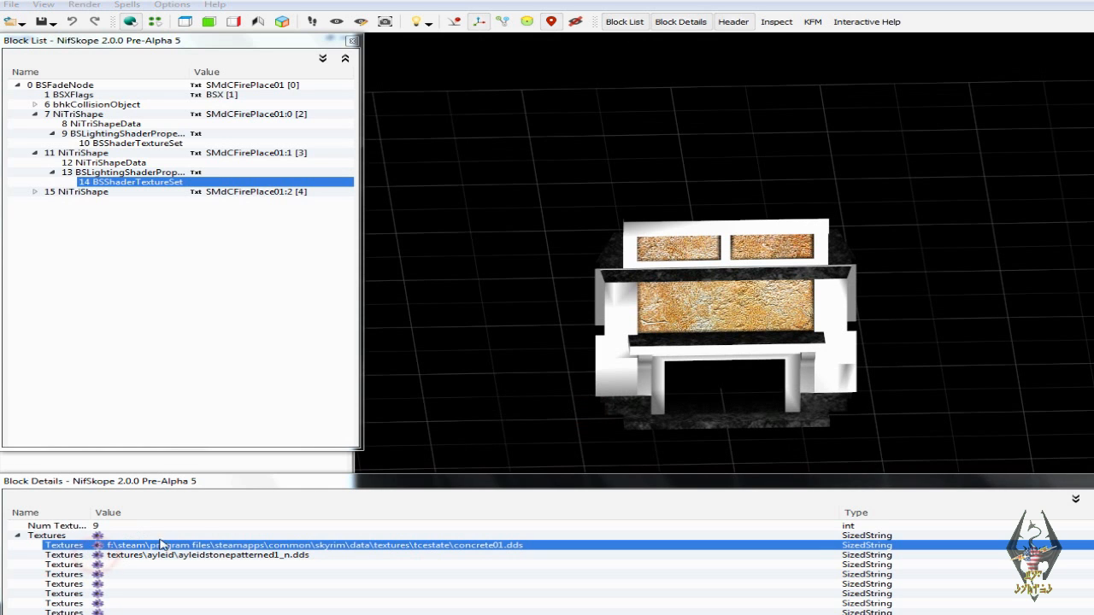
Replace the mantel and trim shape's ayleidstonepatterned1_n.dds normal map with concrete01_n.
click(97, 545)
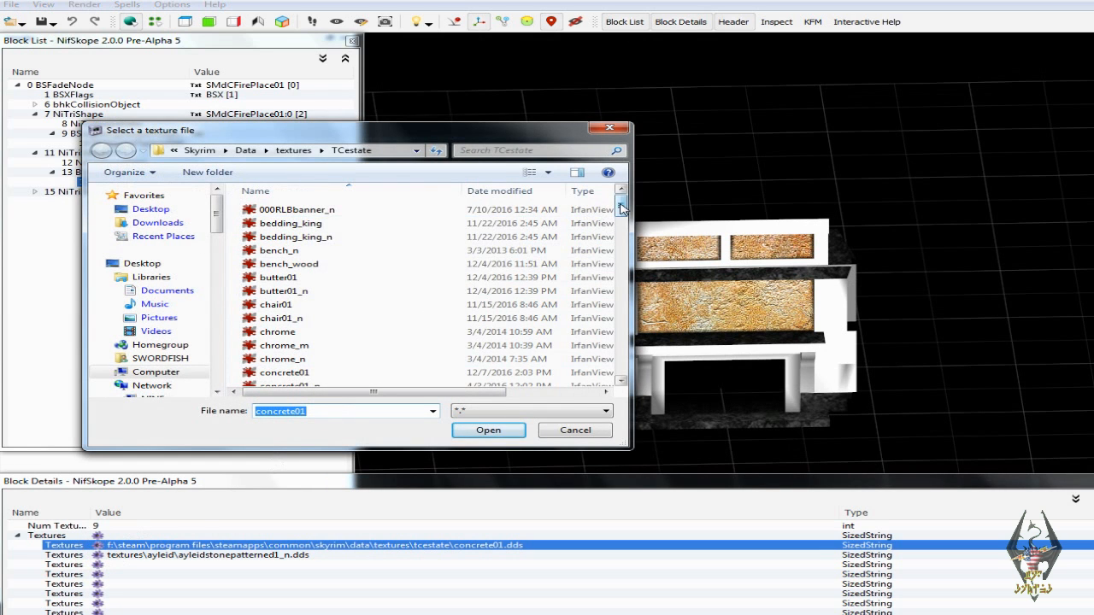
scroll(530, 219, down, 2)
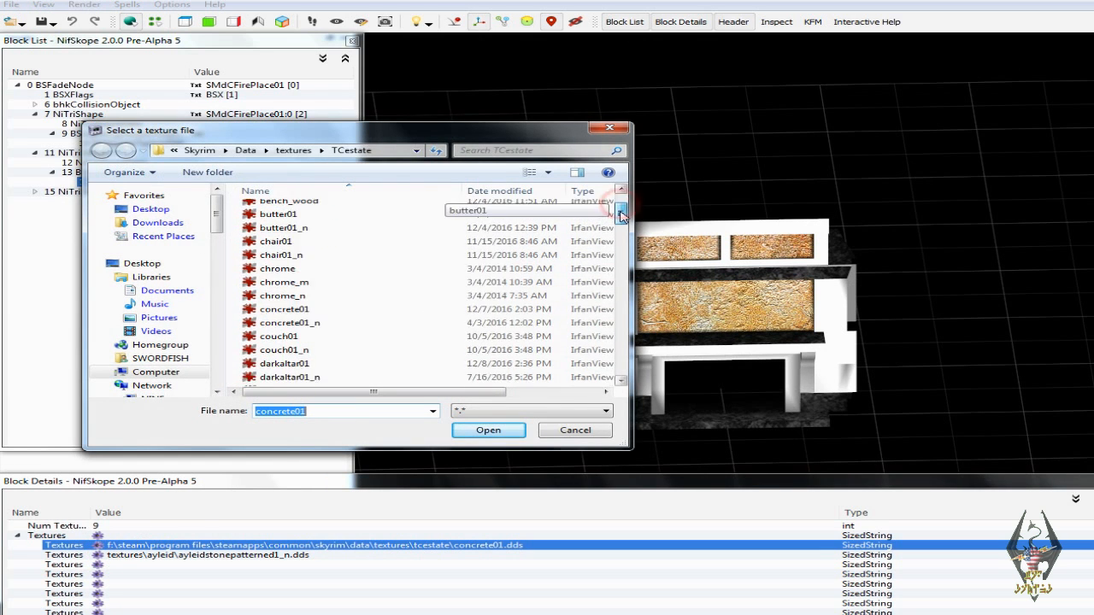
click(289, 323)
click(484, 430)
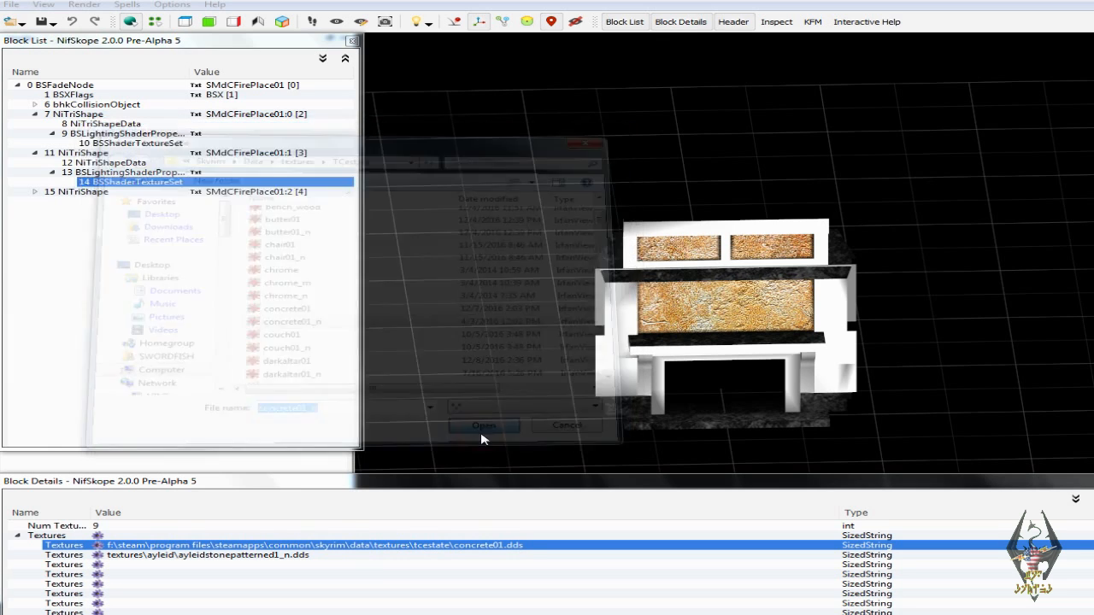
mouse_move(537, 417)
mouse_down()
mouse_move(537, 389)
mouse_move(516, 396)
mouse_move(538, 395)
mouse_up()
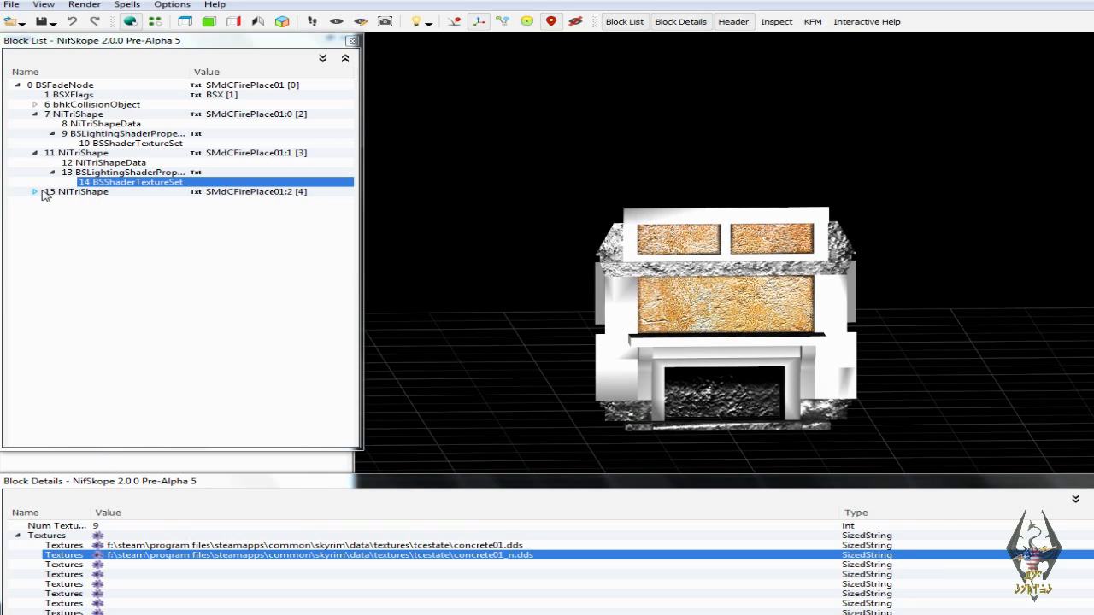
In the texture set of the surround shape, SMdCFirePlace01:2, replace ayleidstonepatterned2.dds with wrwoodbeamint01 from the TCestate folder.
click(650, 346)
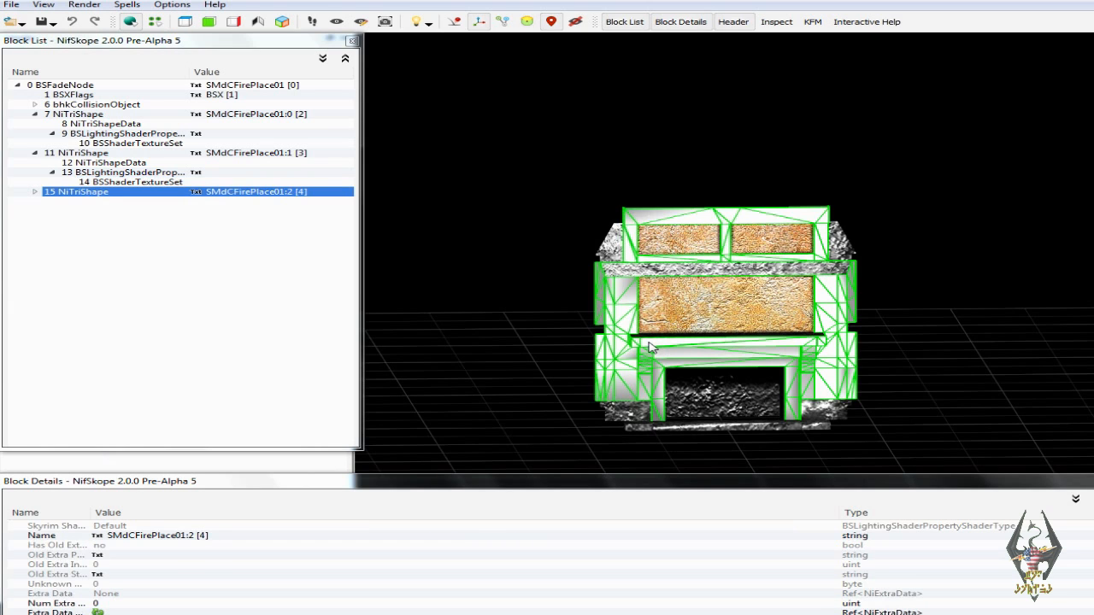
click(34, 191)
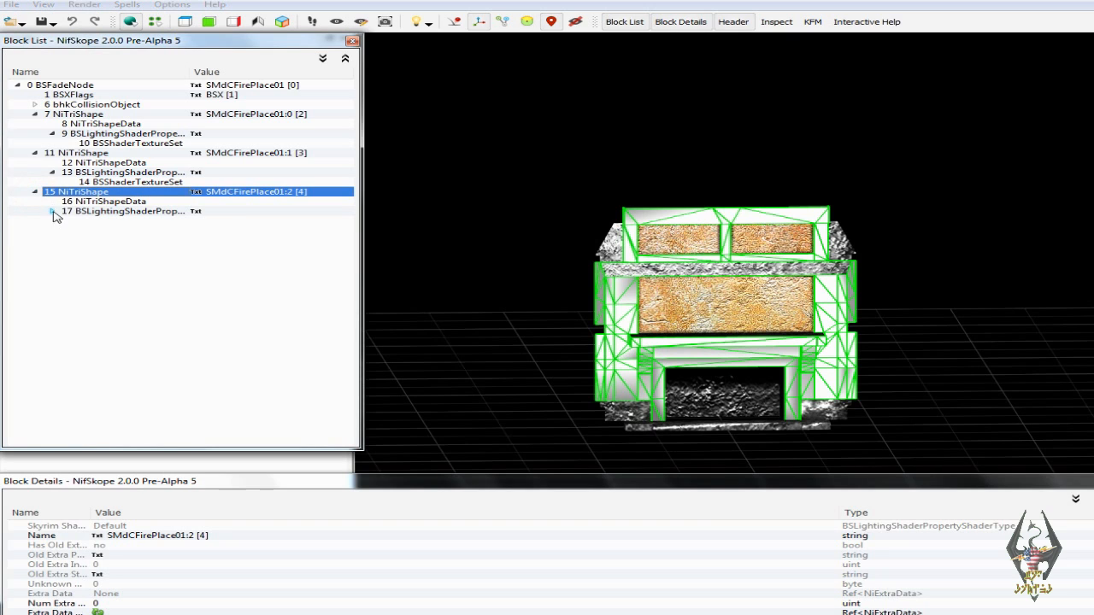
click(52, 211)
click(90, 221)
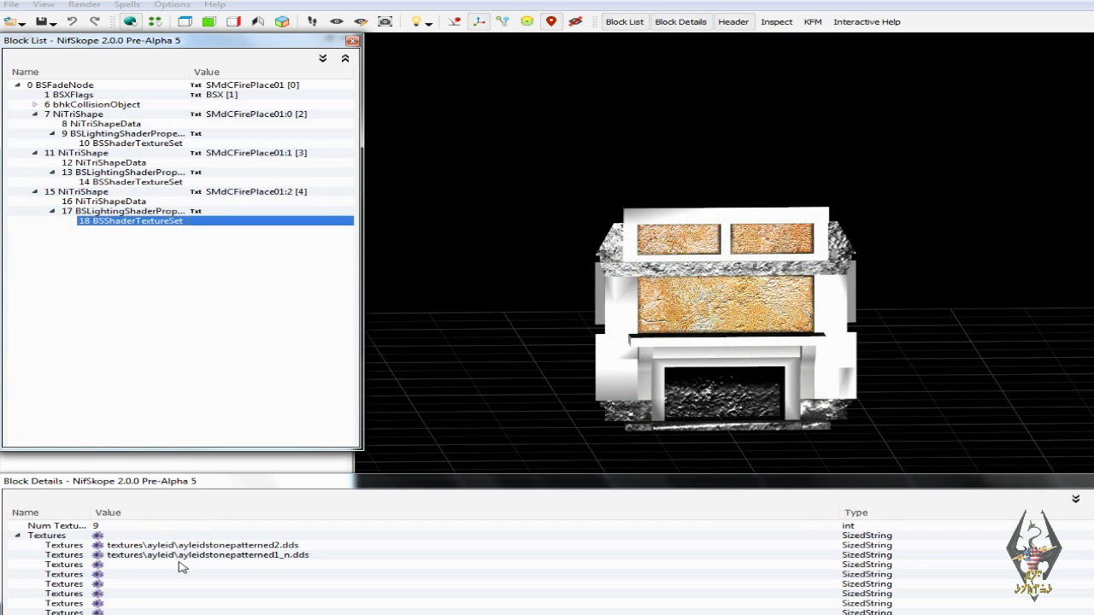
click(97, 545)
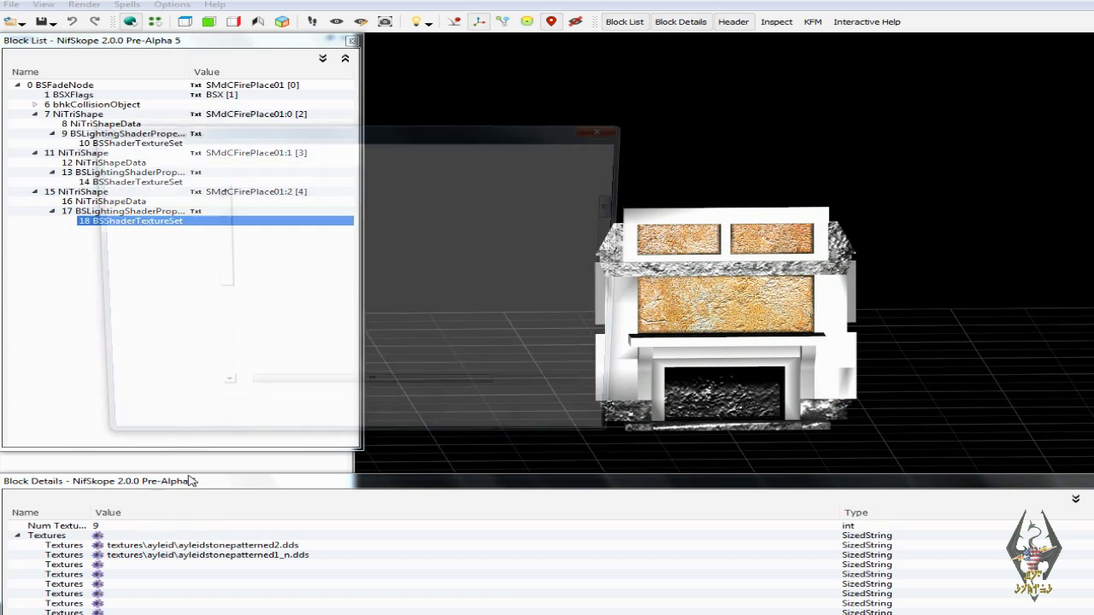
drag(623, 209, 622, 361)
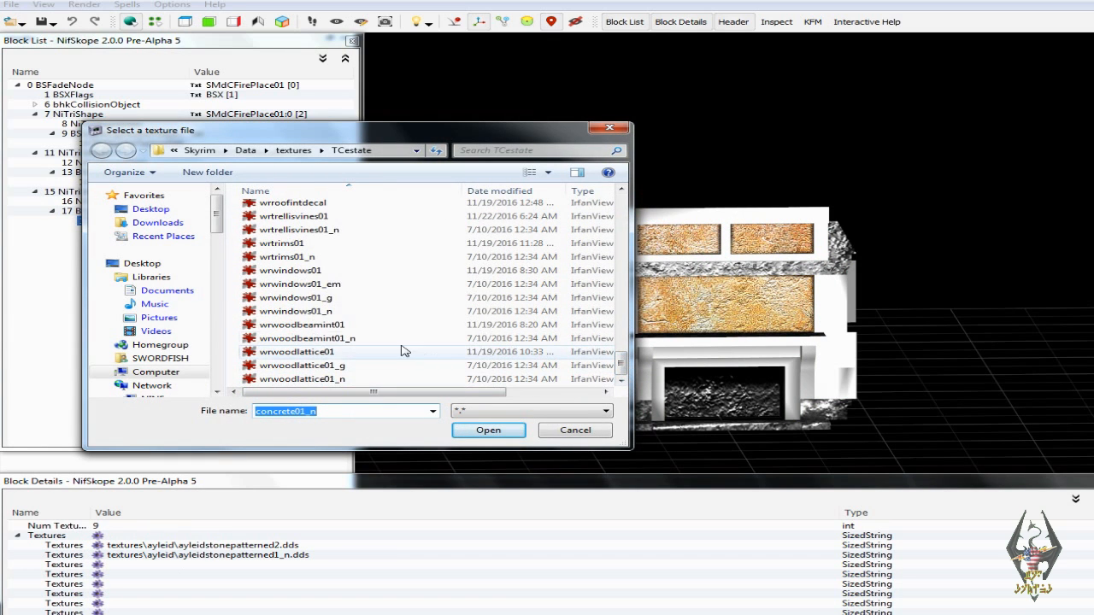
click(333, 328)
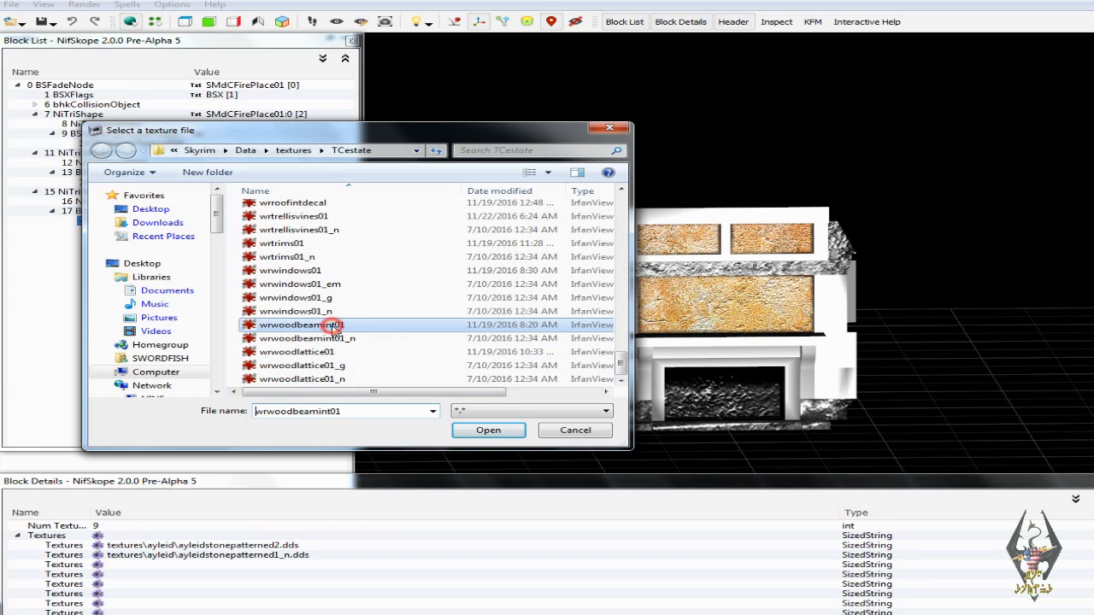
click(488, 431)
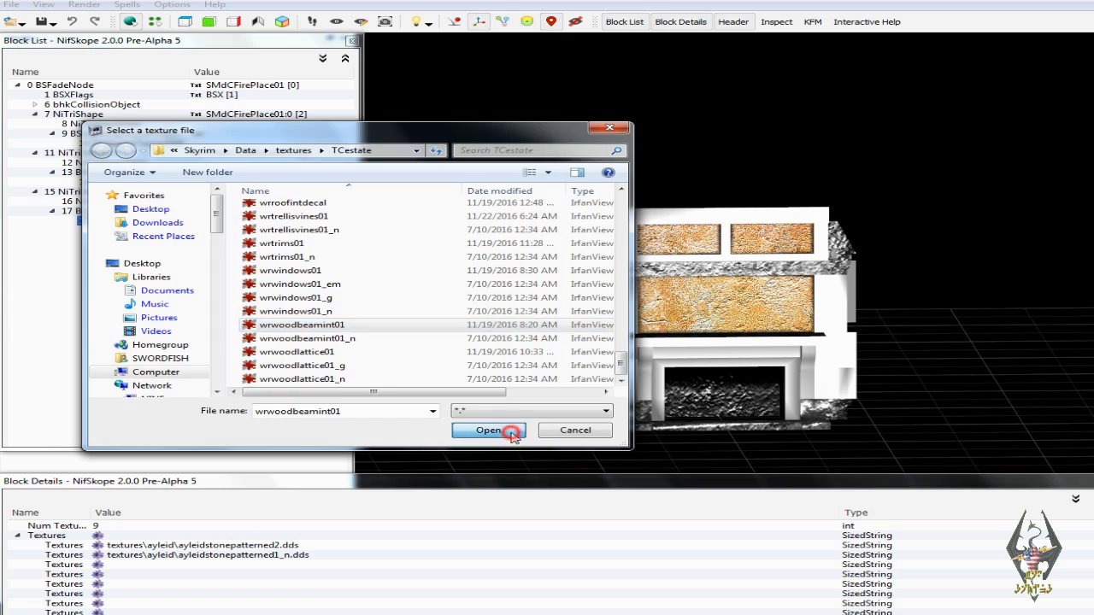
mouse_move(531, 415)
mouse_down()
mouse_move(525, 427)
mouse_move(536, 430)
mouse_up()
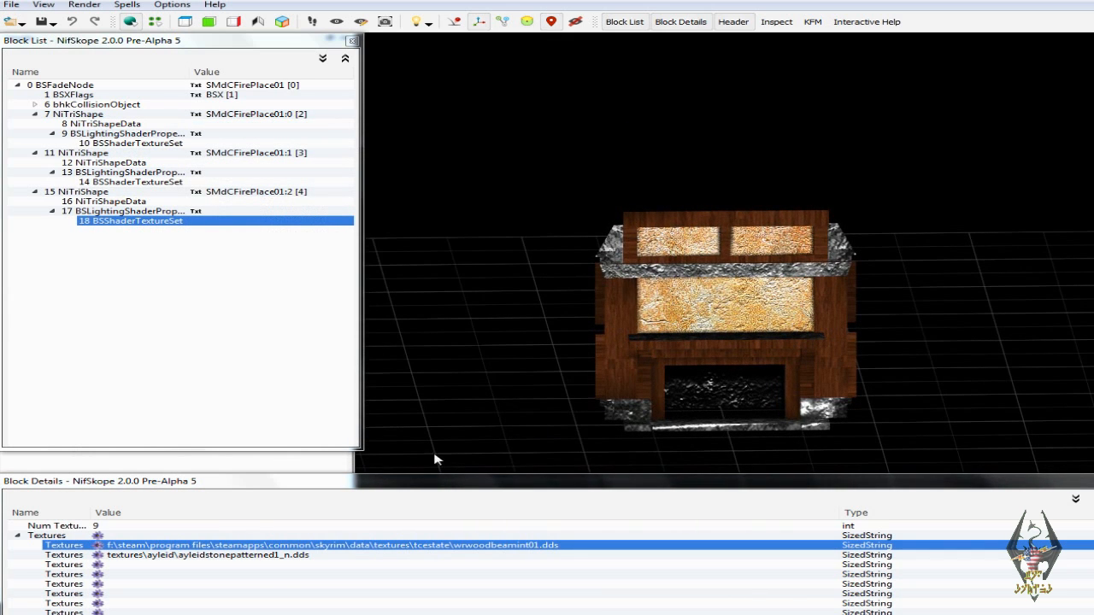
Replace the surround shape's ayleidstonepatterned1_n.dds normal map with wrwoodbeamint01_n from the TCestate folder.
click(98, 545)
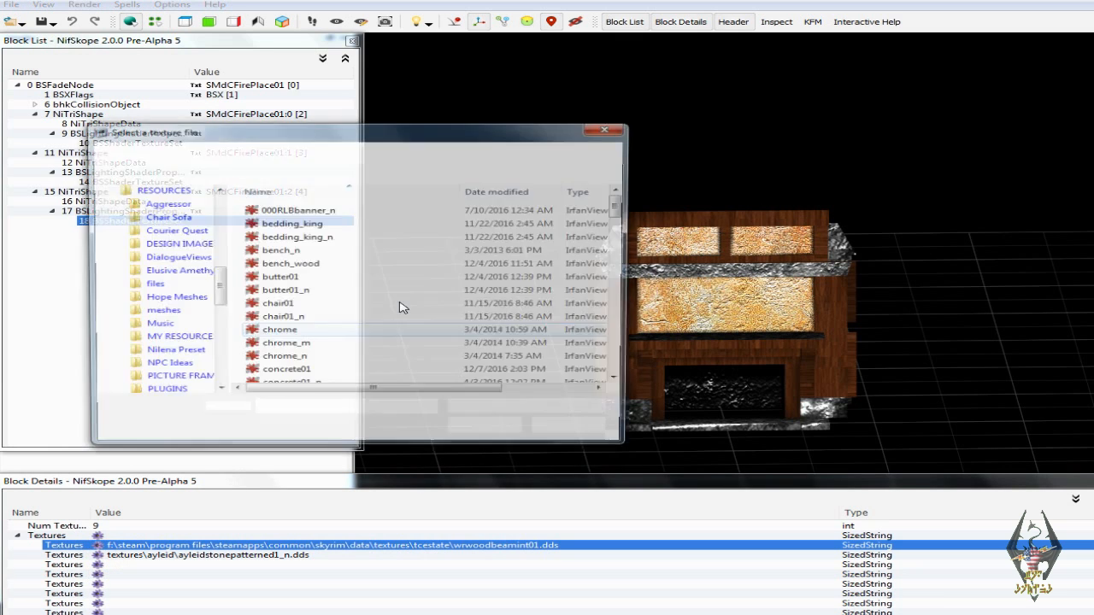
drag(621, 205, 622, 373)
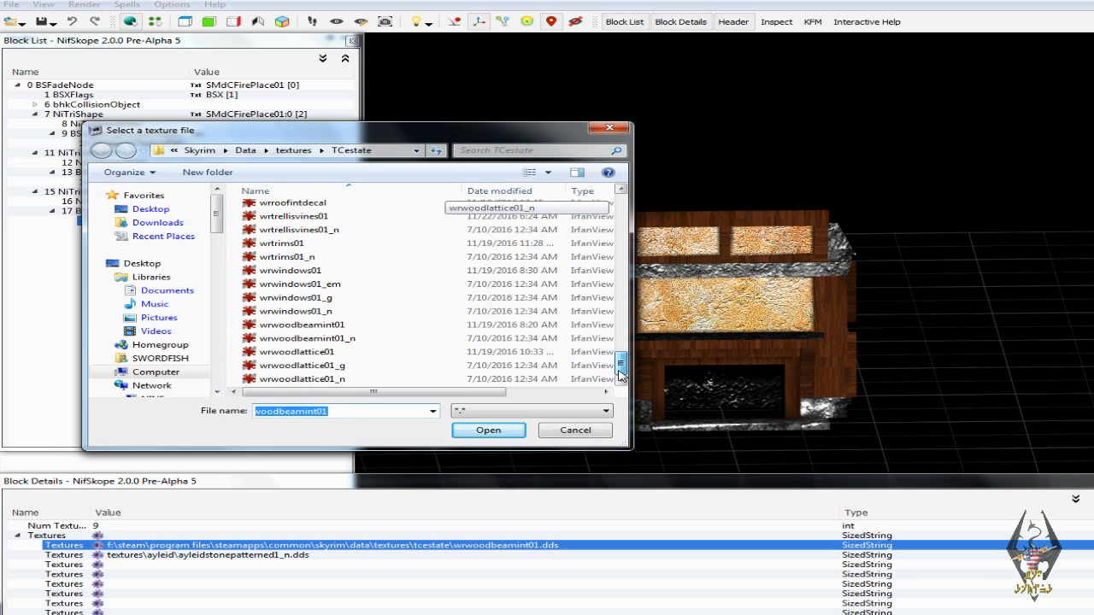
click(393, 340)
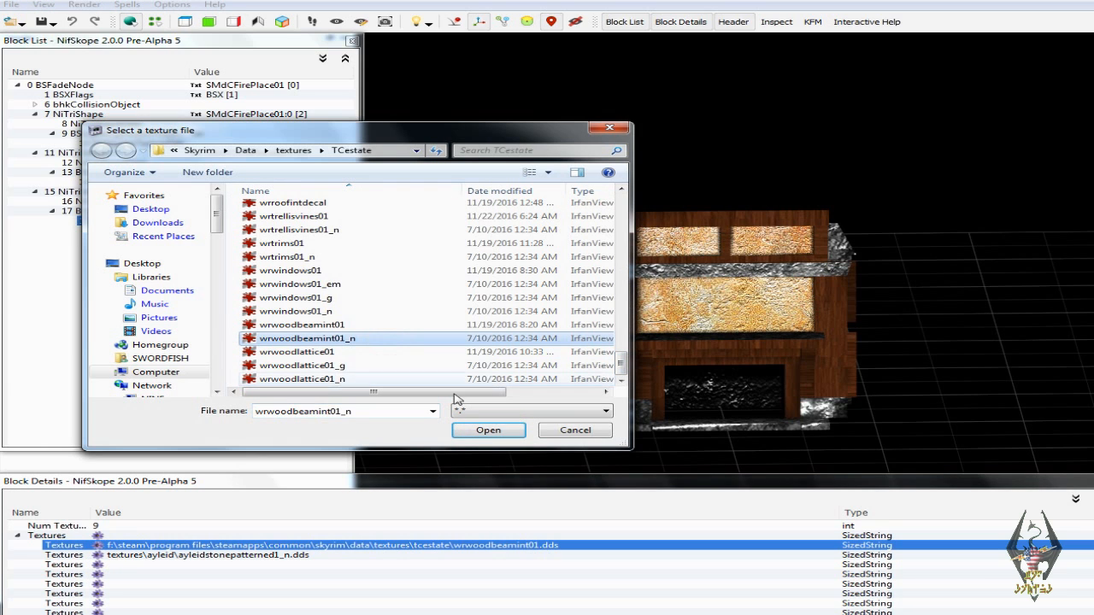
click(488, 430)
mouse_move(541, 416)
mouse_down()
mouse_move(557, 407)
mouse_move(525, 411)
mouse_move(565, 408)
mouse_move(548, 406)
mouse_up()
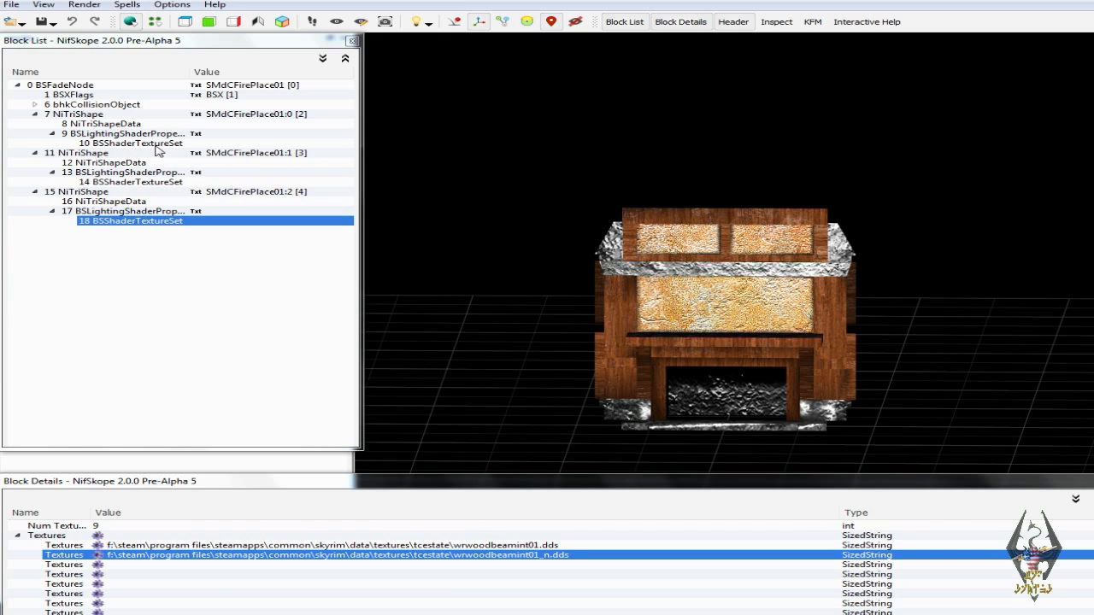
In the texture set of the panel shape, SMdCFirePlace01:0, shorten the first texture path to textures\tcestate\tcwall.dds by deleting everything before textures.
click(96, 146)
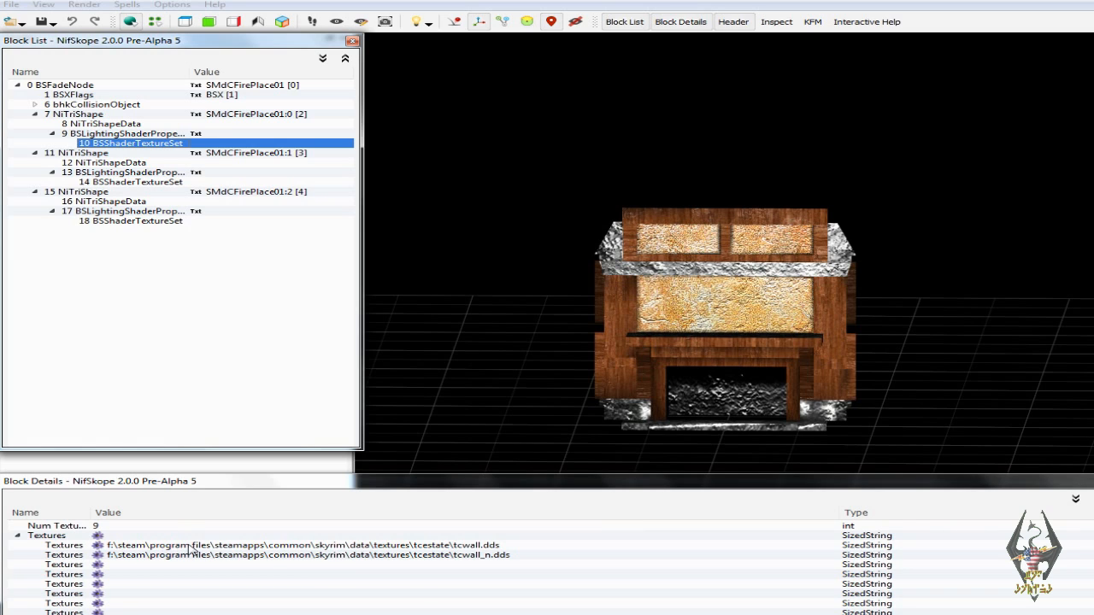
double_click(373, 547)
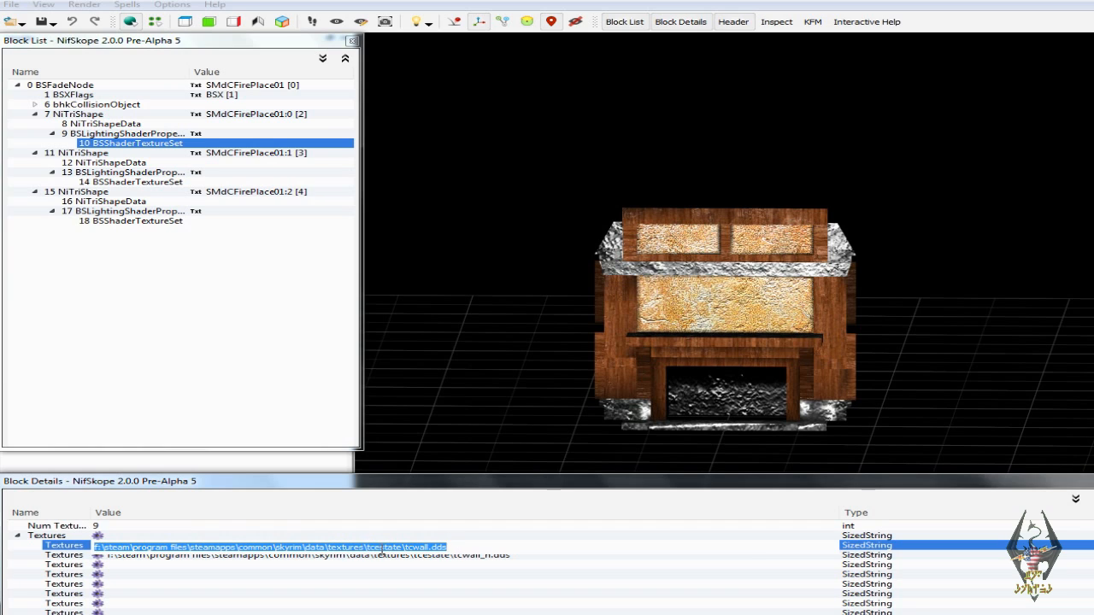
click(330, 547)
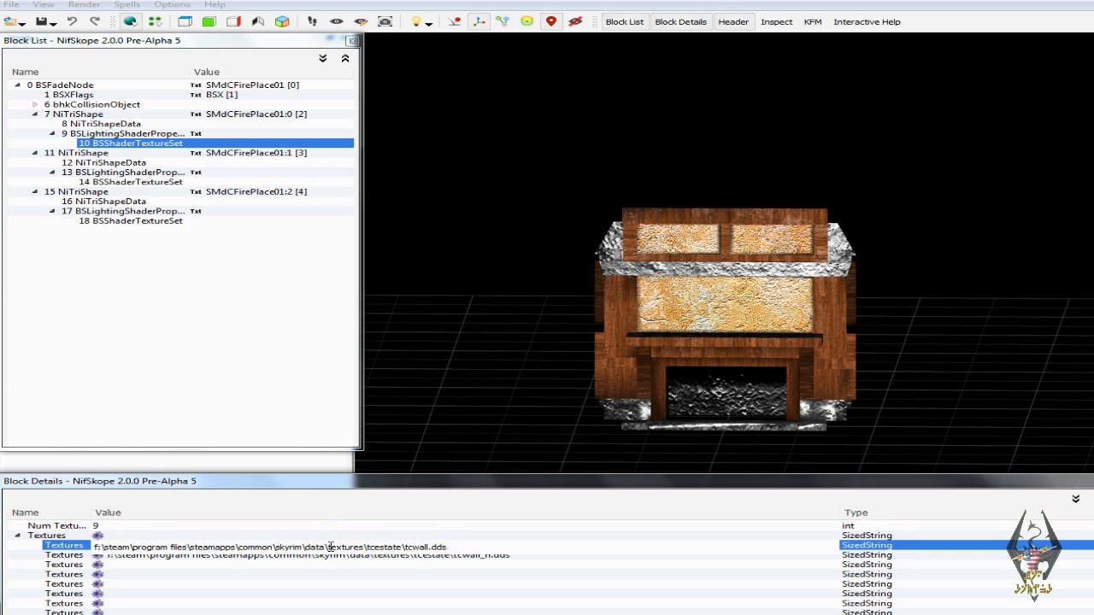
drag(330, 547, 127, 530)
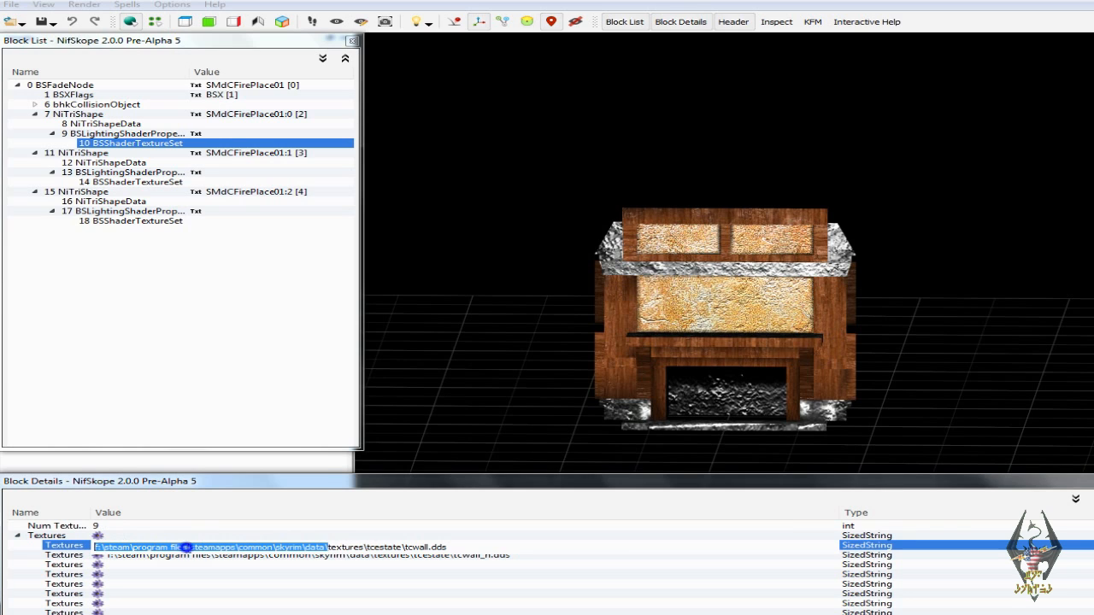
right_click(185, 547)
click(237, 516)
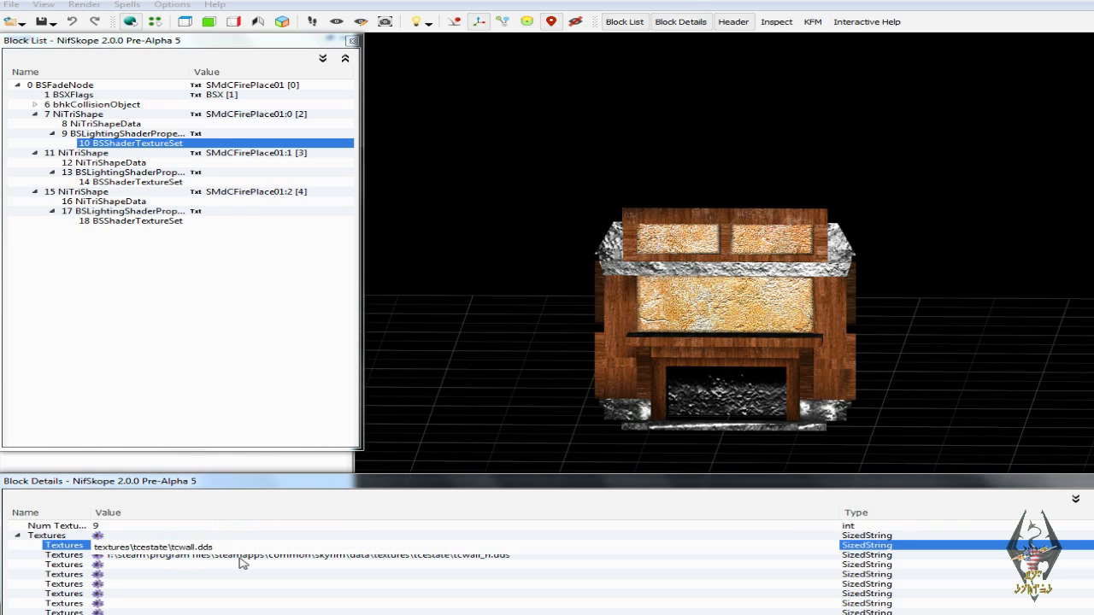
Remove the drive and data folder prefix from the panel shape's normal map path, leaving textures\tcestate\tcwall_n.dds.
click(248, 557)
click(286, 556)
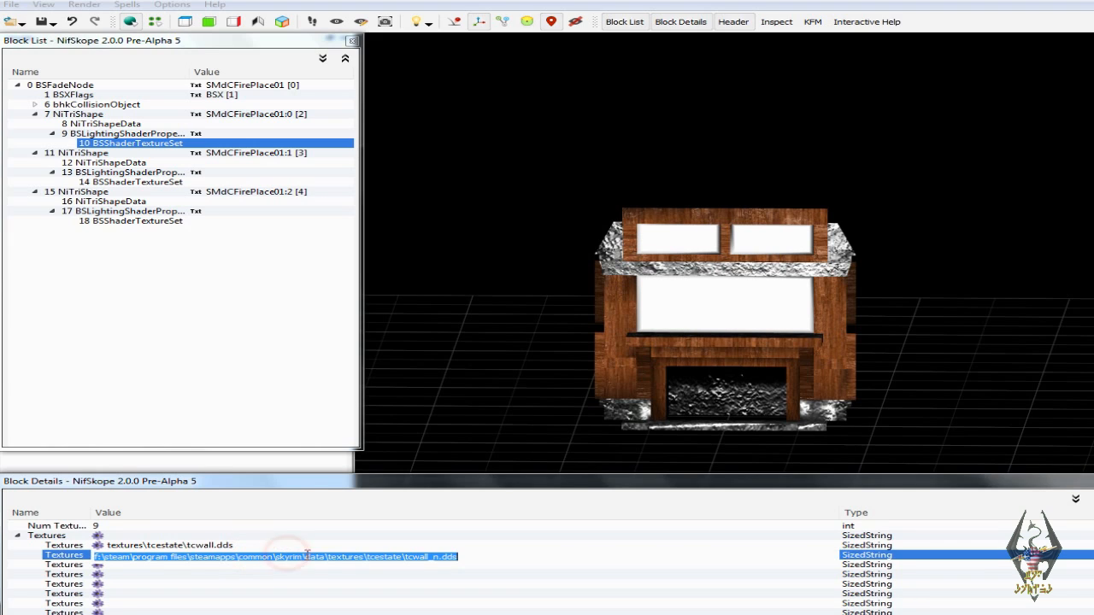
drag(330, 557, 95, 556)
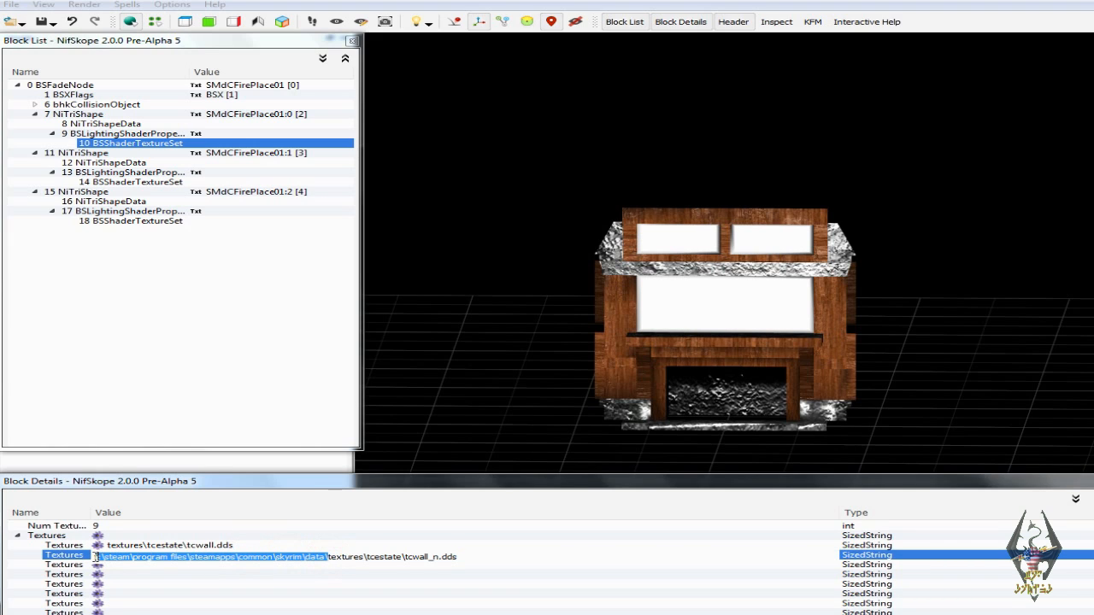
right_click(241, 558)
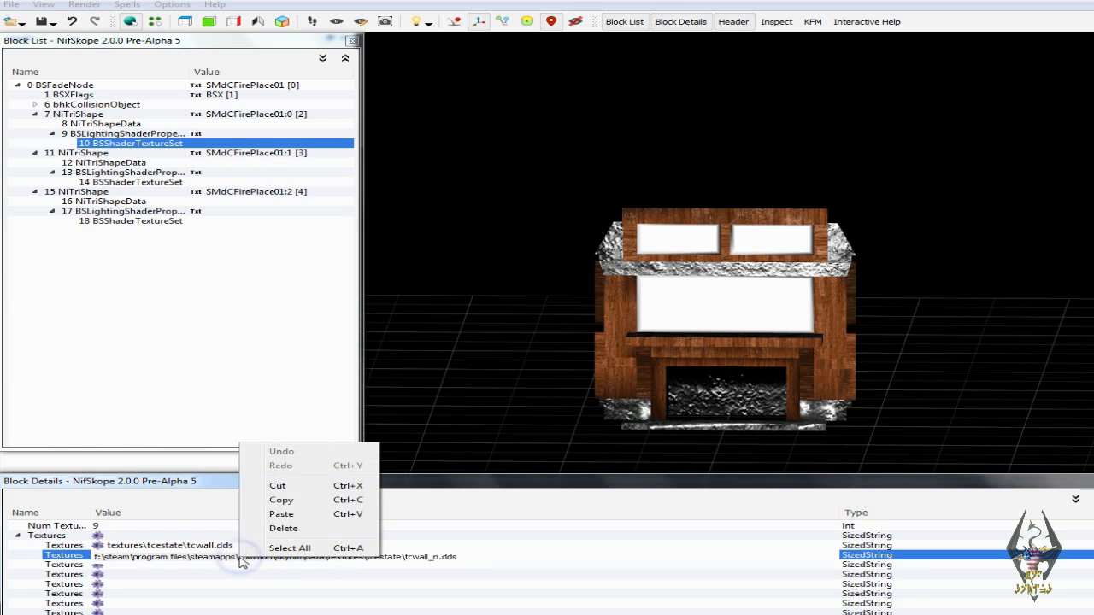
click(282, 528)
click(253, 585)
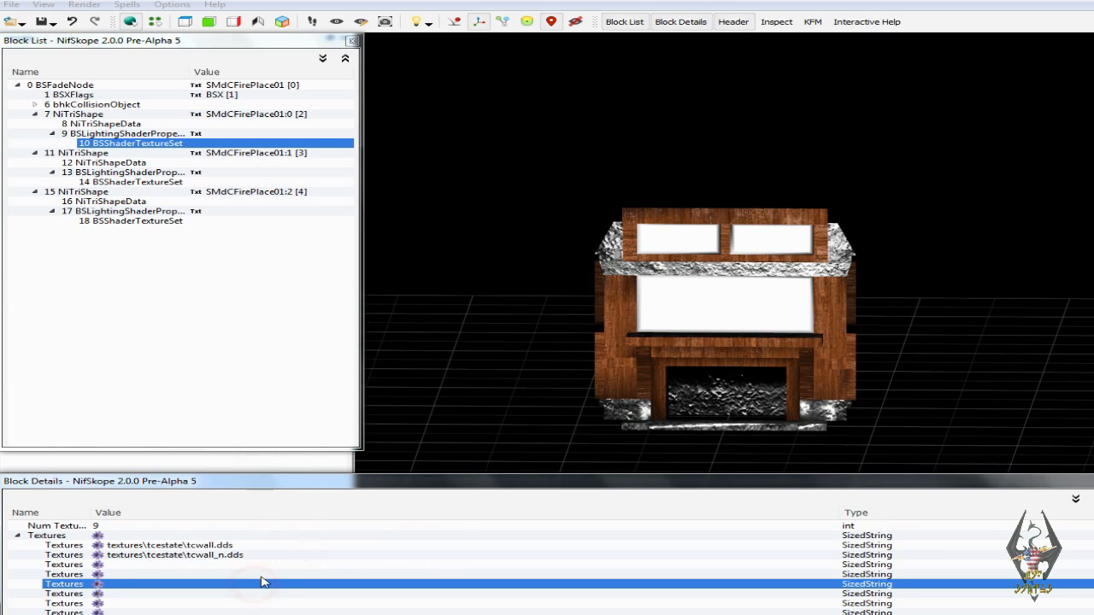
In the texture set of SMdCFirePlace01:1, delete the path prefix up to data\ so the first texture reads textures\tcestate\concrete01.dds.
click(156, 183)
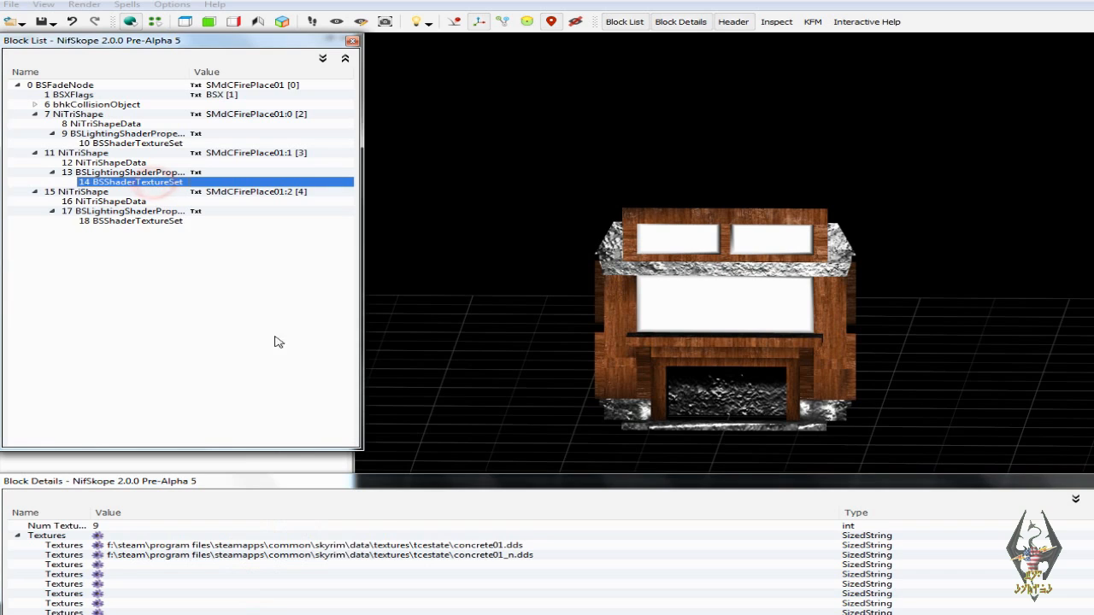
double_click(332, 545)
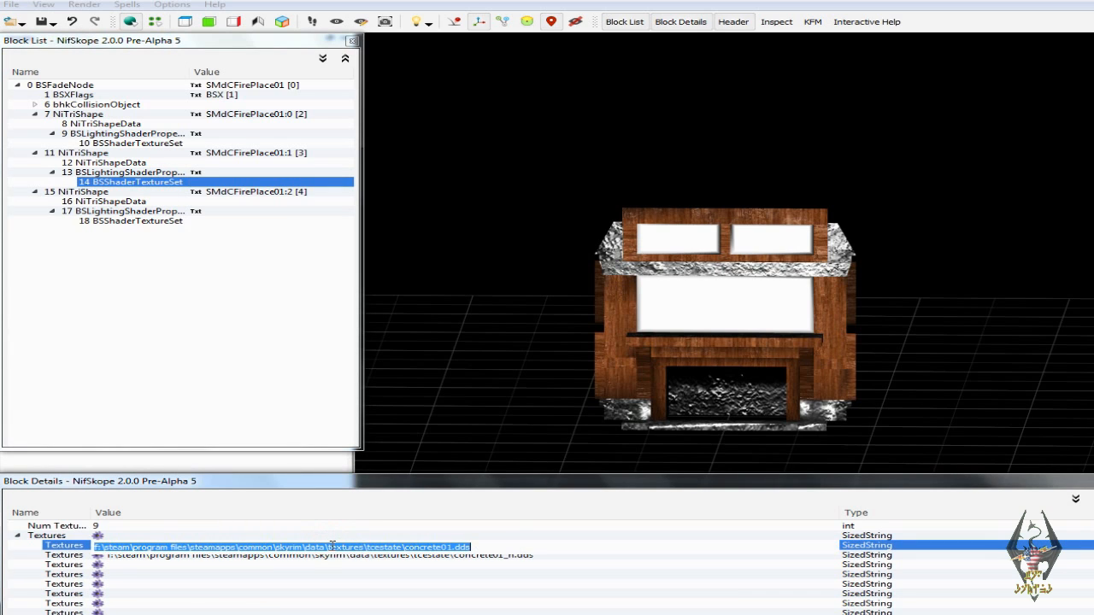
drag(327, 545, 83, 551)
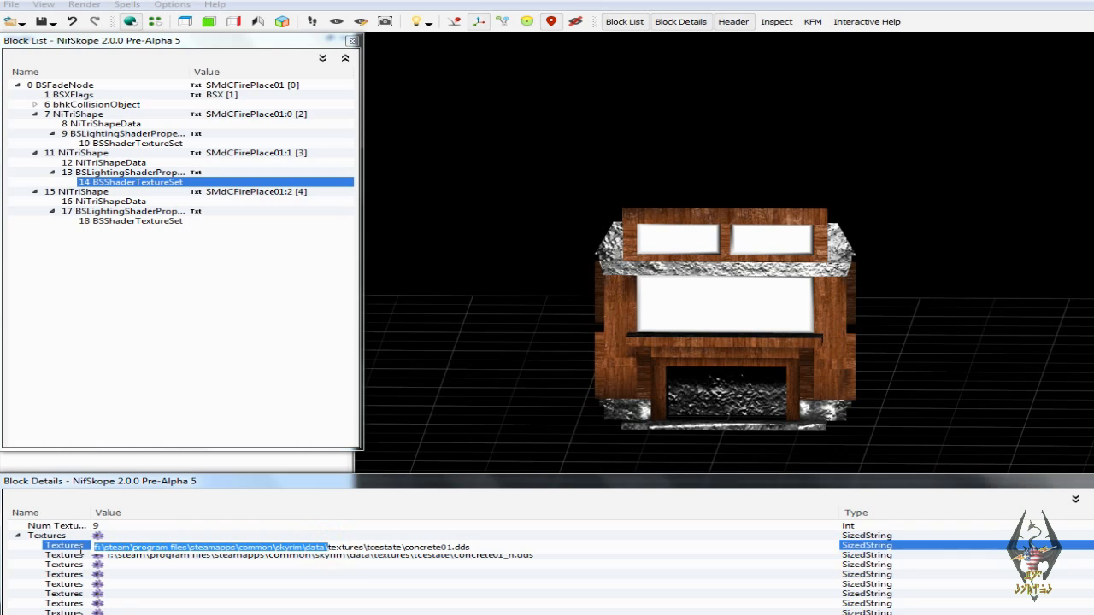
right_click(248, 546)
click(287, 516)
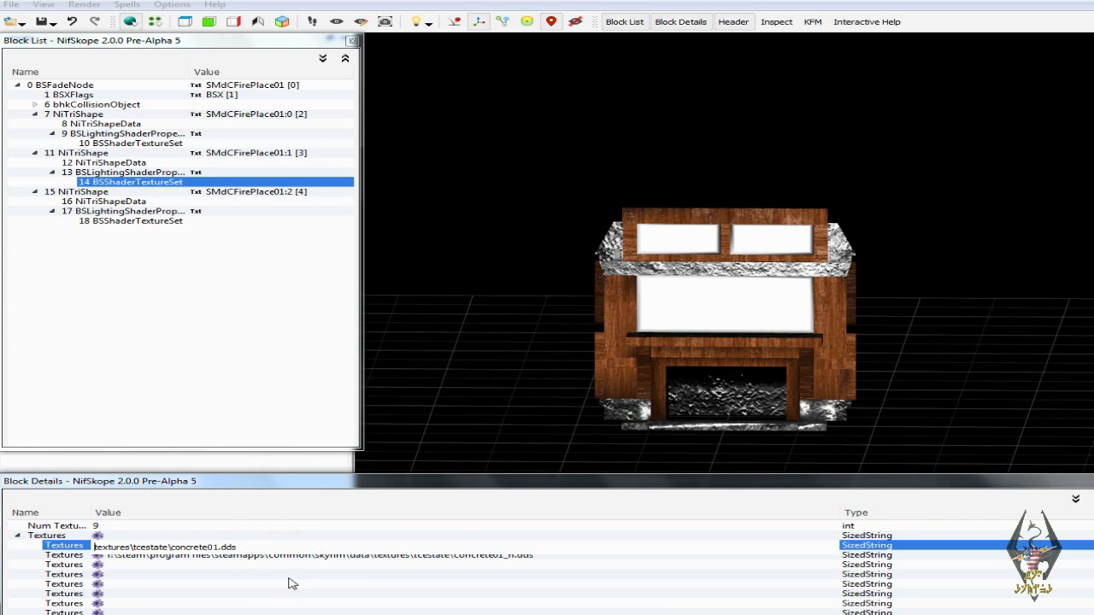
Shorten the normal map path of SMdCFirePlace01:1 to textures\tcestate\concrete01_n.dds by deleting the drive and data folder prefix.
click(295, 556)
click(299, 557)
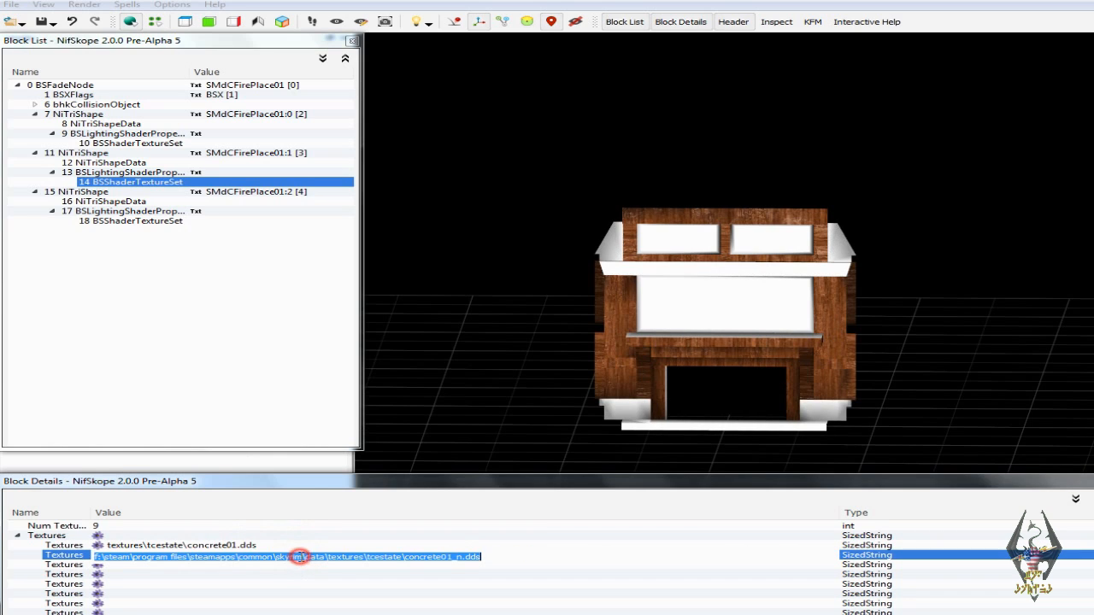
click(328, 557)
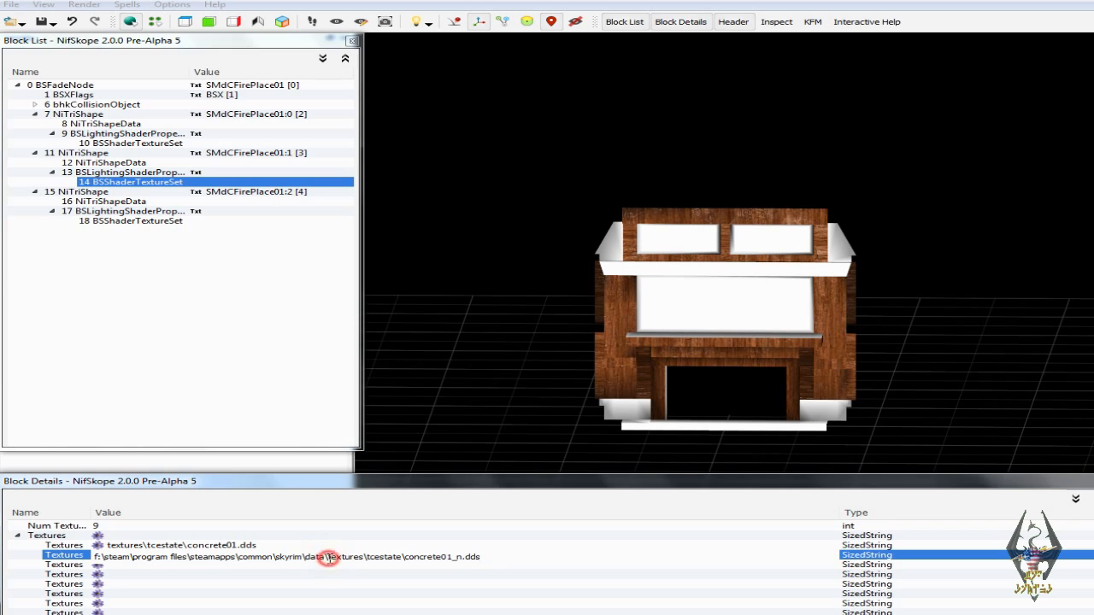
drag(329, 558, 94, 556)
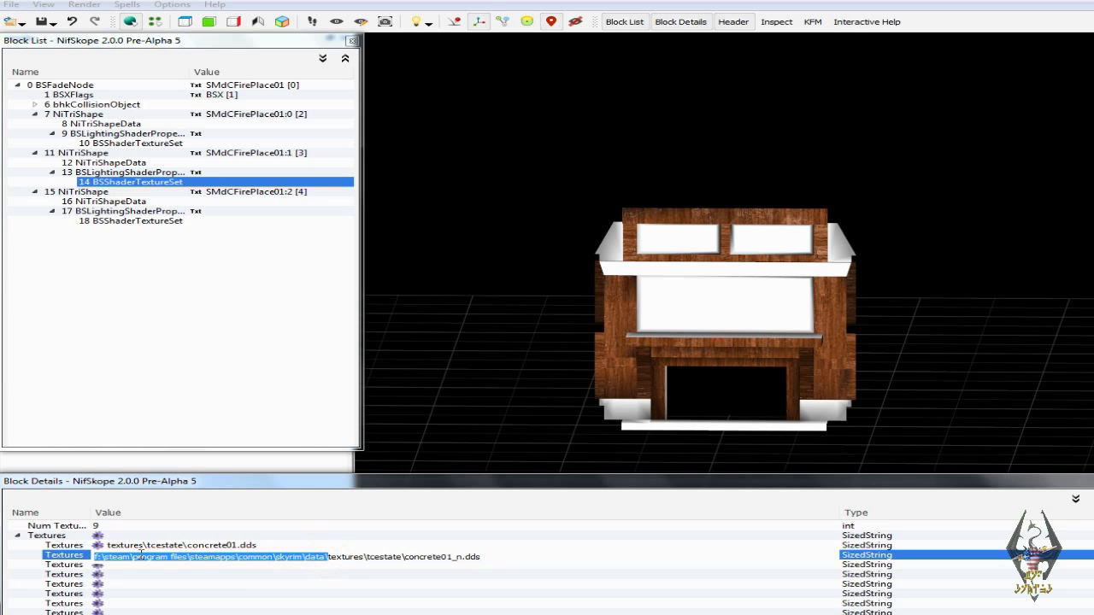
right_click(182, 556)
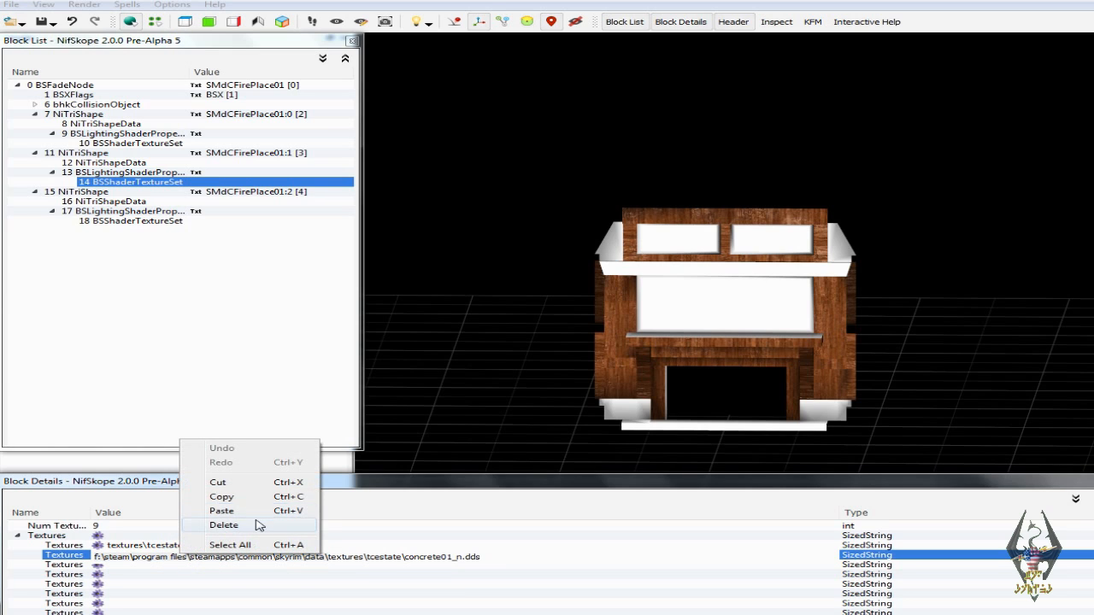
click(253, 526)
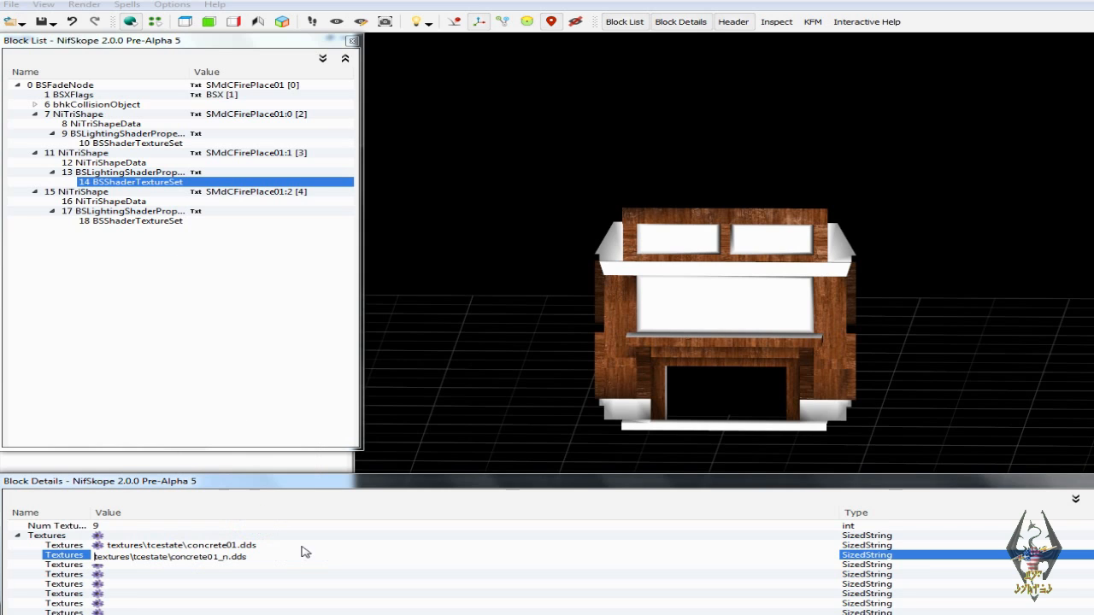
click(289, 584)
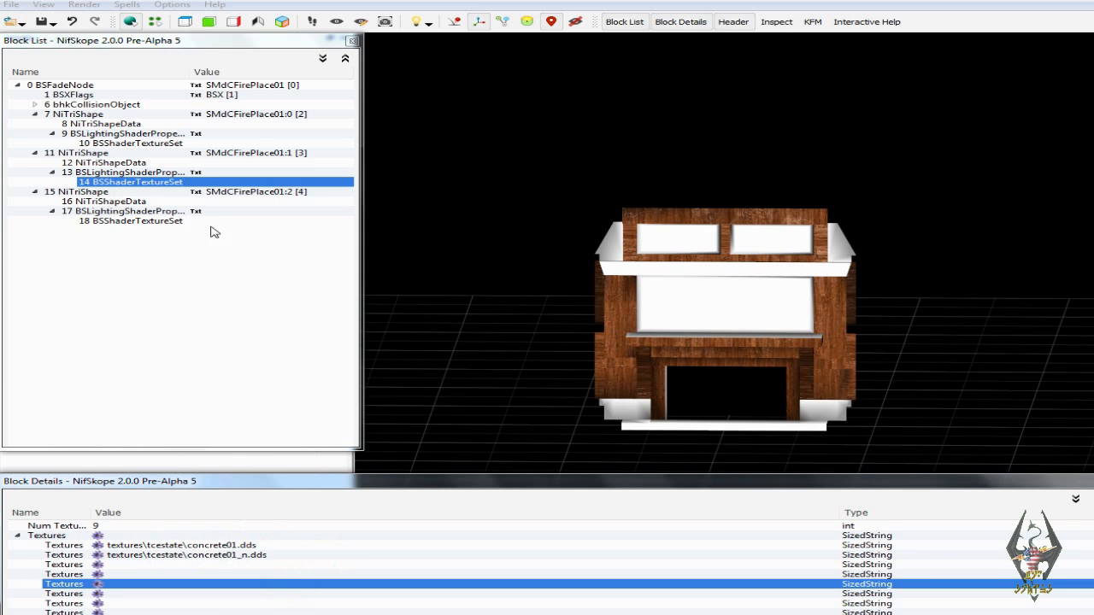
In the texture set of SMdCFirePlace01:2, trim the first texture path to textures\tcestate\wrwoodbeamint01.dds.
click(140, 221)
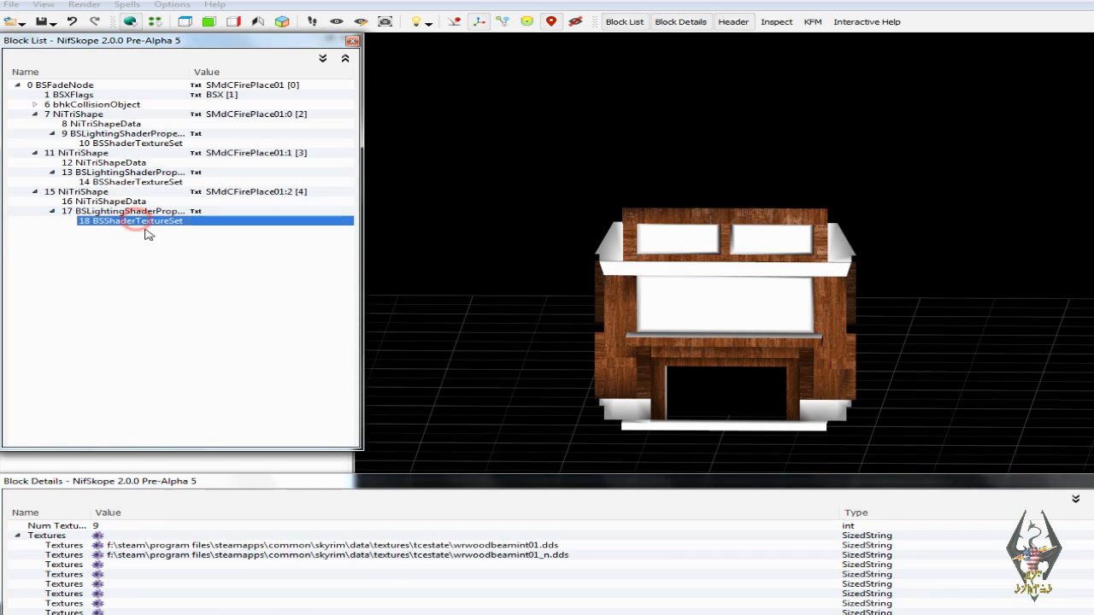
click(367, 547)
click(368, 547)
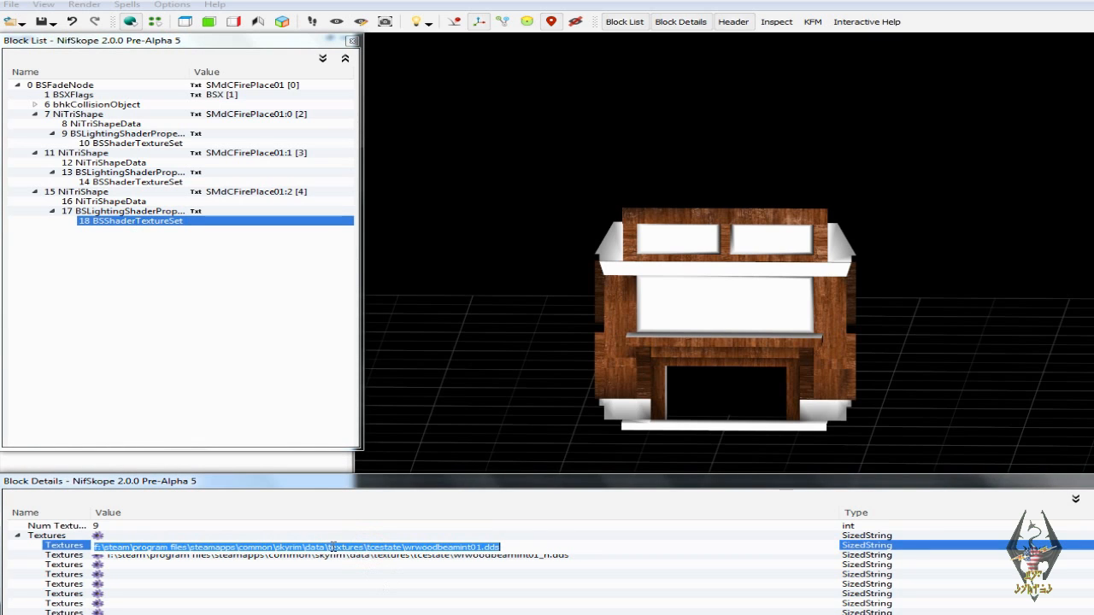
drag(329, 547, 89, 552)
right_click(204, 544)
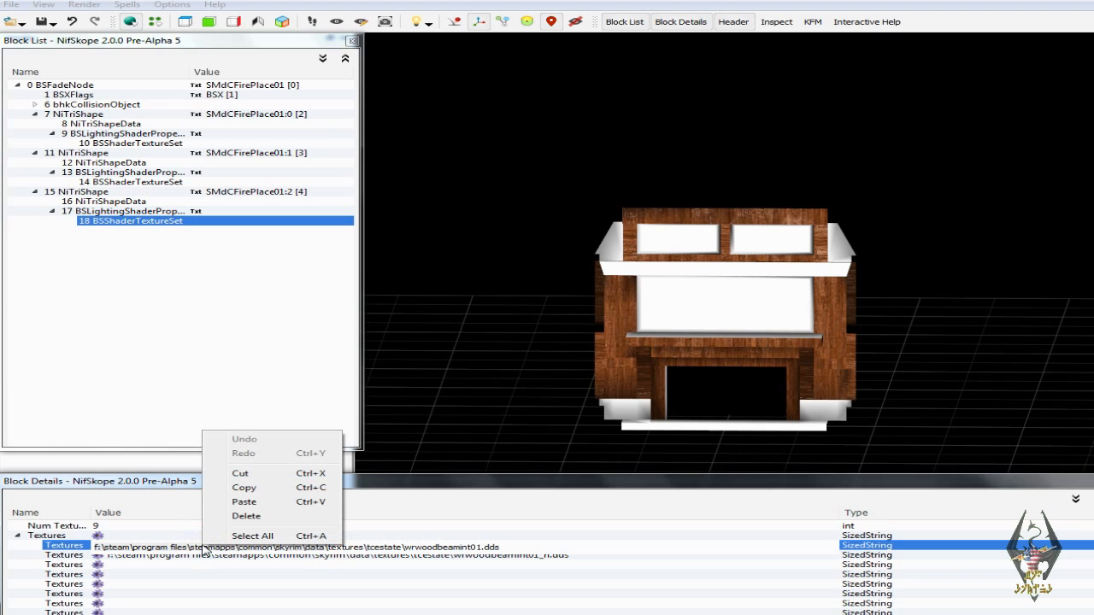
click(254, 515)
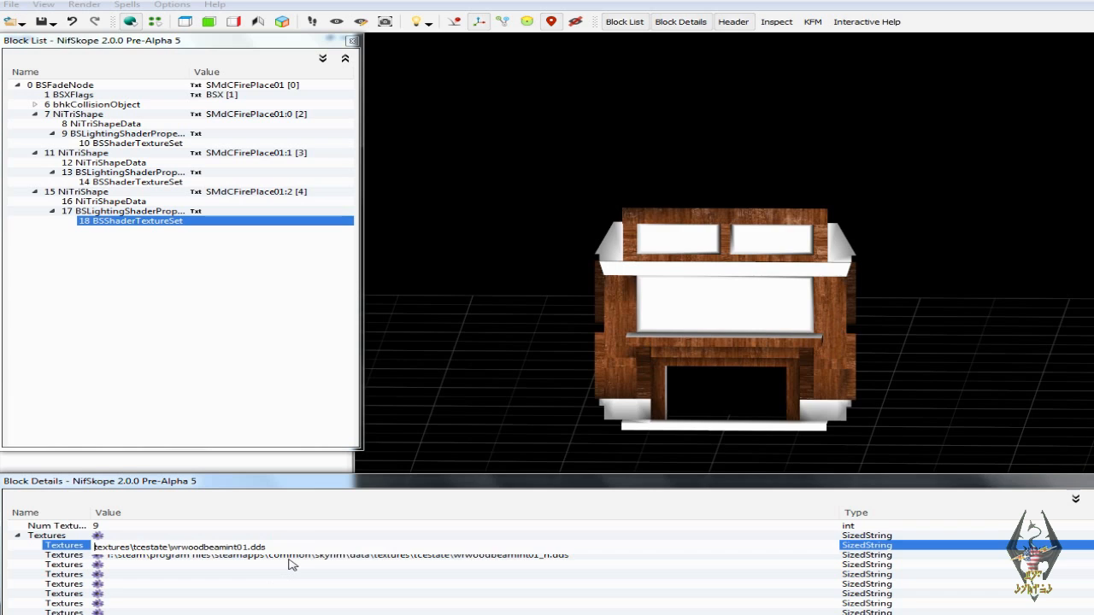
Shorten the normal map path of SMdCFirePlace01:2 to textures\tcestate\wrwoodbeamint01_n.dds and save the mesh.
click(291, 556)
double_click(301, 560)
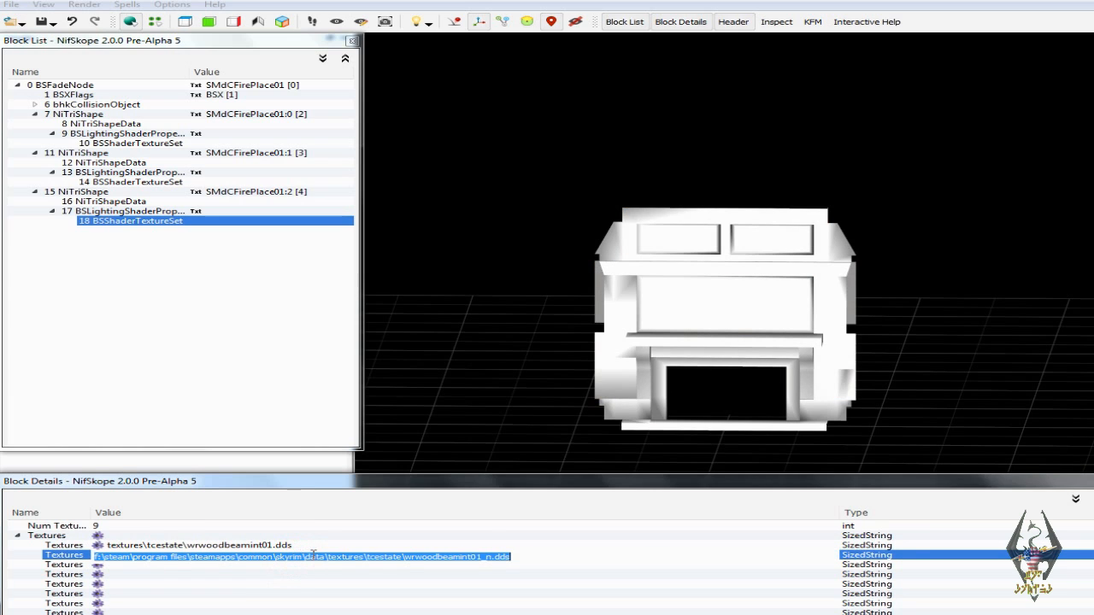
drag(328, 557, 95, 556)
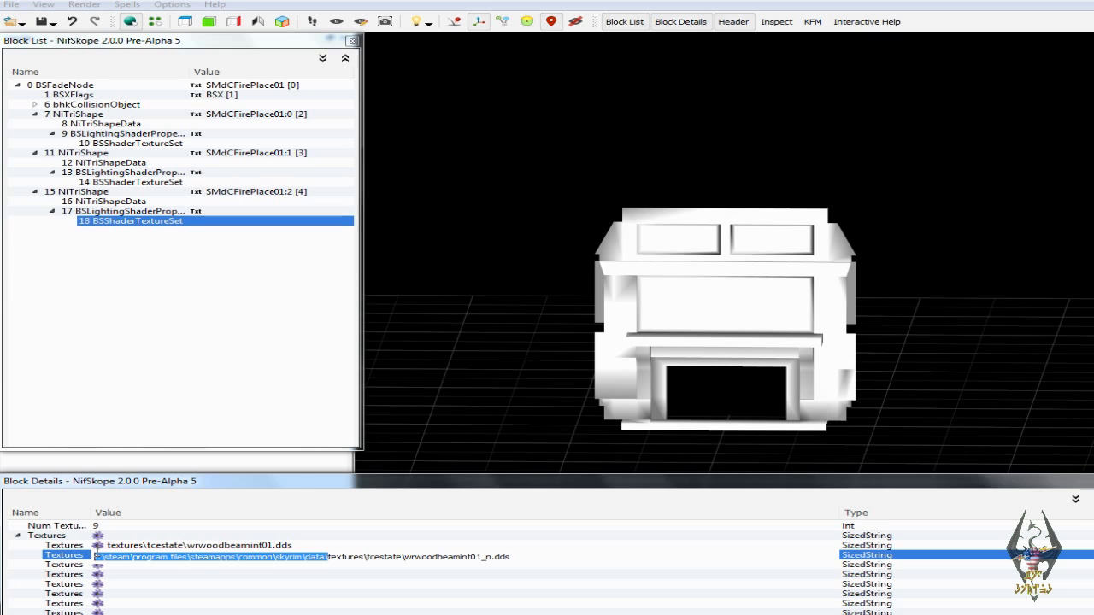
right_click(209, 559)
click(256, 528)
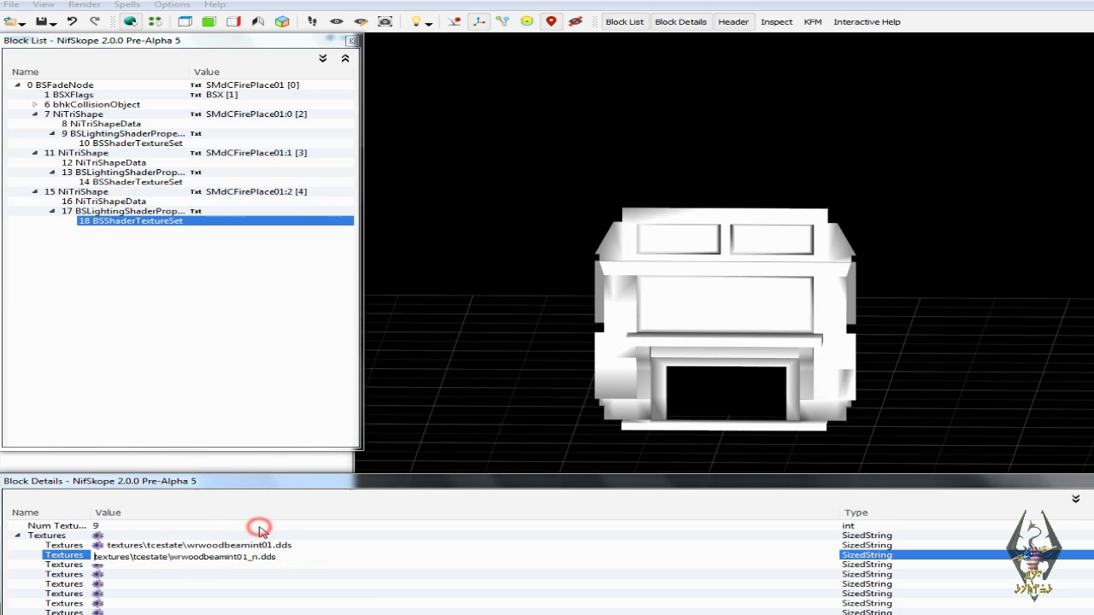
click(290, 583)
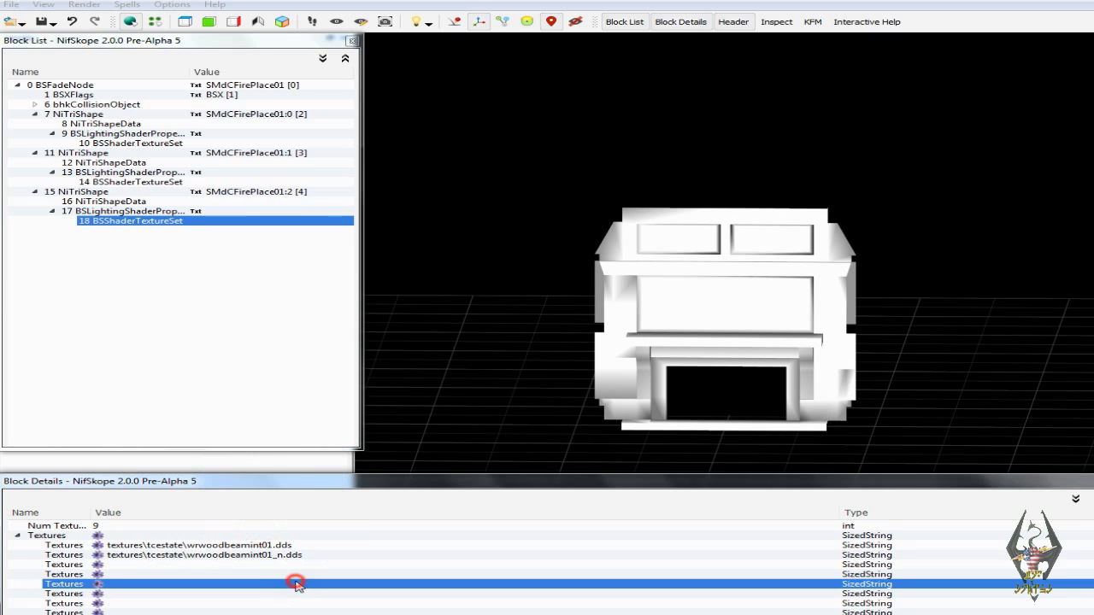
click(53, 23)
click(72, 41)
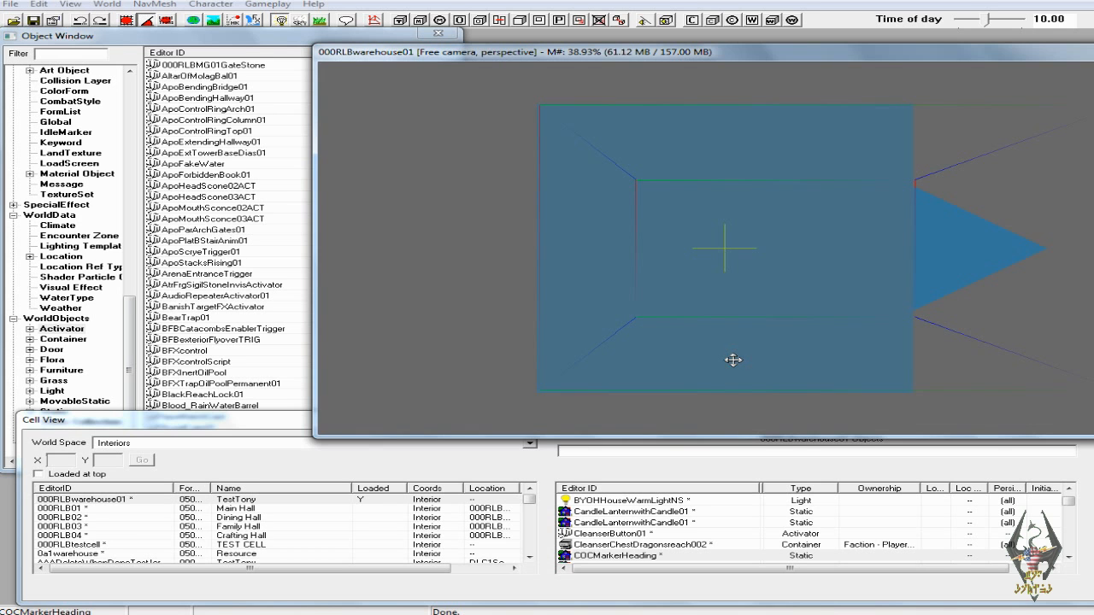
Switch to the Creation Kit and open the reference properties of the stone fireplace between the wooden pillars in cell 000RLBwarehouse01.
shift+middle_drag(733, 357, 509, 330)
shift+middle_drag(508, 330, 795, 342)
scroll(795, 342, up, 6)
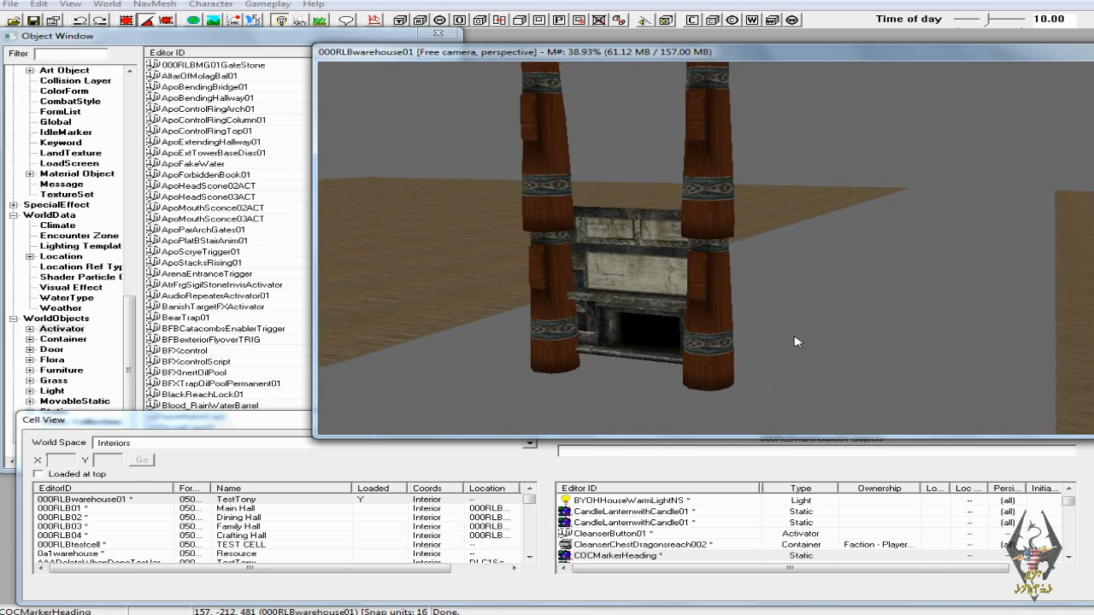
scroll(795, 350, up, 2)
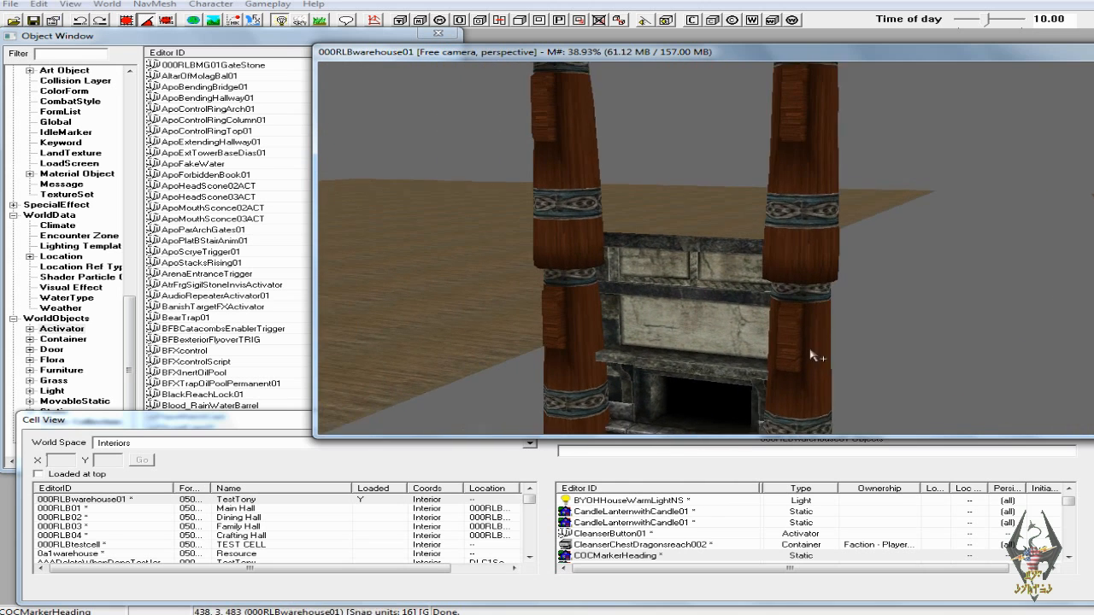
click(778, 349)
shift+middle_drag(776, 348, 818, 342)
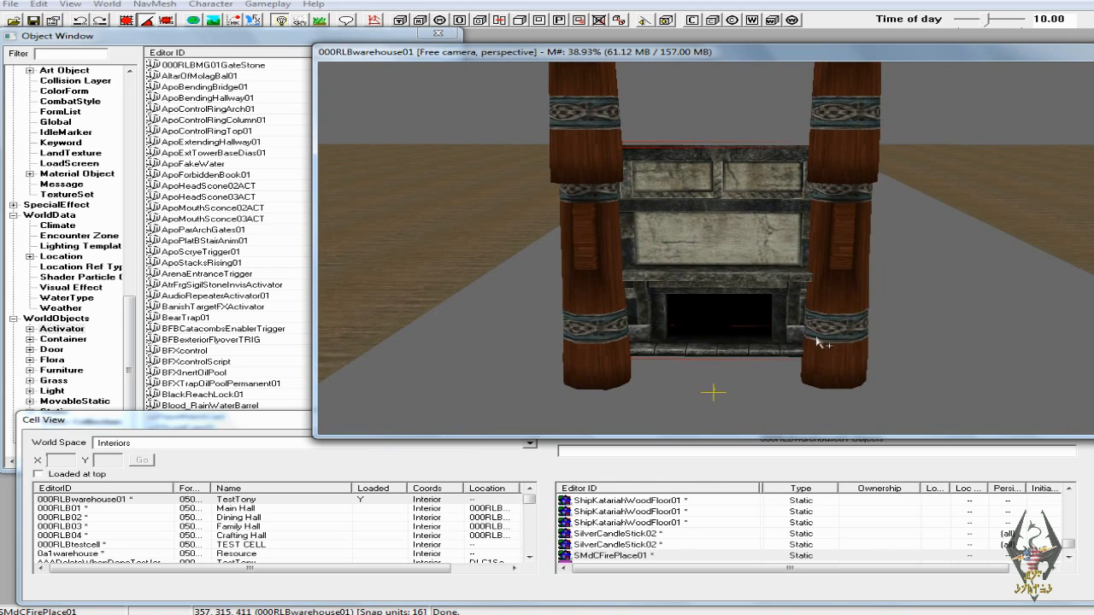
double_click(717, 247)
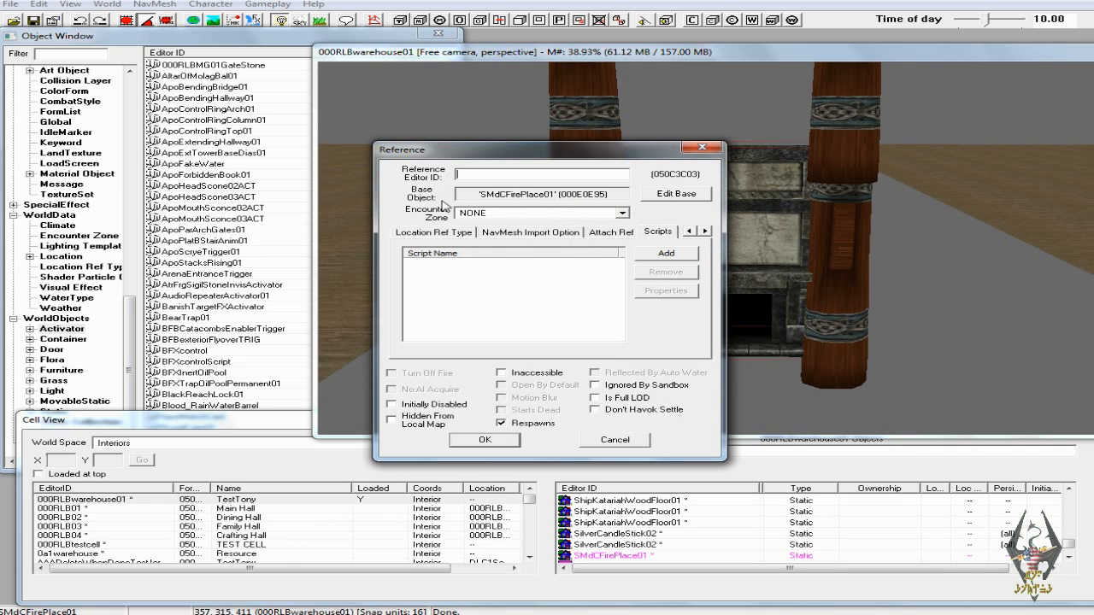
click(69, 56)
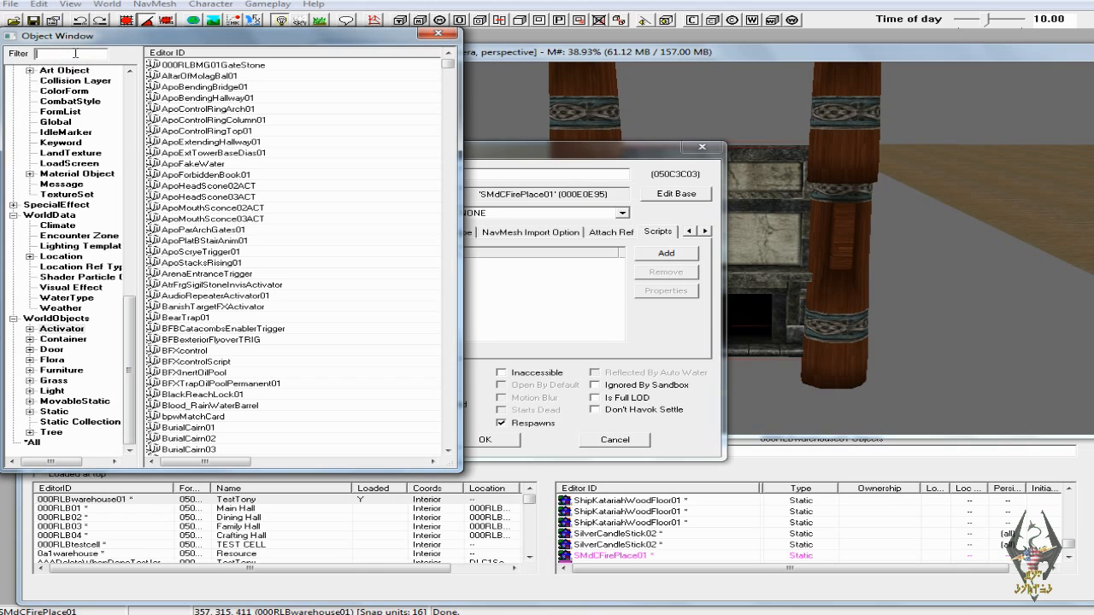
text(SMC)
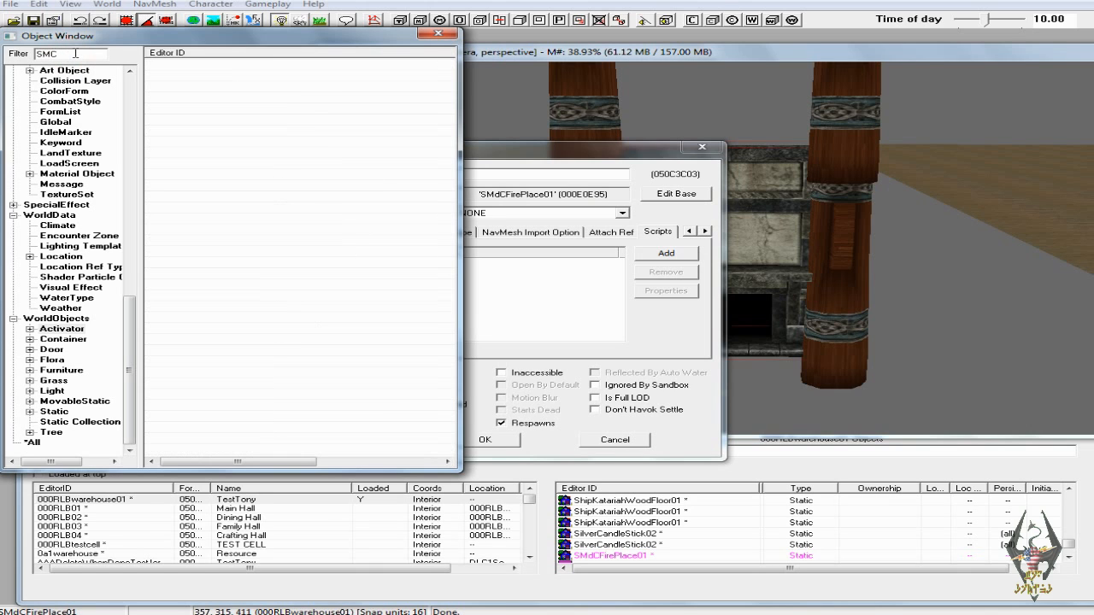
text(V)
key(BackSpace)
text(CFIREPLACE)
key(BackSpace)
key(BackSpace)
key(BackSpace)
key(BackSpace)
key(BackSpace)
key(BackSpace)
key(BackSpace)
key(BackSpace)
key(BackSpace)
key(BackSpace)
key(BackSpace)
key(BackSpace)
key(BackSpace)
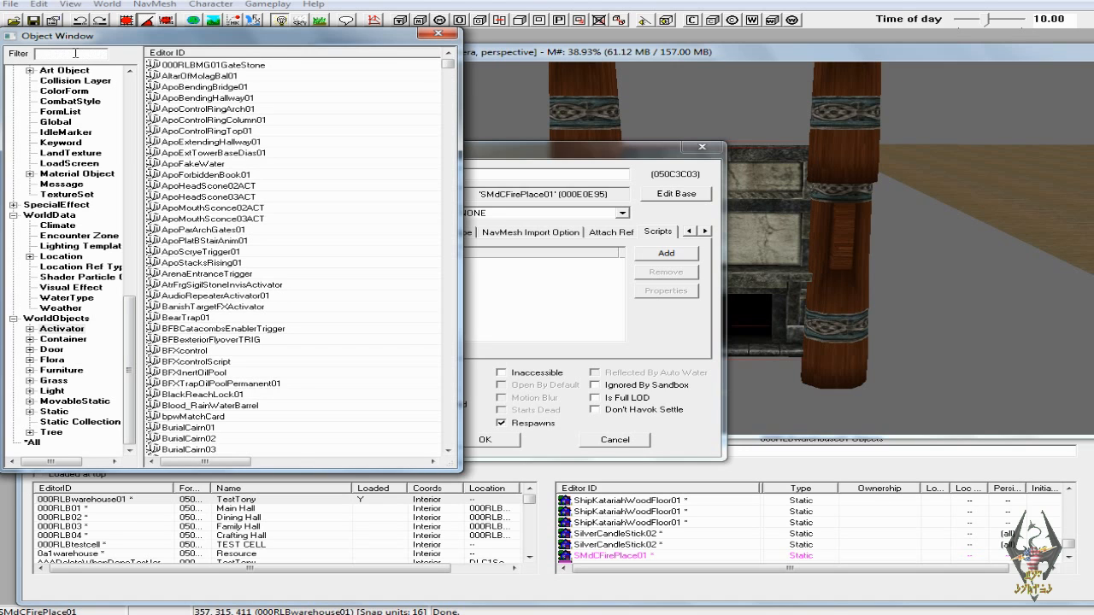
Filter all object categories by smdcfireplace and duplicate the SMdCFirePlace01 static.
text(smdcfireplace)
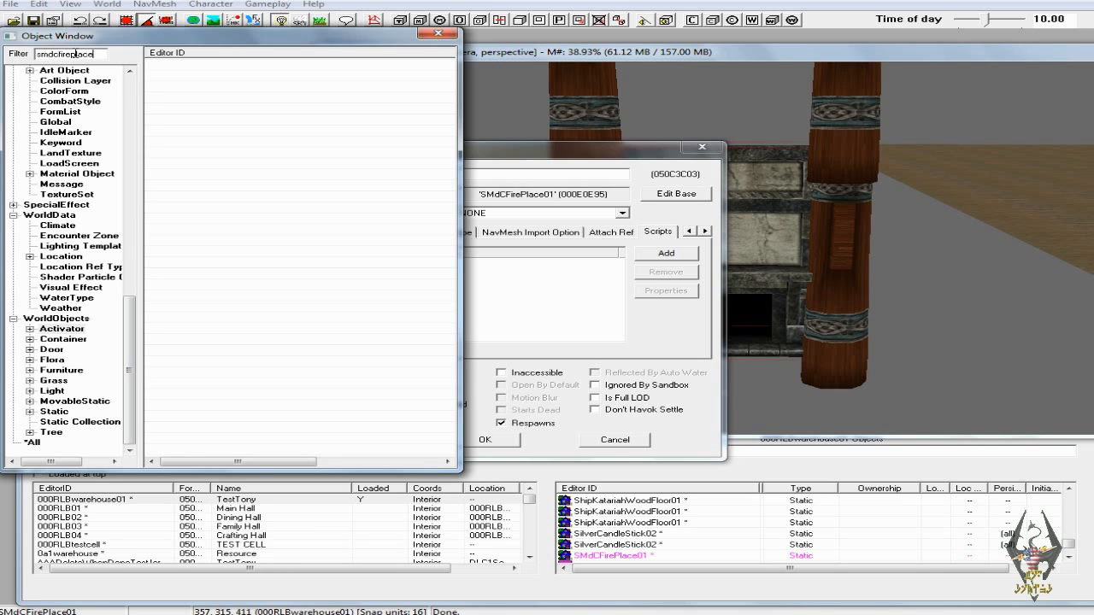
click(39, 445)
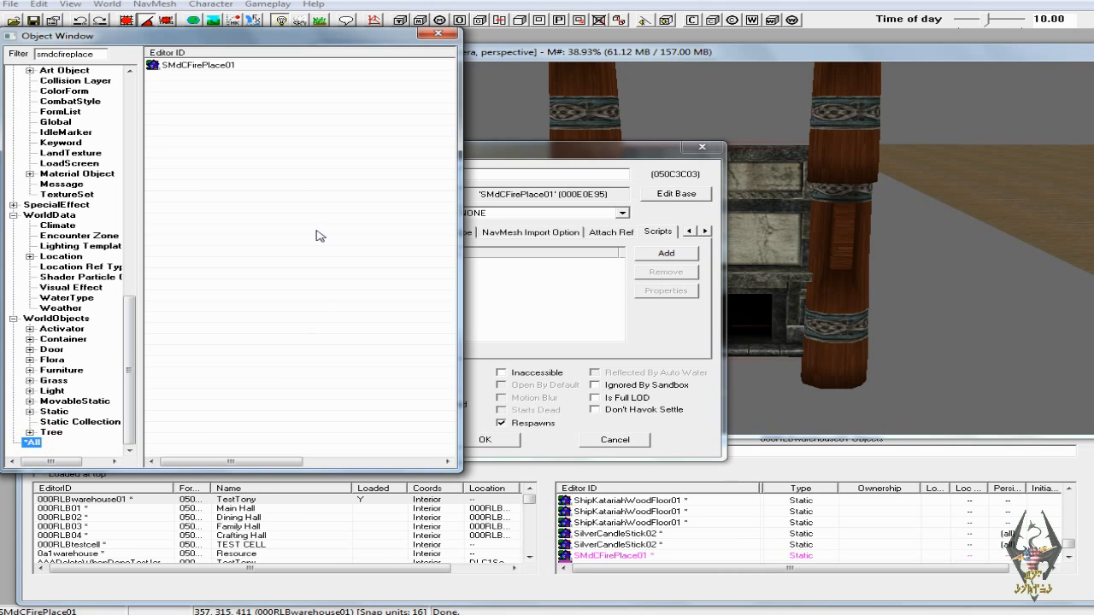
right_click(208, 68)
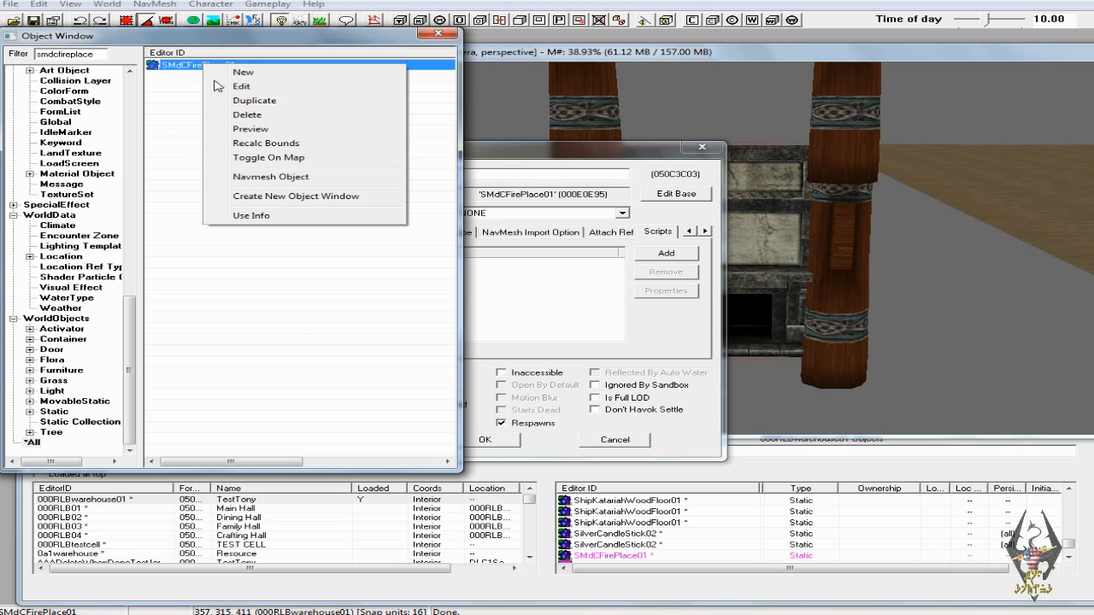
click(239, 101)
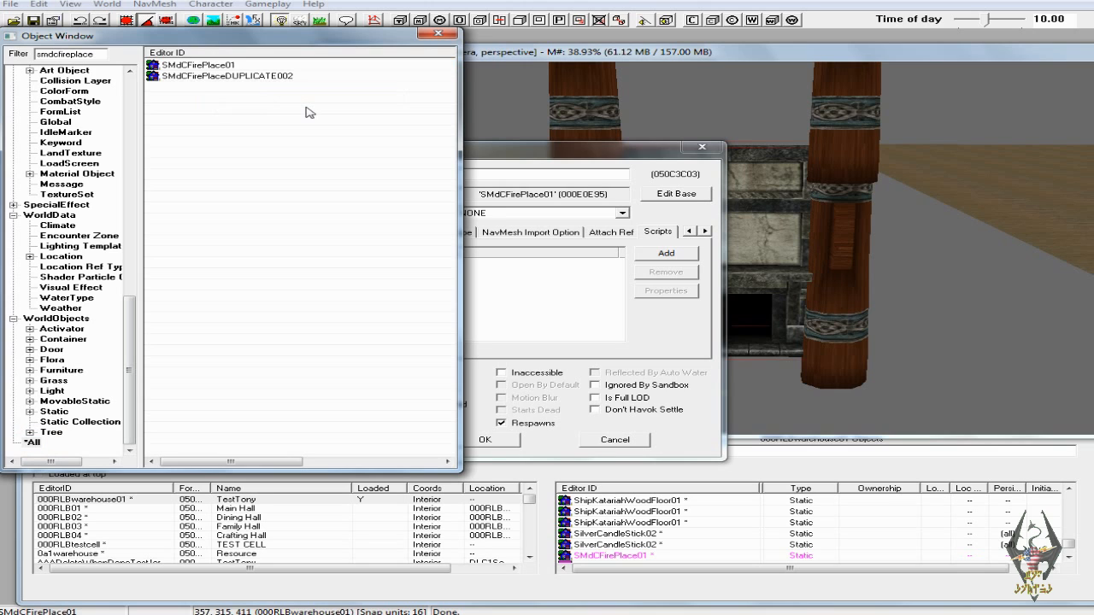
Rename the duplicated fireplace 000RLBSMdCFirePlace01 without creating another object, and dismiss the open reference properties.
click(229, 79)
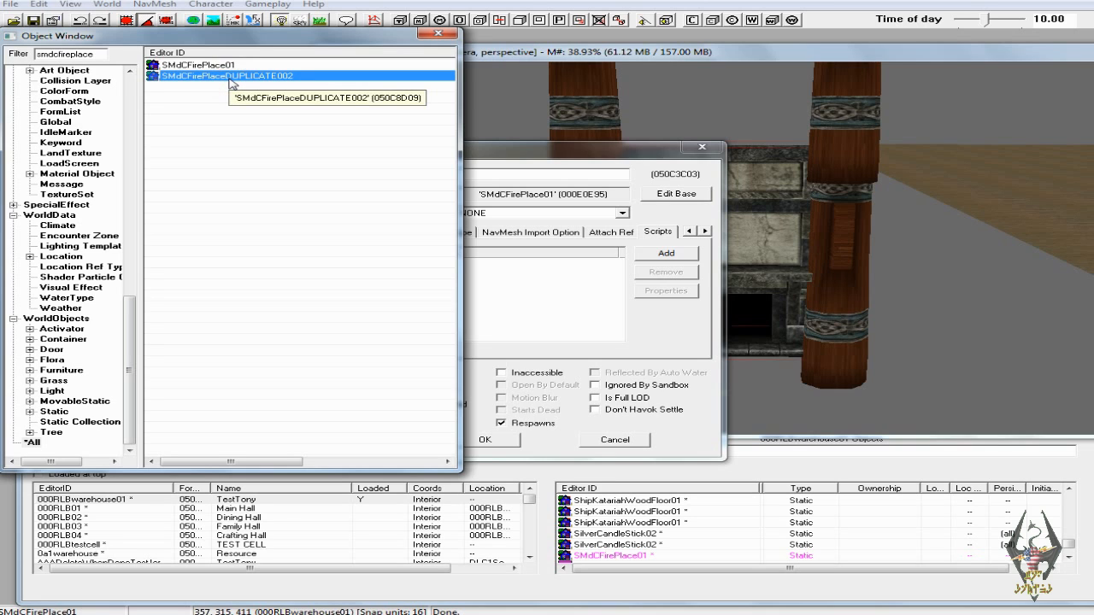
click(229, 79)
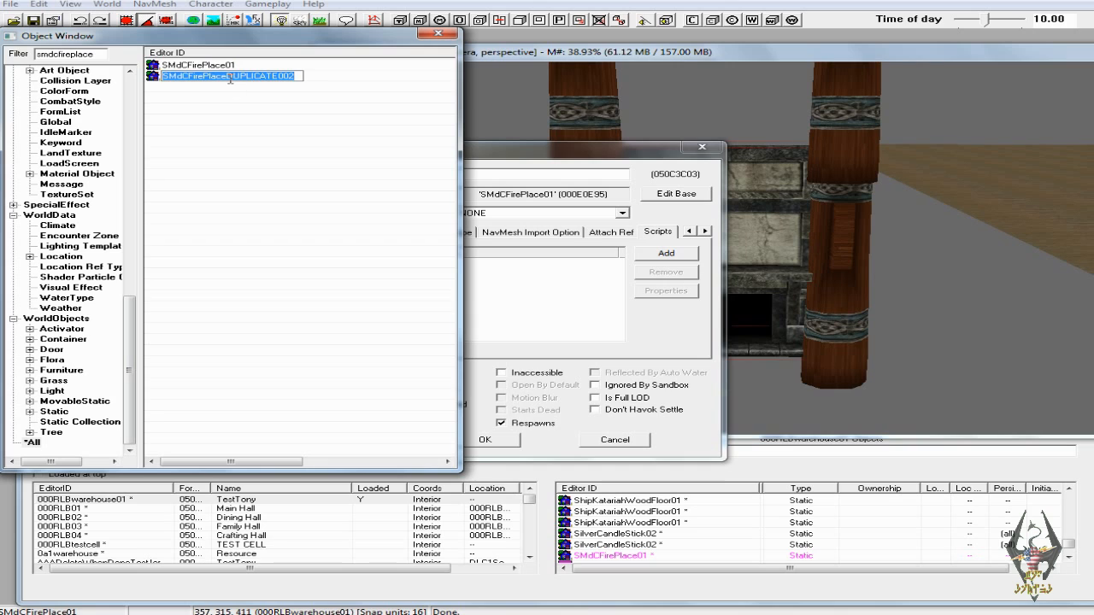
text(000R)
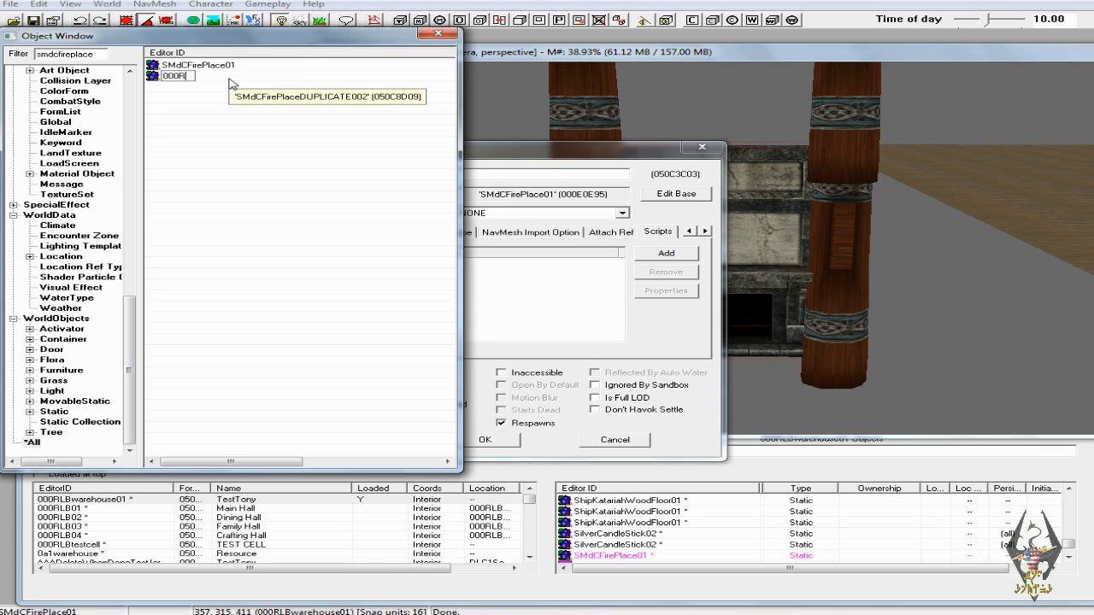
text(LBSMdCFire)
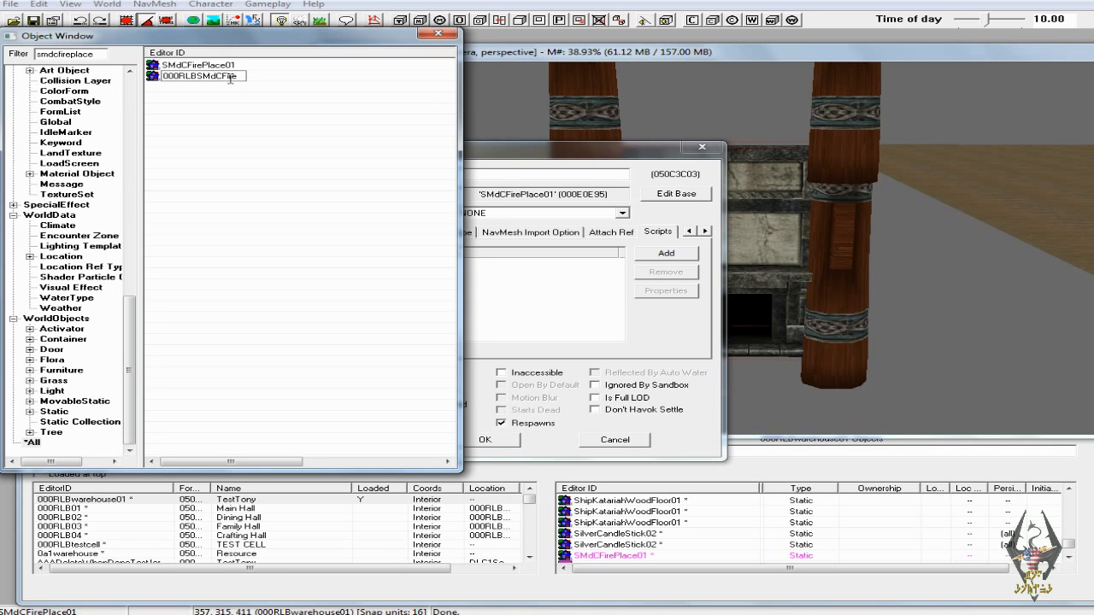
text(Place01)
key(Return)
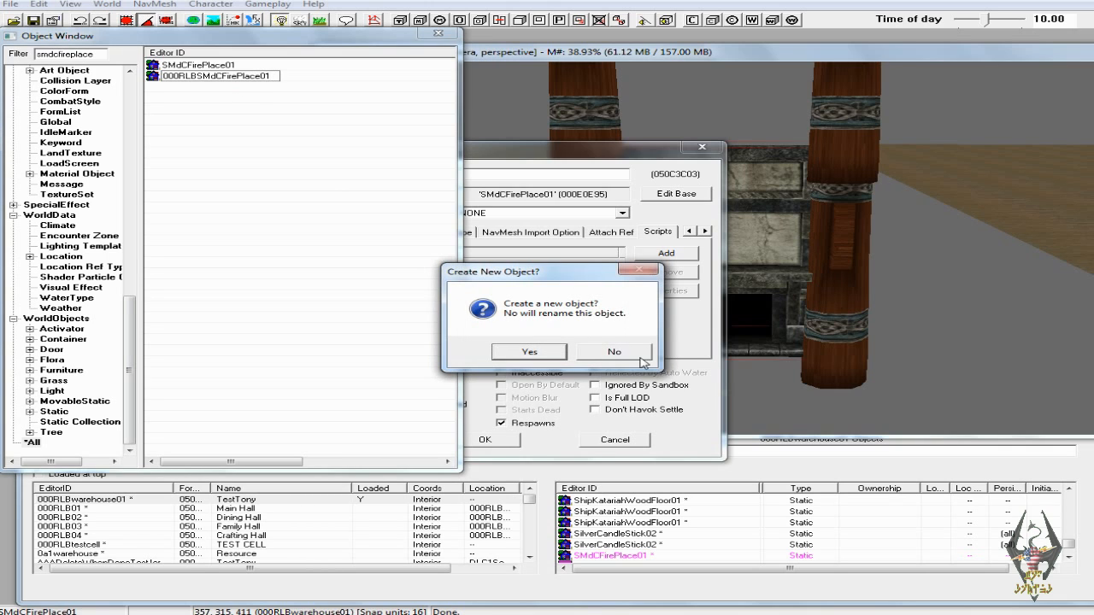
click(615, 354)
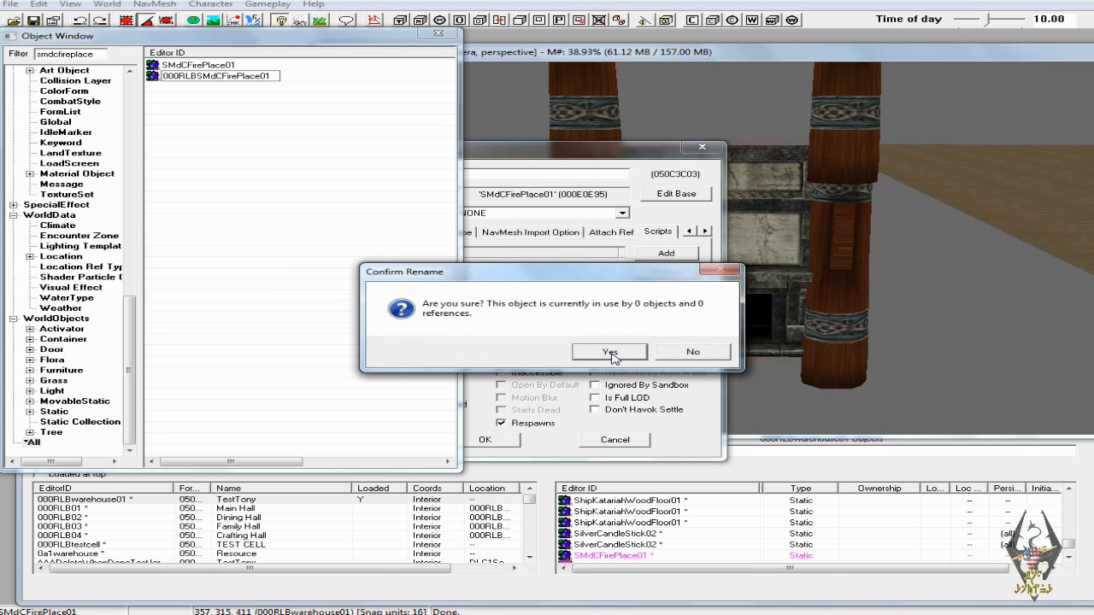
click(609, 353)
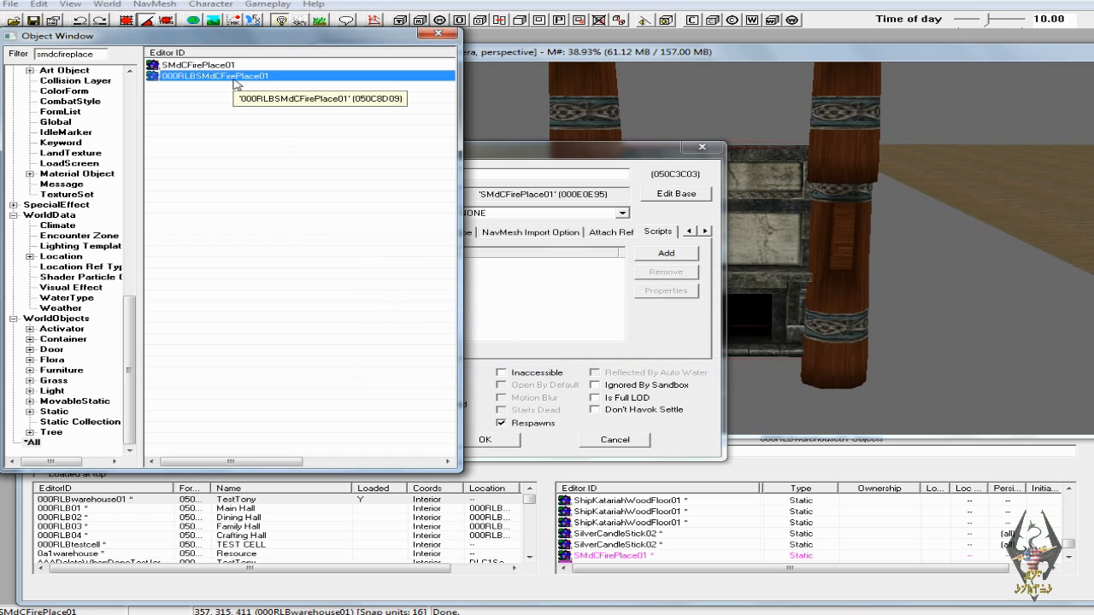
click(633, 442)
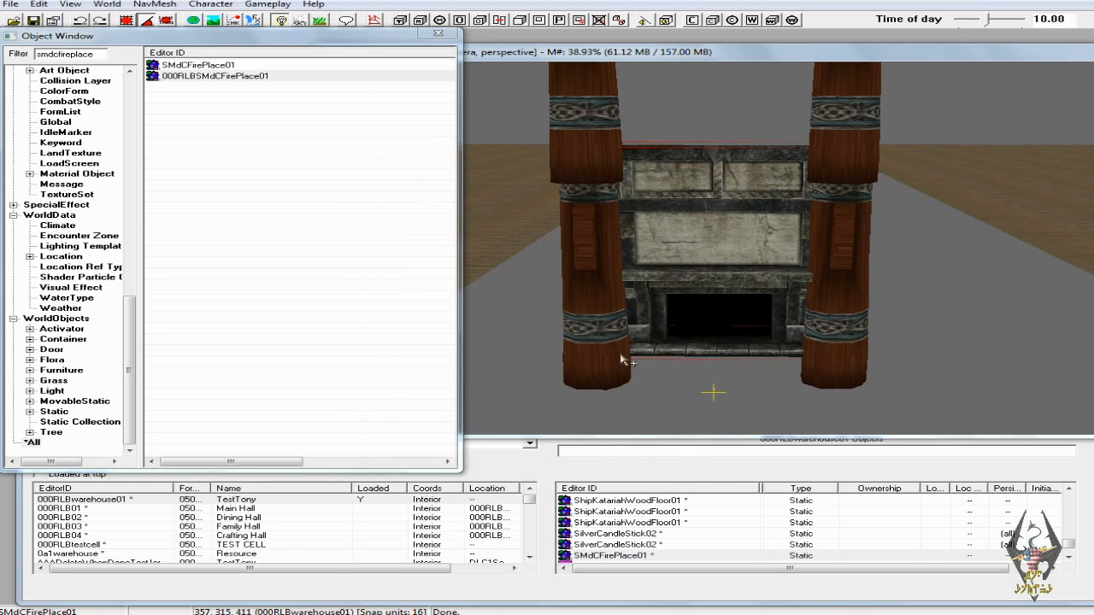
Change the model of static 000RLBSMdCFirePlace01 to smdcfireplace01.nif from the TCestate meshes folder and accept the changes.
double_click(217, 77)
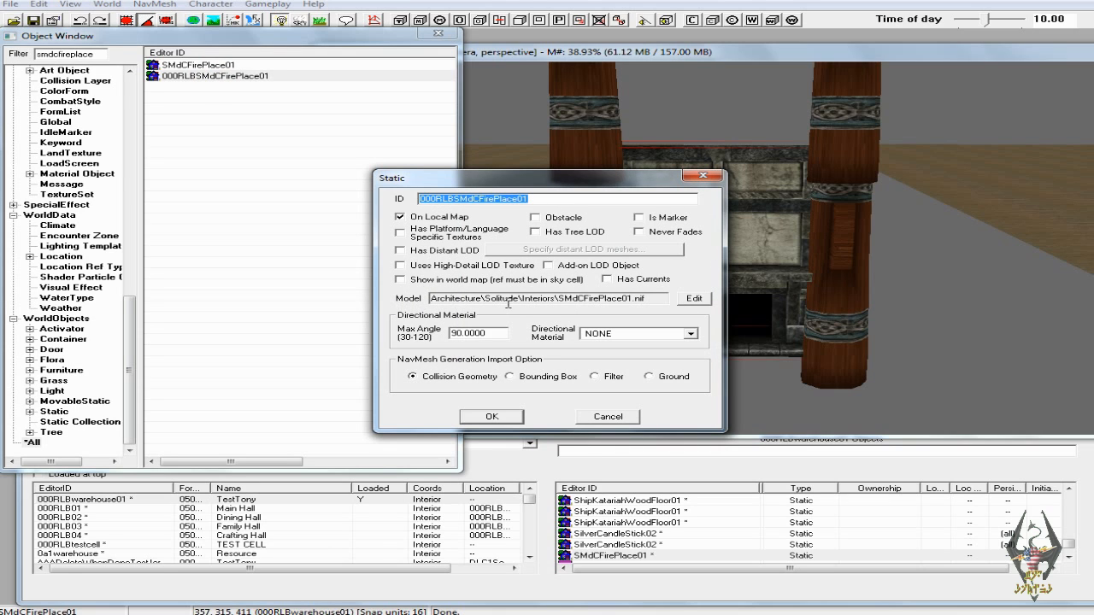
click(696, 300)
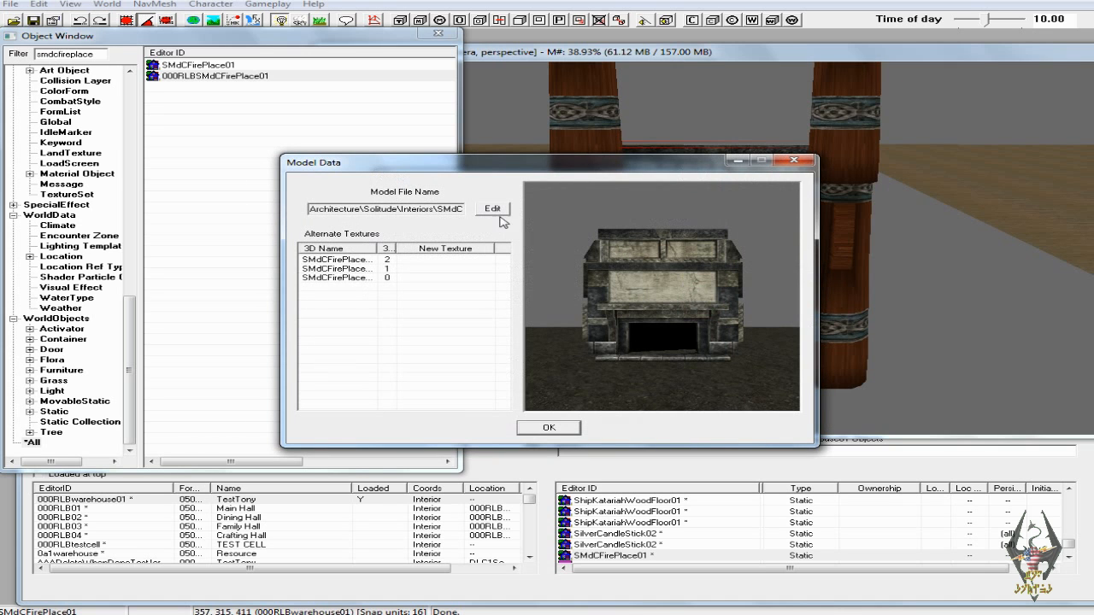
mouse_move(667, 299)
mouse_down()
mouse_move(691, 305)
mouse_move(655, 304)
mouse_up()
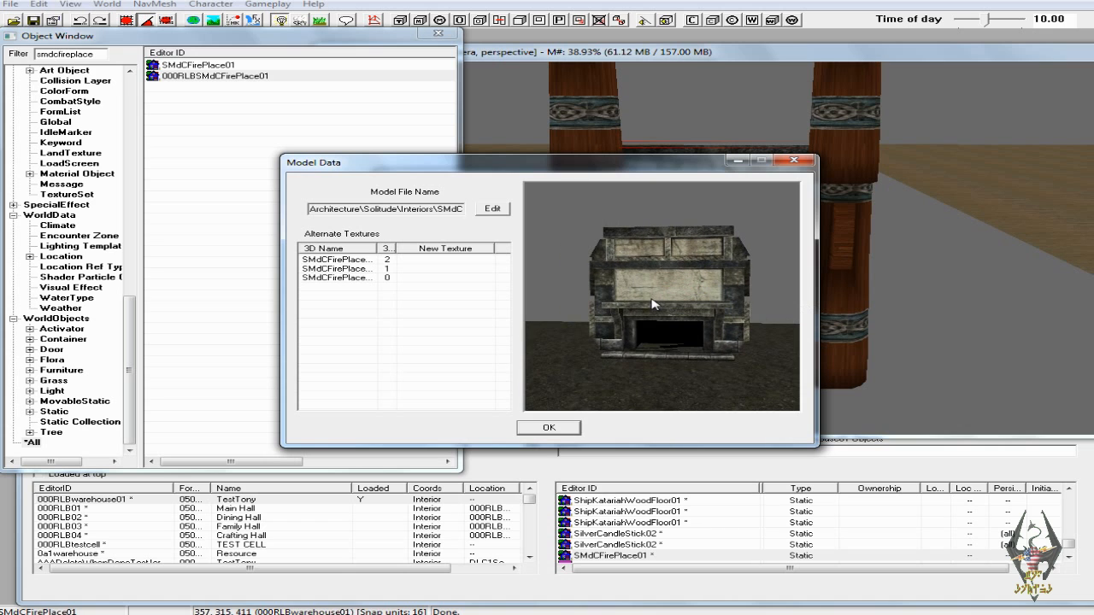
click(493, 210)
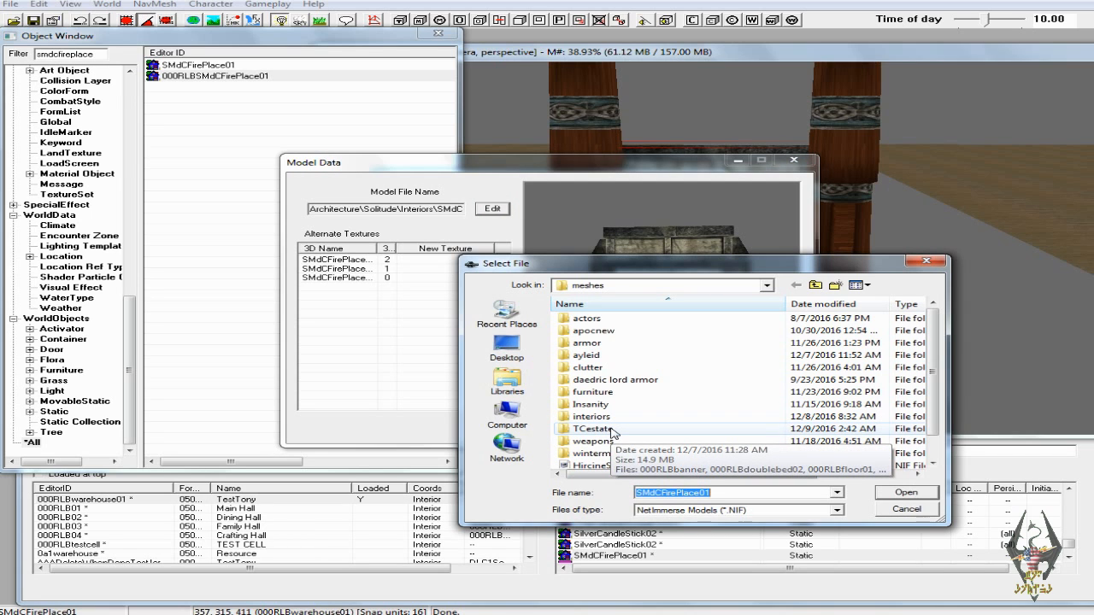
double_click(612, 430)
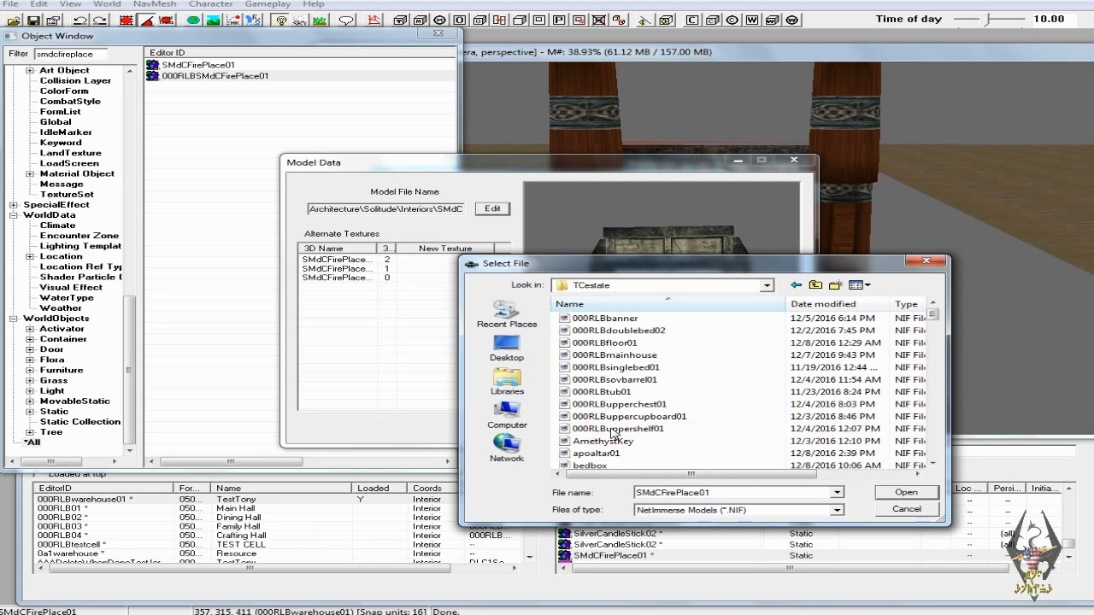
drag(932, 314, 941, 377)
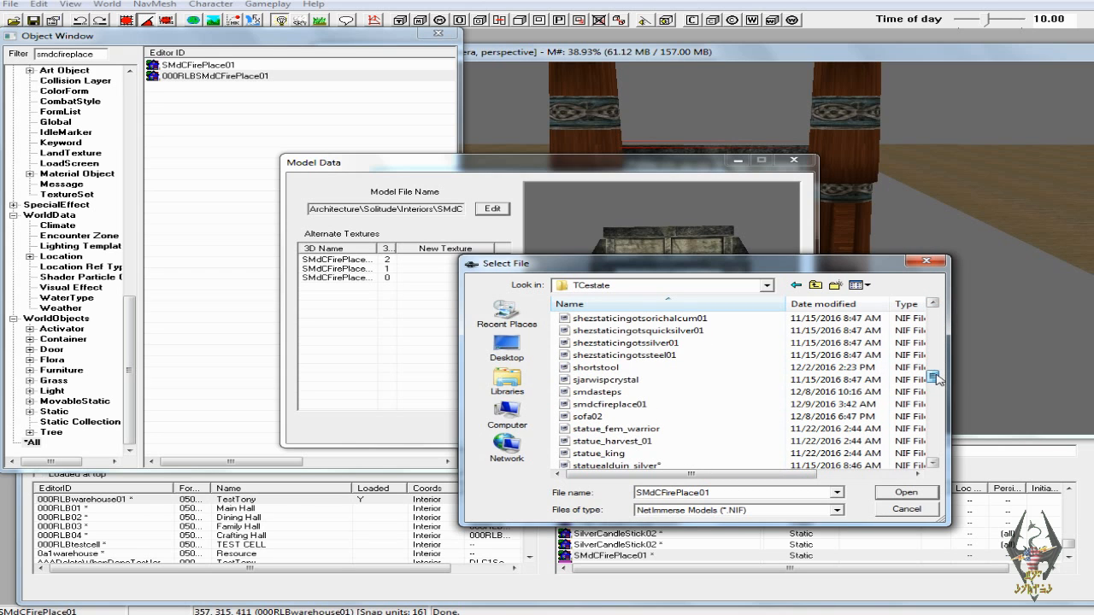
click(636, 404)
click(913, 493)
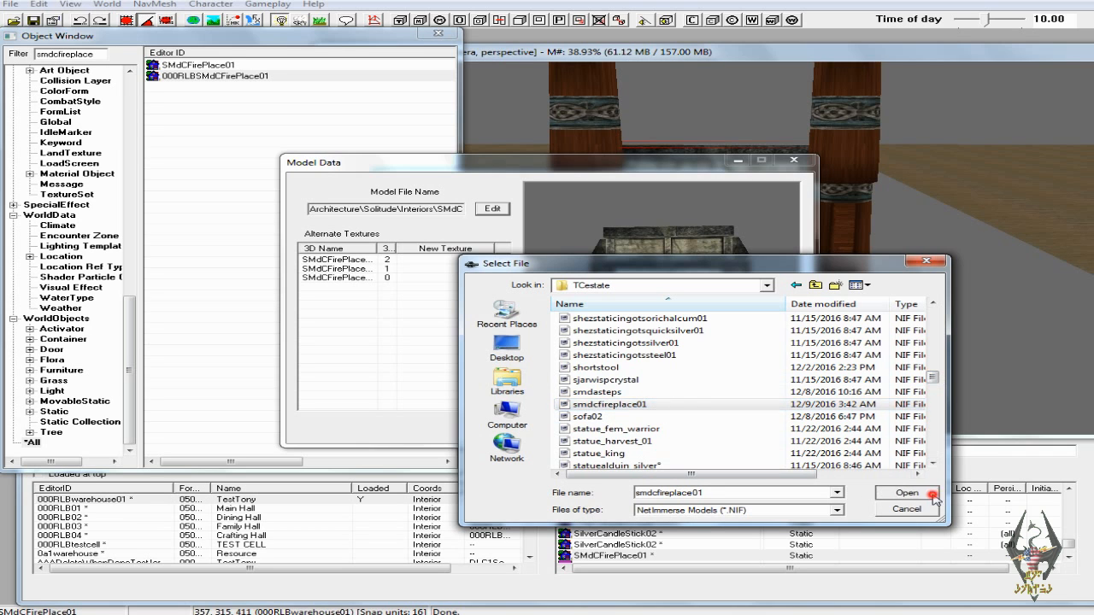
mouse_move(675, 334)
mouse_down()
mouse_move(695, 338)
mouse_move(673, 339)
mouse_up()
click(549, 427)
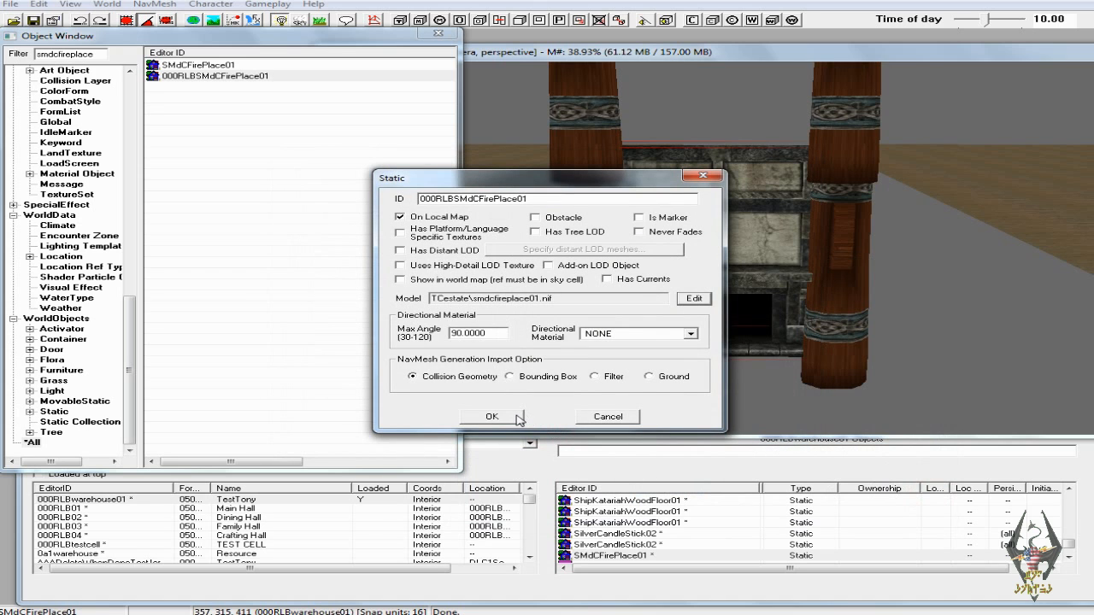
click(518, 418)
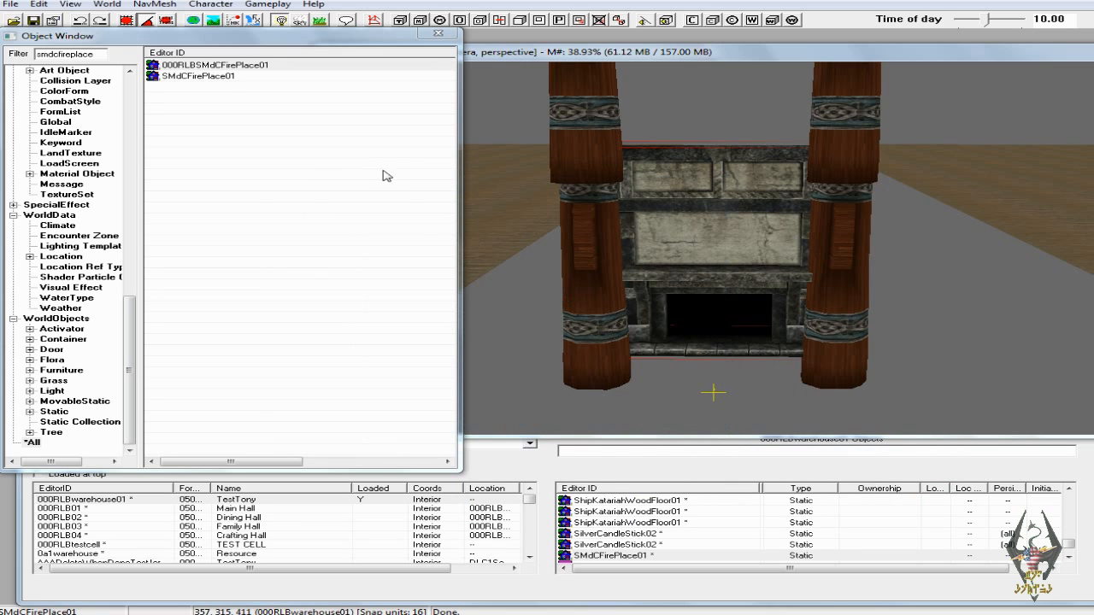
Return to the cell's render window and deselect the original fireplace.
click(595, 65)
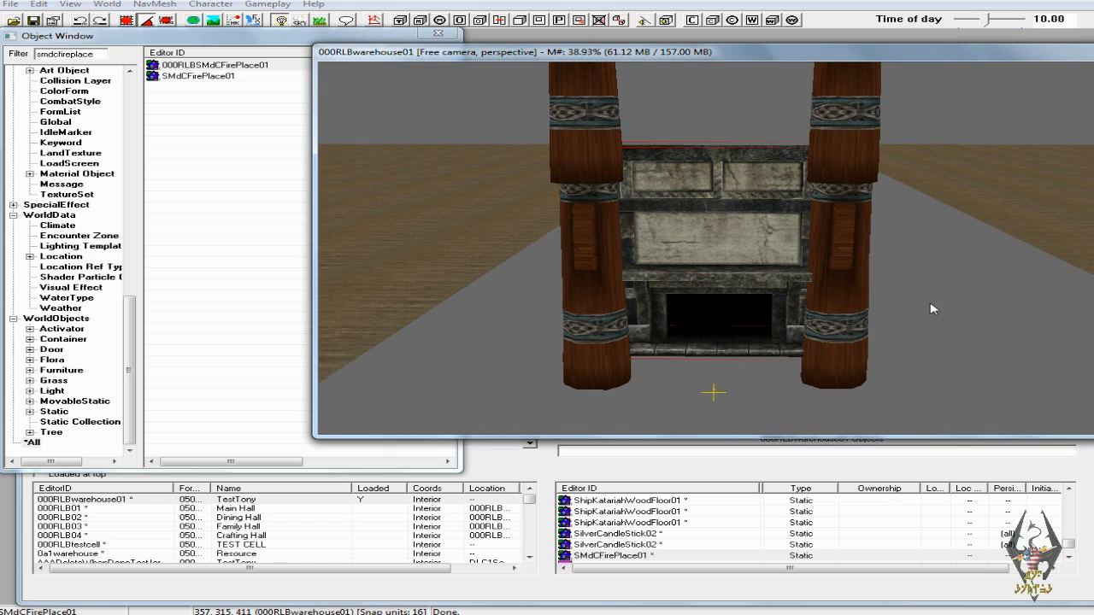
click(939, 313)
mouse_move(775, 259)
shift+middle_down()
mouse_move(773, 250)
mouse_move(773, 271)
shift+middle_up()
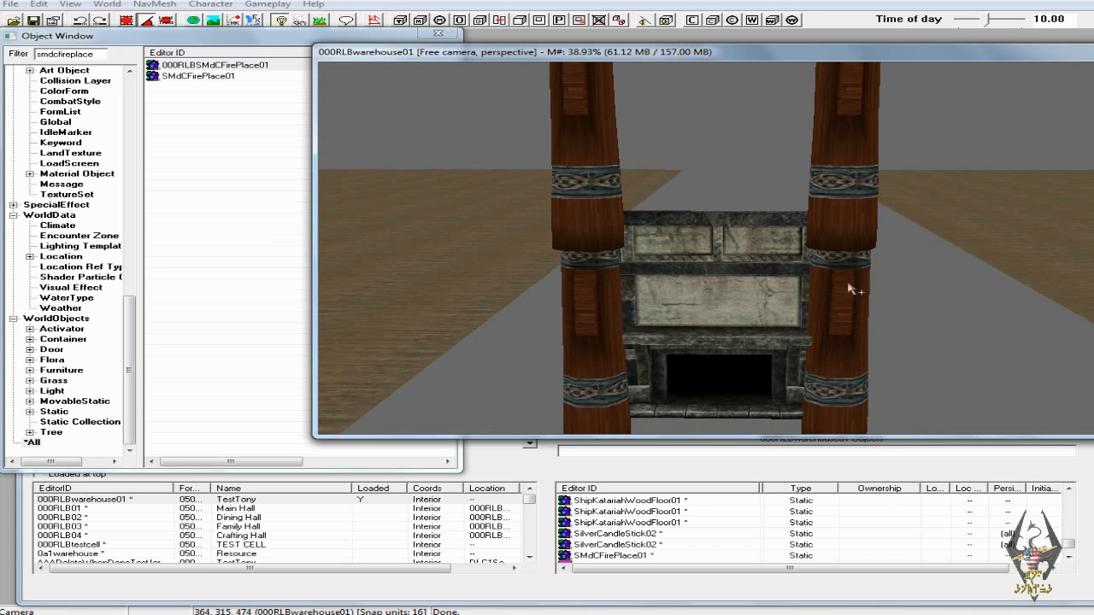
Replace the selected SMdCFirePlace01 reference with 000RLBSMdCFirePlace01 using Search & Replace, limited to the selection.
middle_drag(927, 362, 930, 356)
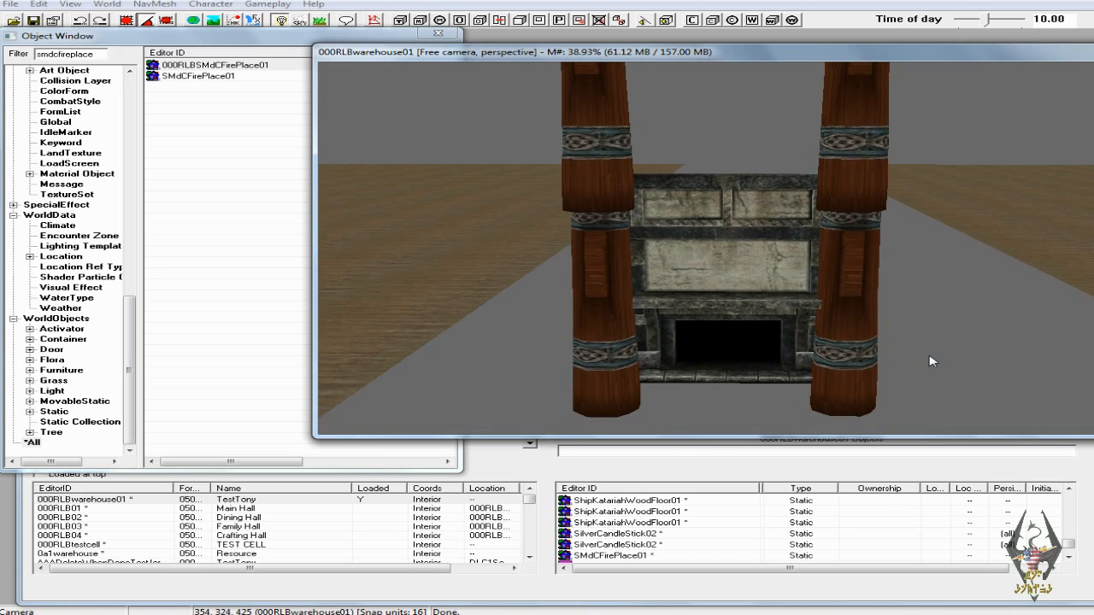
click(718, 282)
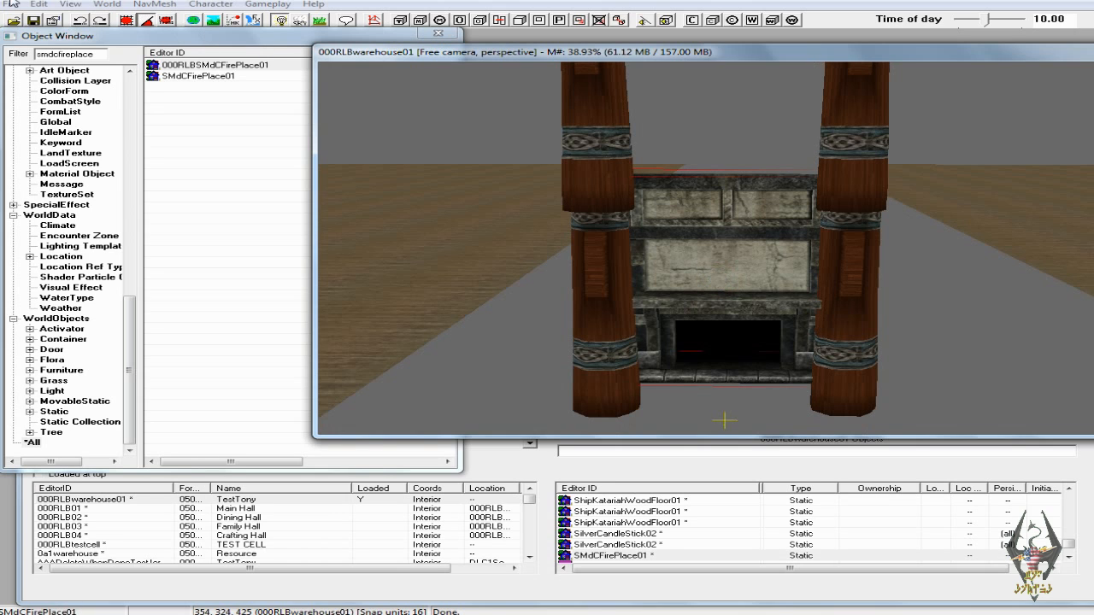
click(39, 4)
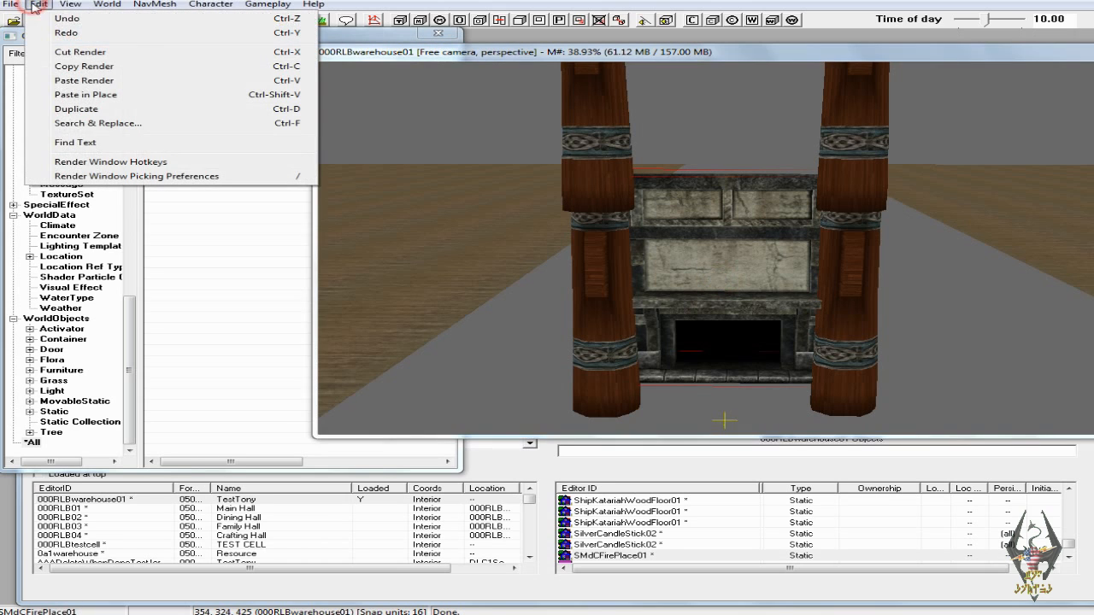
click(94, 124)
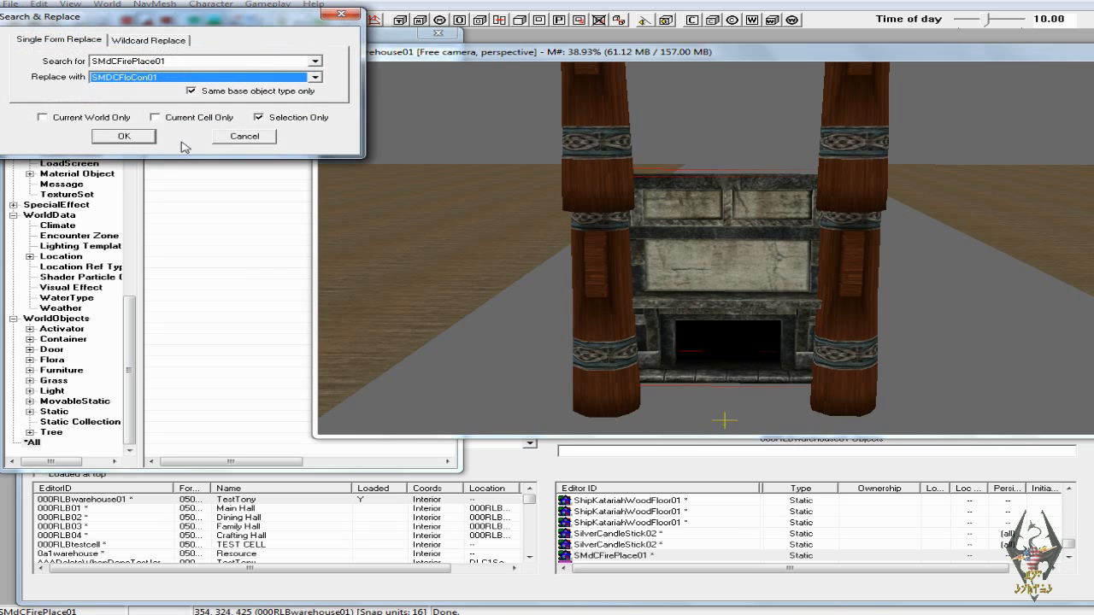
click(315, 78)
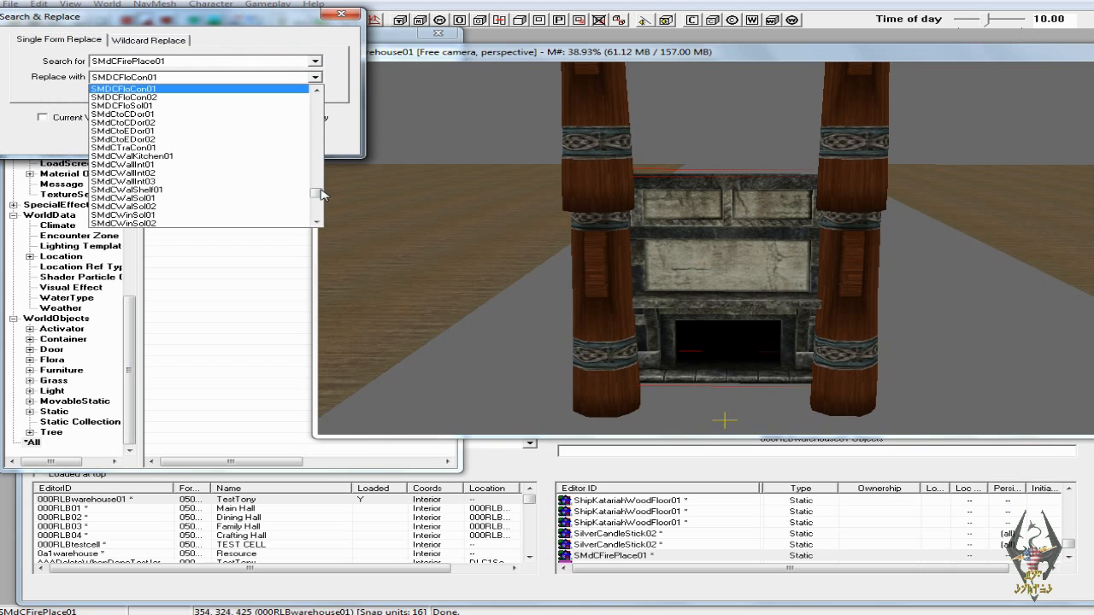
drag(318, 194, 318, 97)
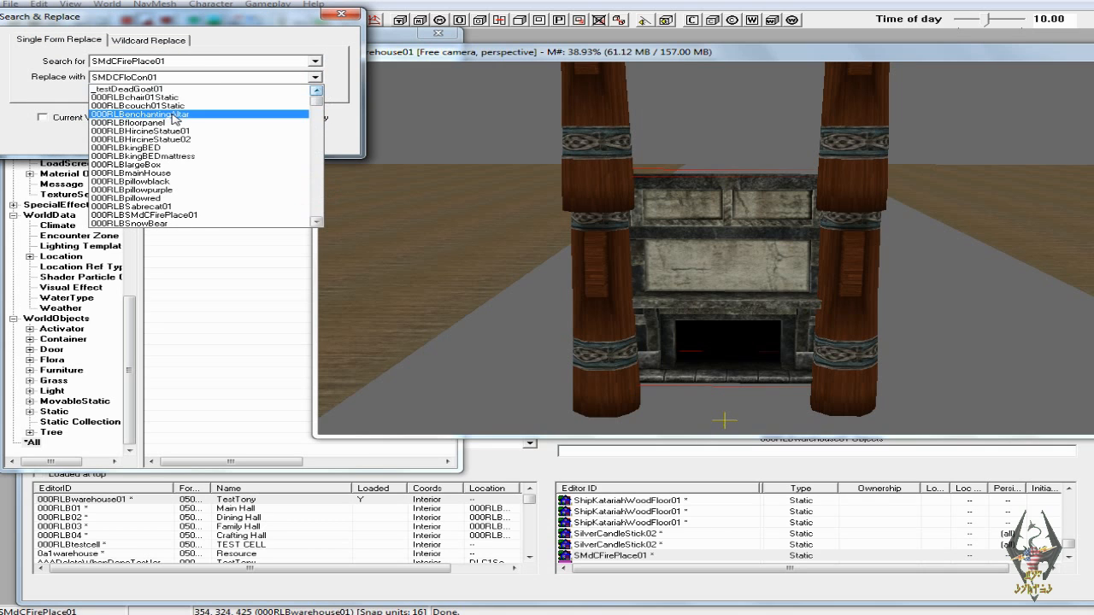
scroll(176, 137, down, 2)
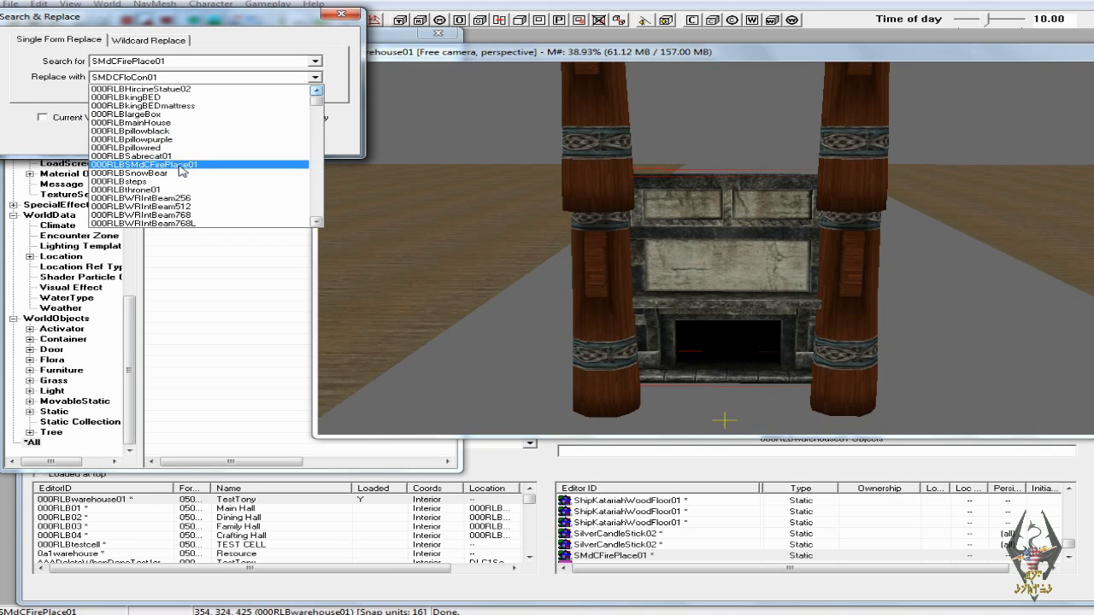
click(181, 165)
click(122, 137)
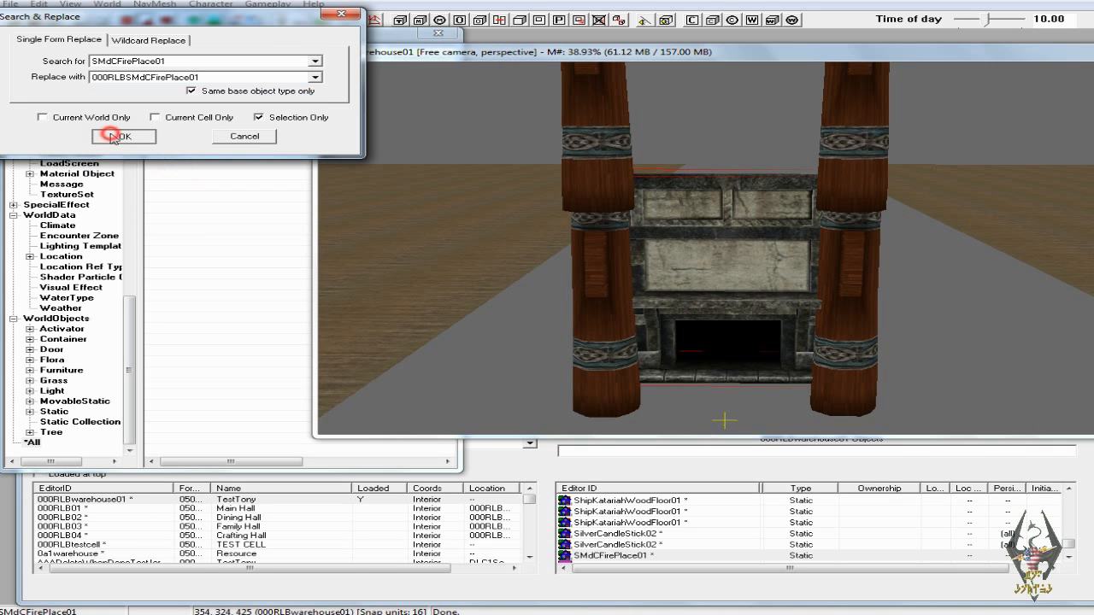
click(575, 346)
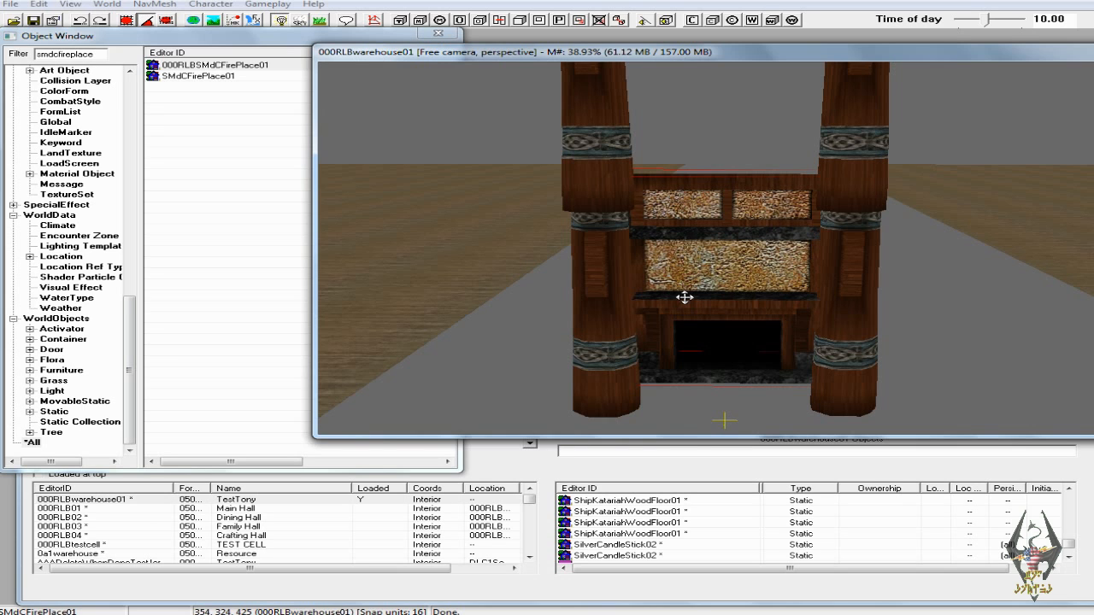
Filter the object list by embers across all object categories.
shift+middle_drag(737, 300, 742, 325)
scroll(738, 319, down, 10)
scroll(740, 317, up, 10)
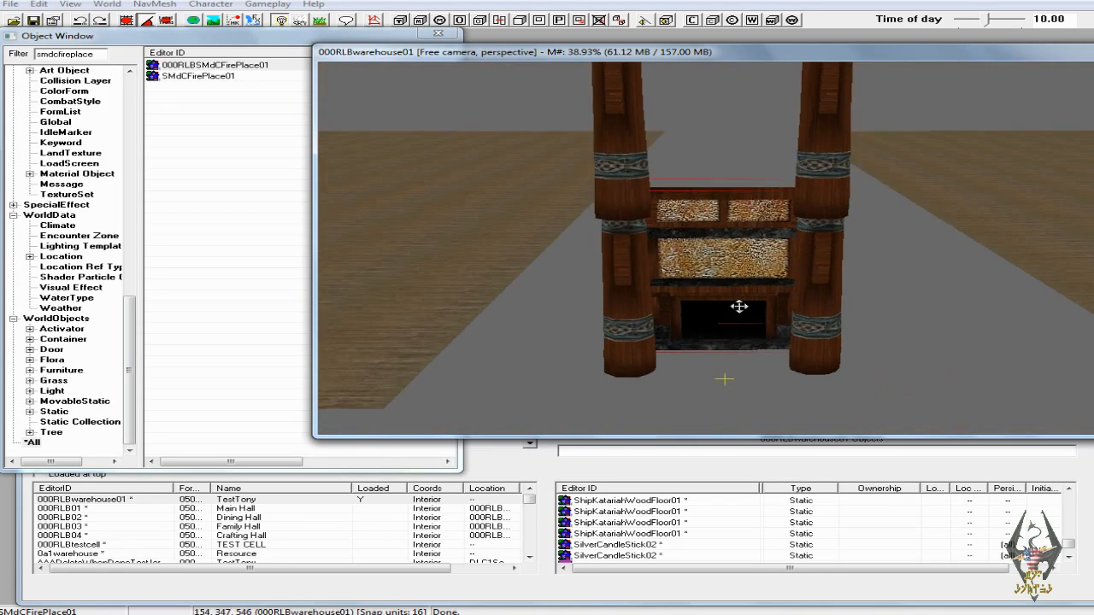
scroll(739, 306, up, 2)
middle_drag(738, 313, 736, 303)
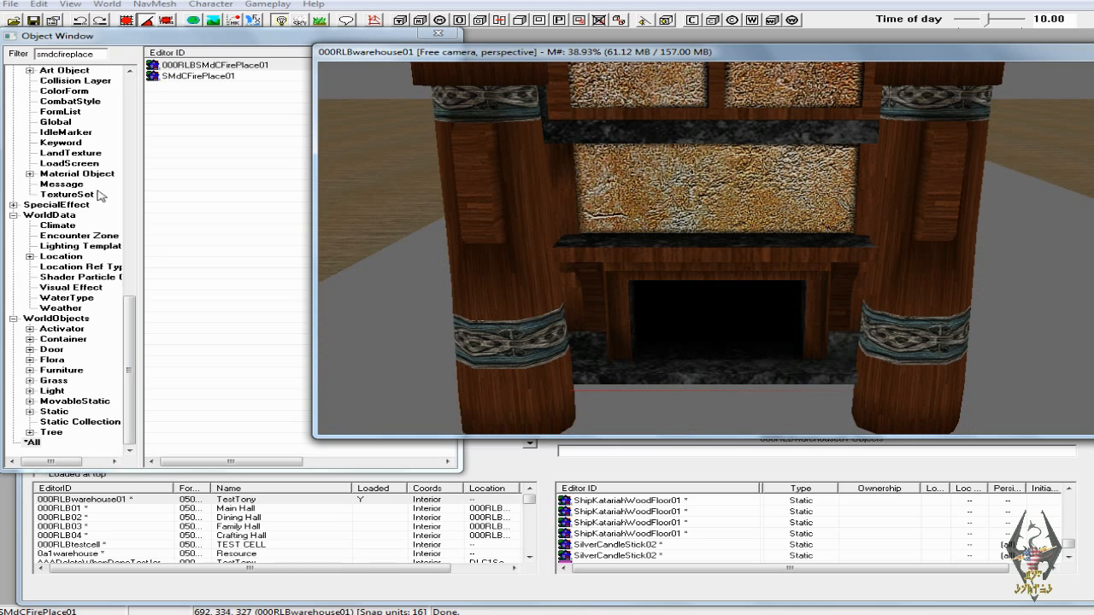
click(74, 423)
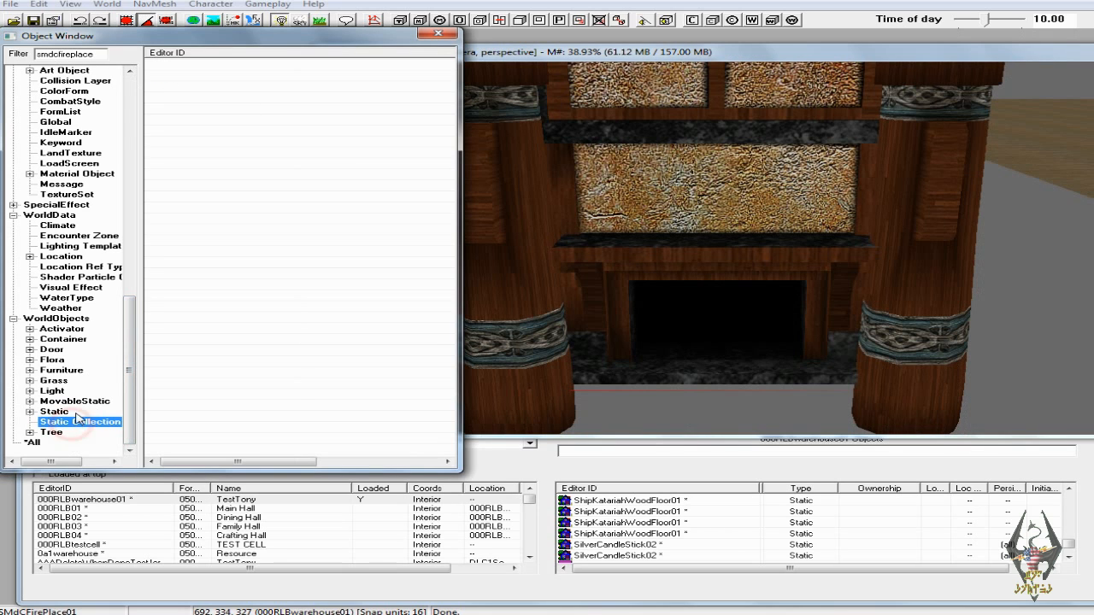
drag(98, 56, 36, 56)
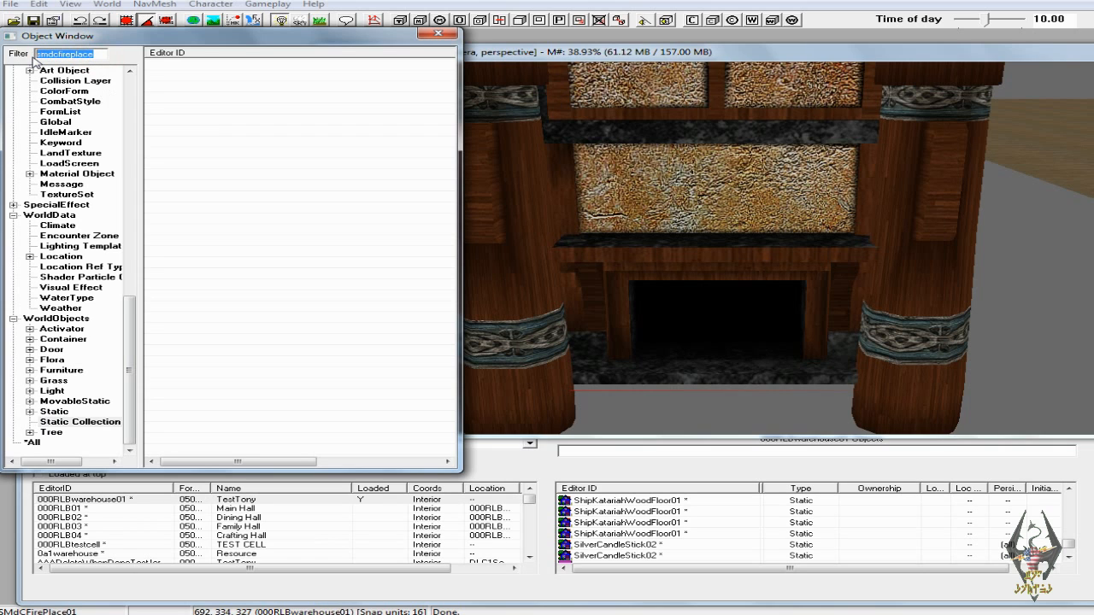
text(fireembers)
drag(50, 54, 21, 57)
key(BackSpace)
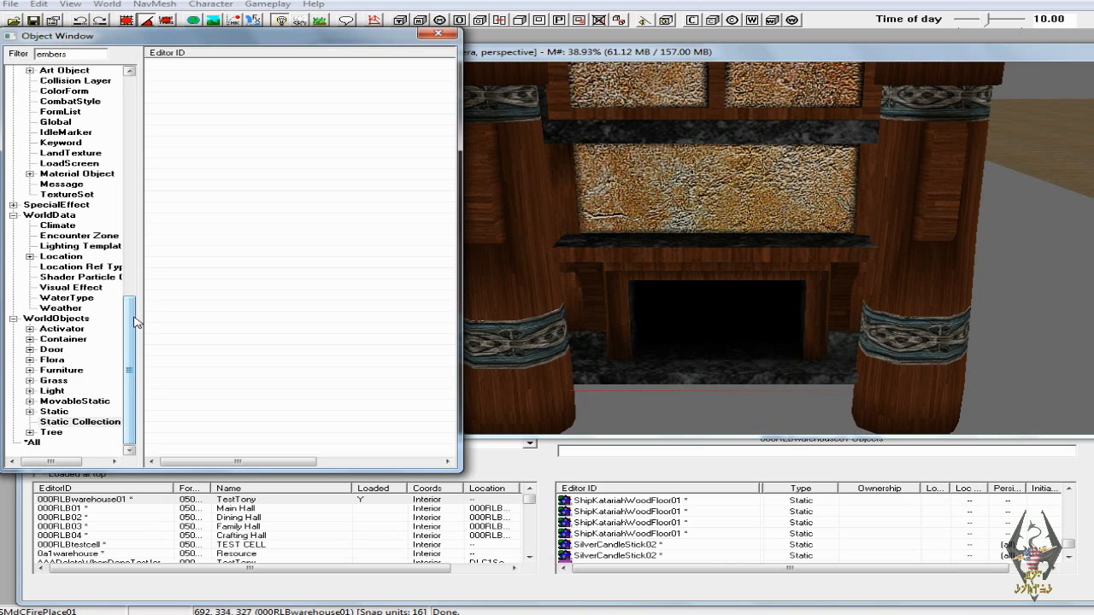
click(34, 443)
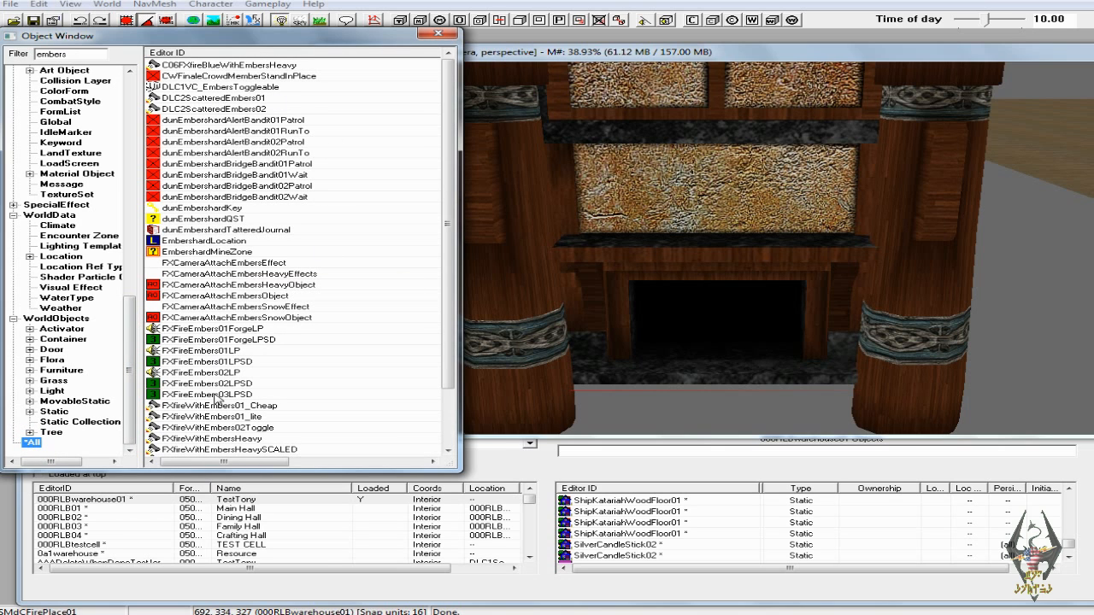
Place FXfireWithEmbersLogs01 inside the fireplace opening, shift it sideways and rotate it.
click(228, 427)
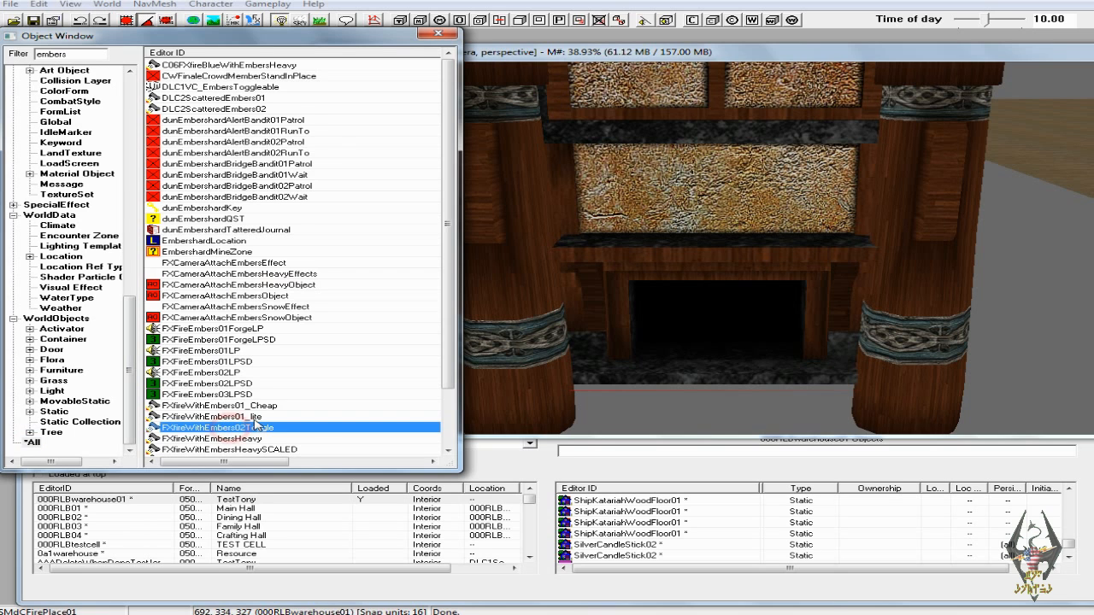
scroll(257, 425, down, 1)
scroll(303, 429, down, 1)
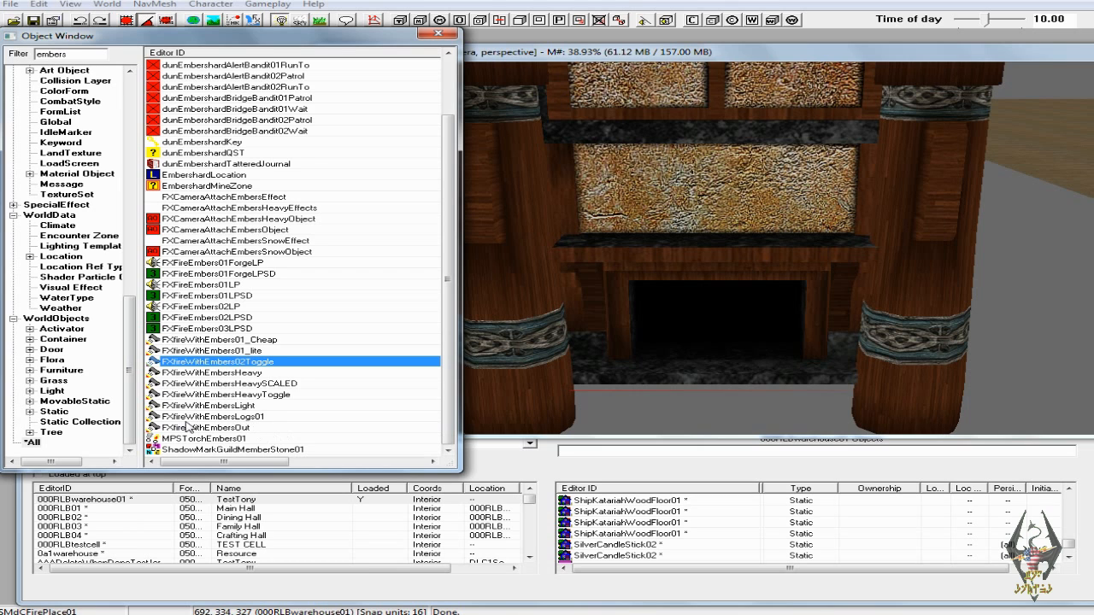
mouse_move(154, 418)
mouse_down()
mouse_move(658, 369)
mouse_move(723, 354)
mouse_move(717, 349)
mouse_up()
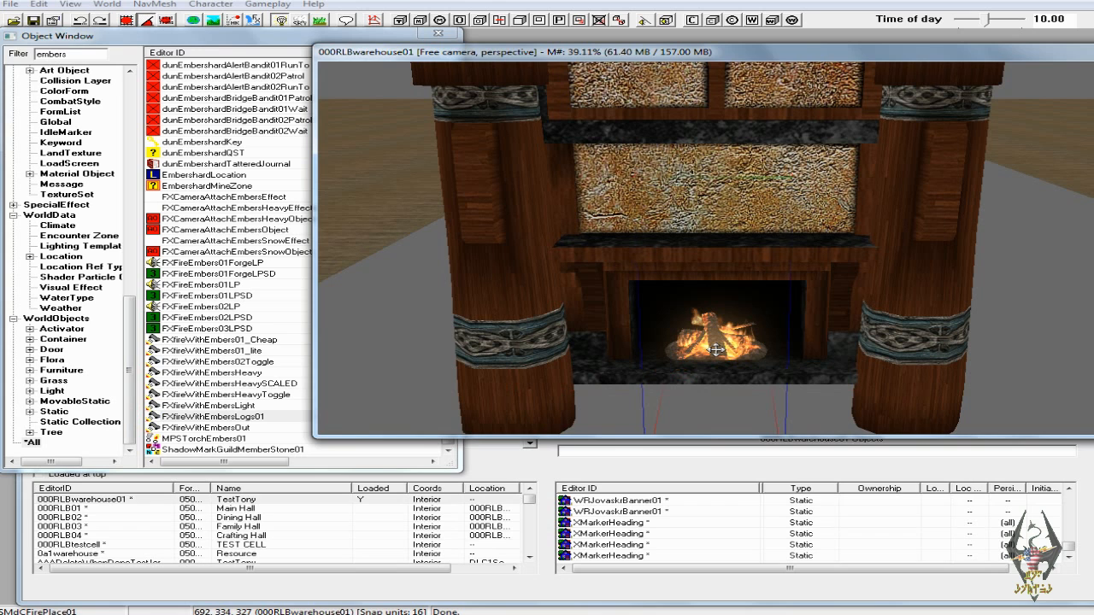
drag(716, 349, 682, 349)
scroll(684, 342, up, 3)
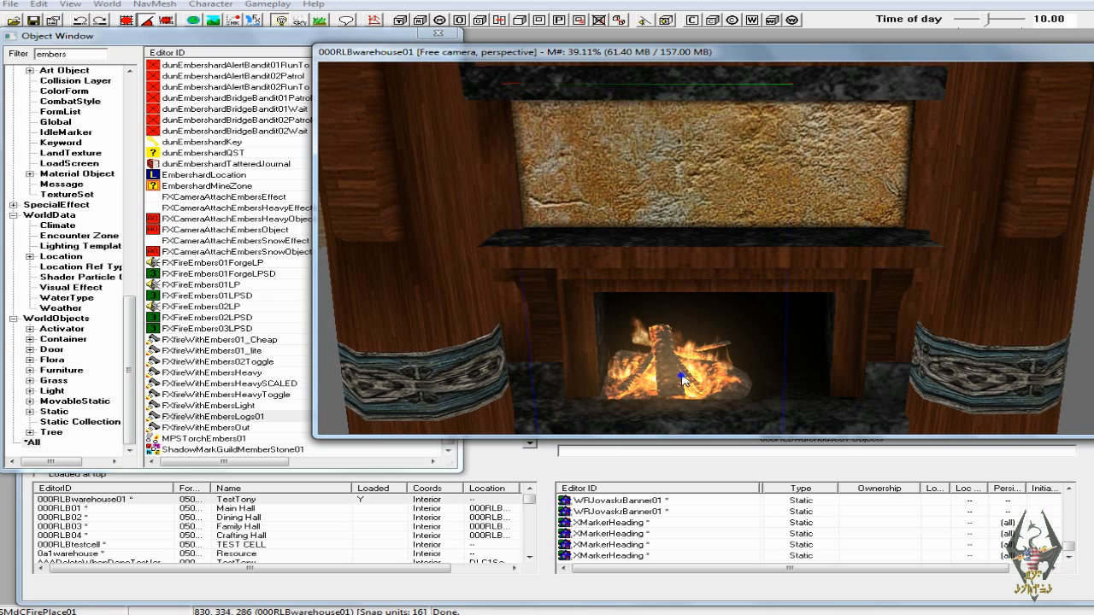
right_drag(682, 374, 718, 374)
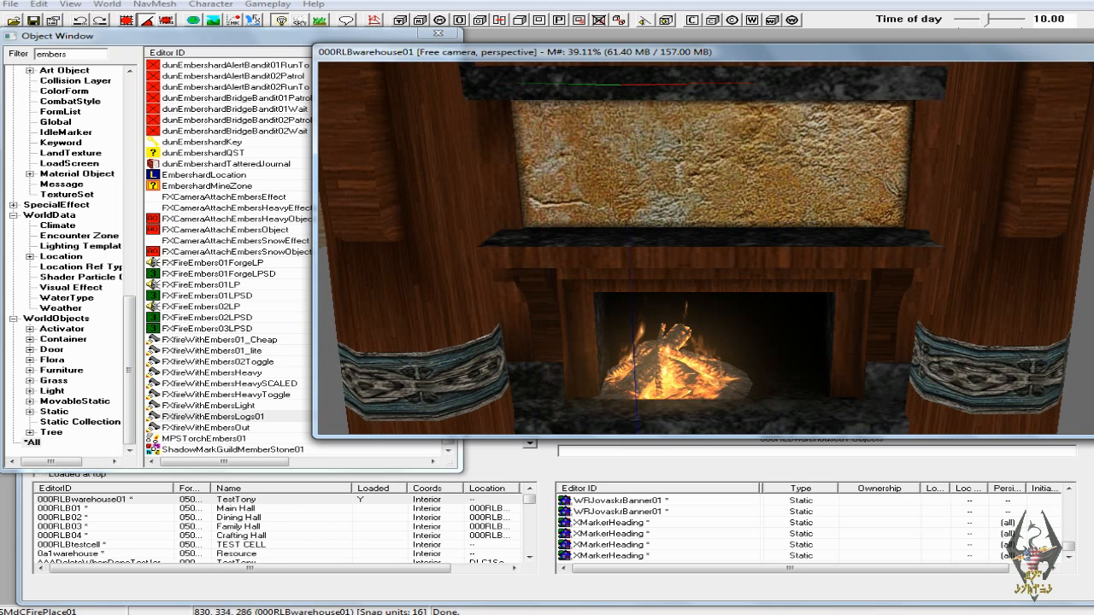
Duplicate the log fire inside the fireplace and undo the duplication.
right_click(663, 369)
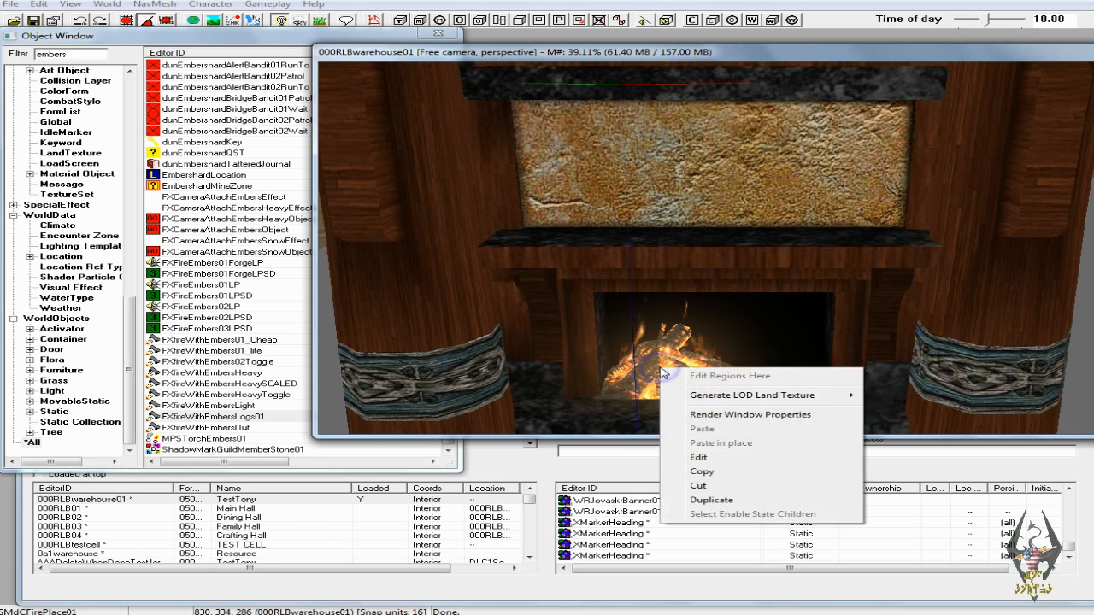
click(714, 501)
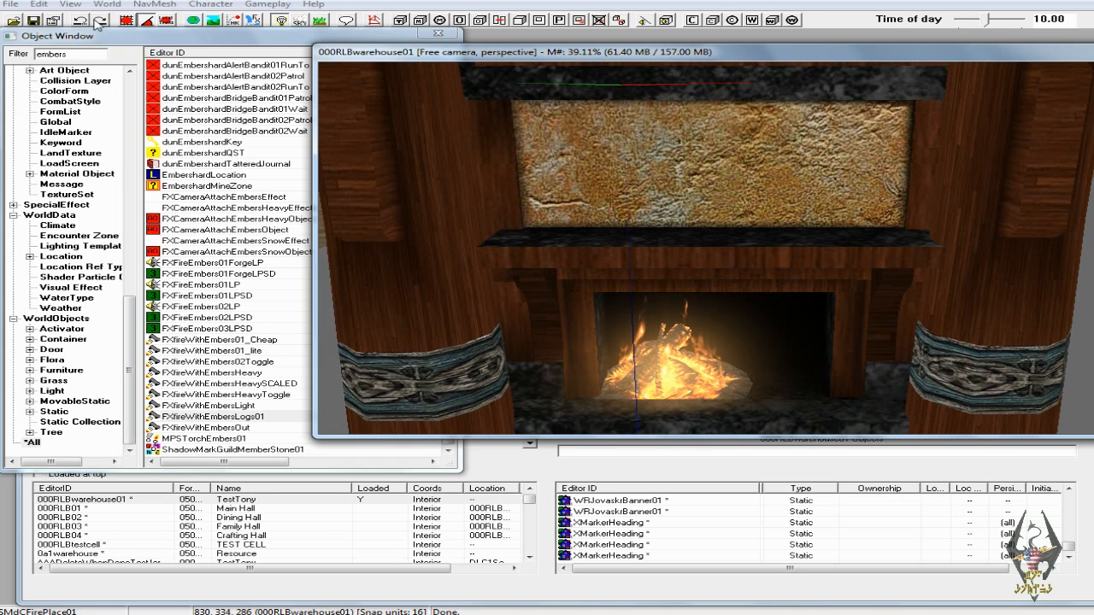
click(80, 21)
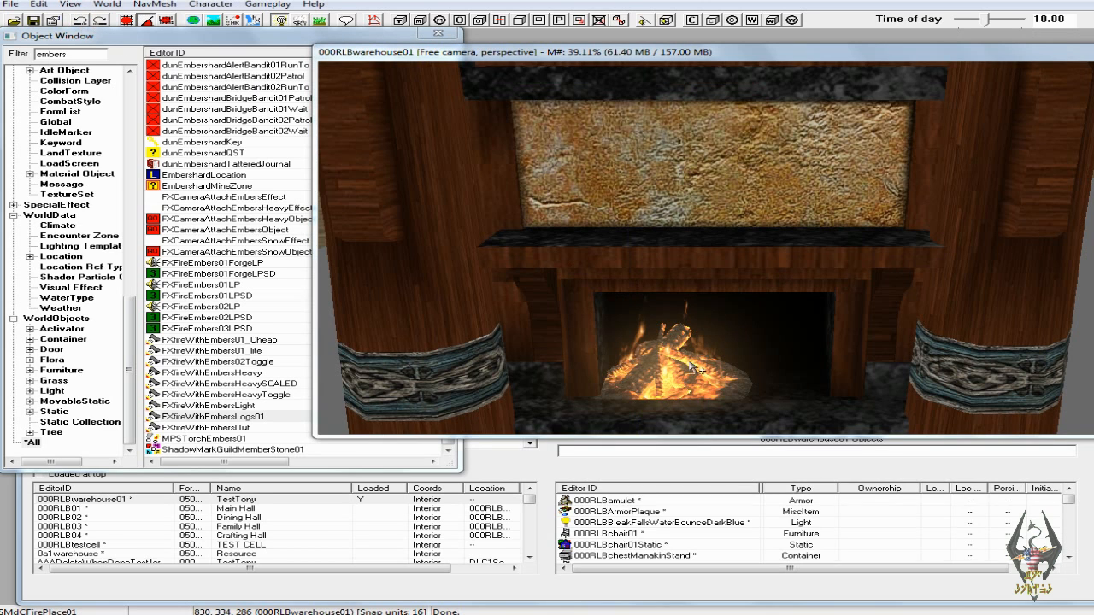
Move the log fire out of the fireplace onto the floor in front of the nearby pillar.
click(666, 376)
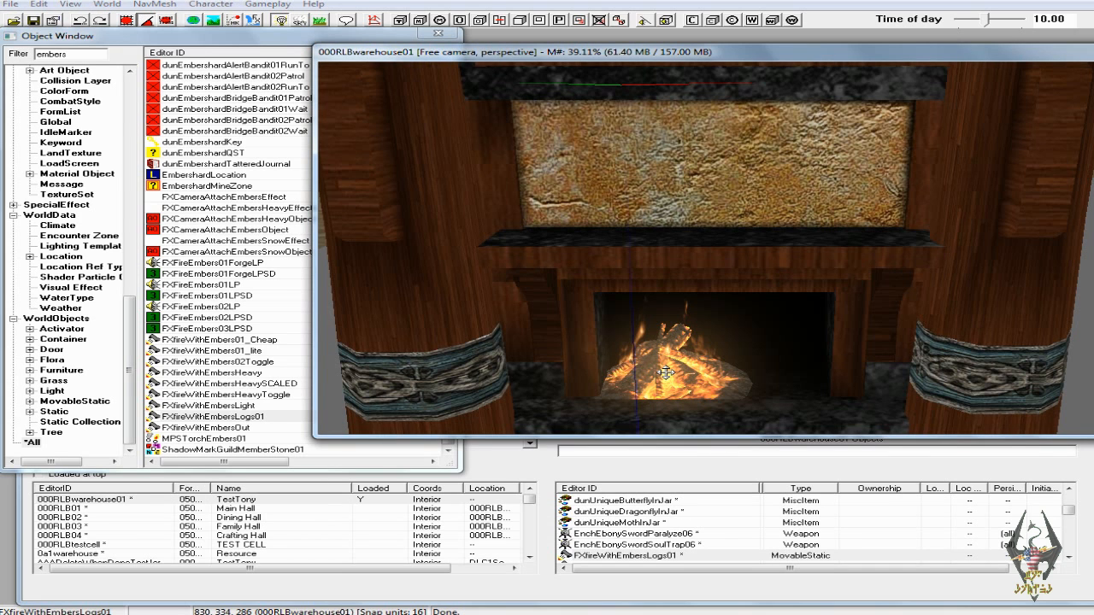
scroll(666, 373, down, 5)
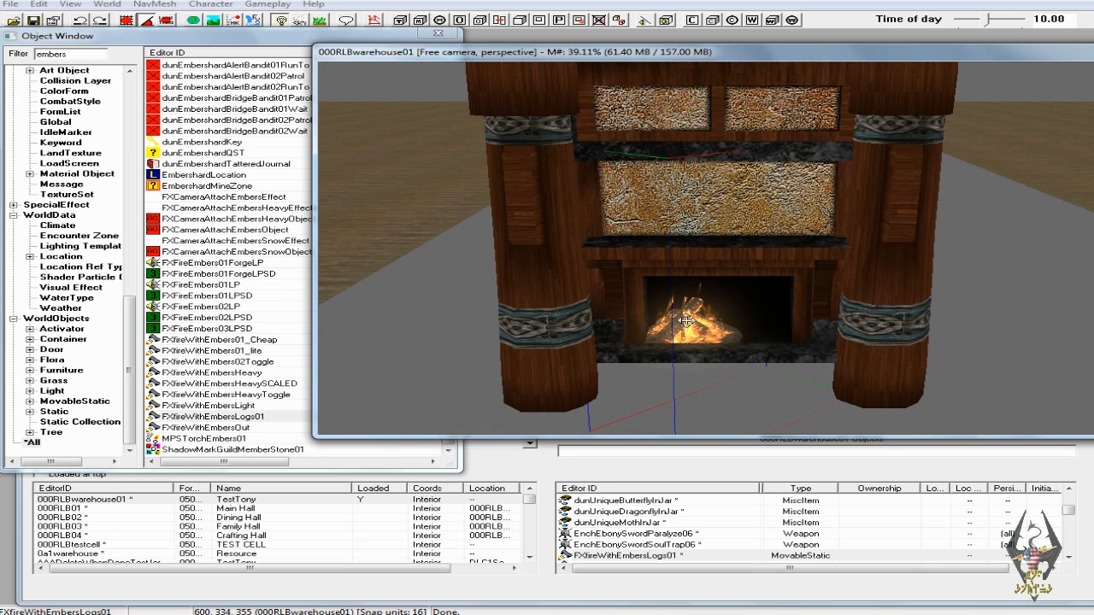
drag(686, 321, 628, 406)
scroll(614, 424, down, 2)
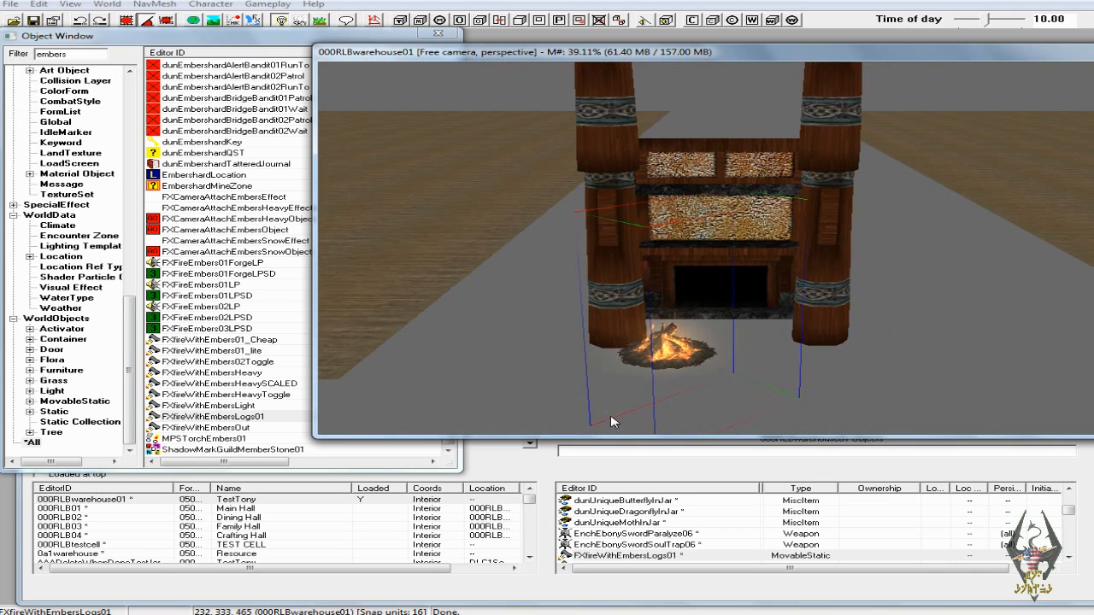
drag(644, 365, 601, 384)
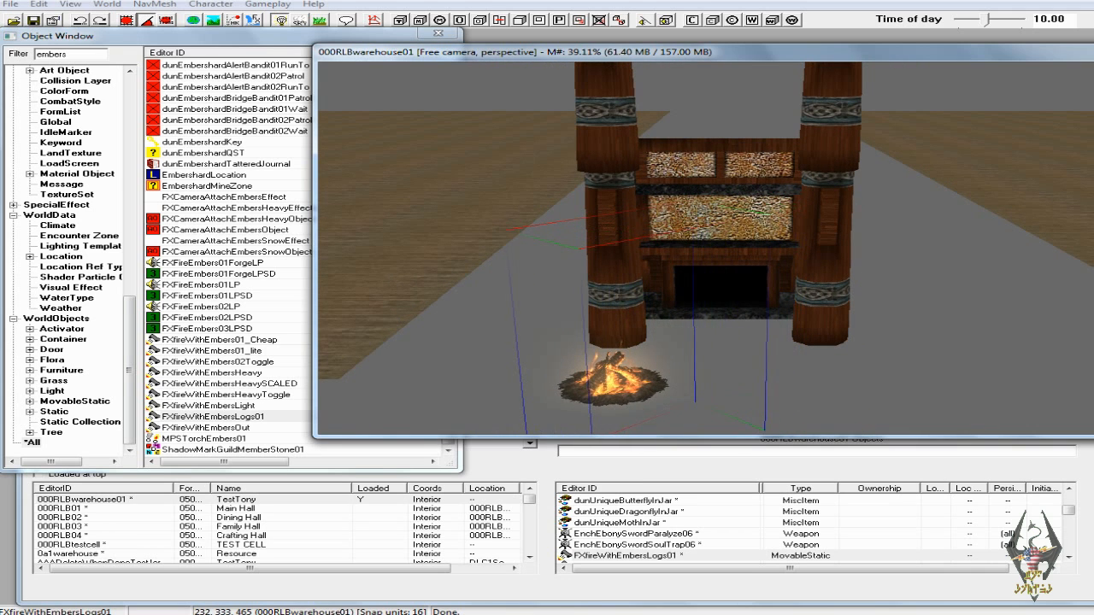
Duplicate the log fire on the floor, examine it up close, undo the duplication and reselect the fire.
right_click(604, 383)
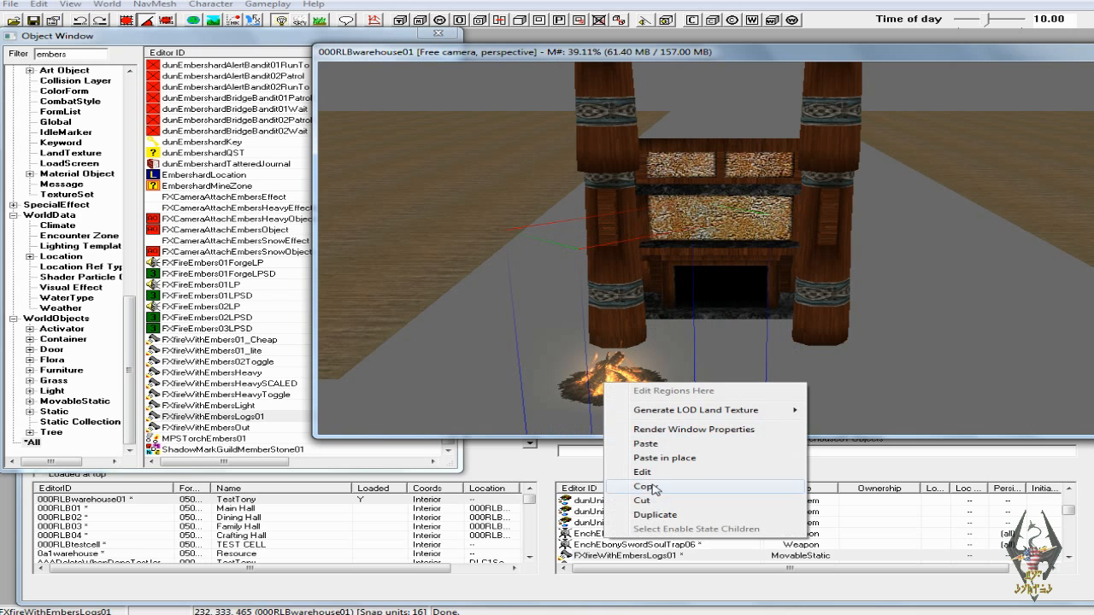
click(654, 516)
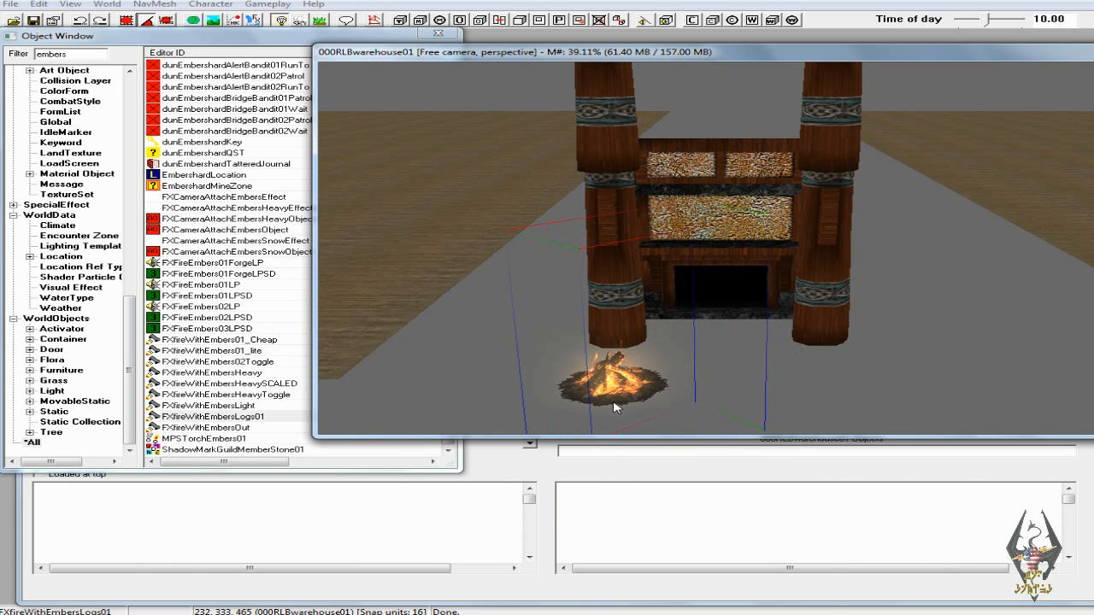
scroll(611, 394, up, 8)
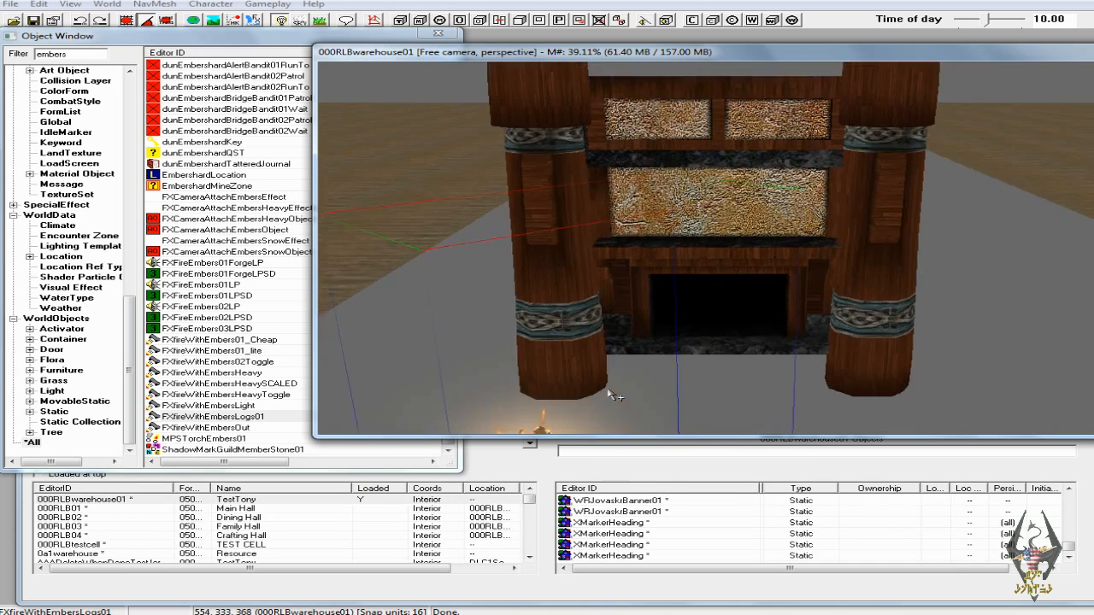
scroll(619, 381, up, 6)
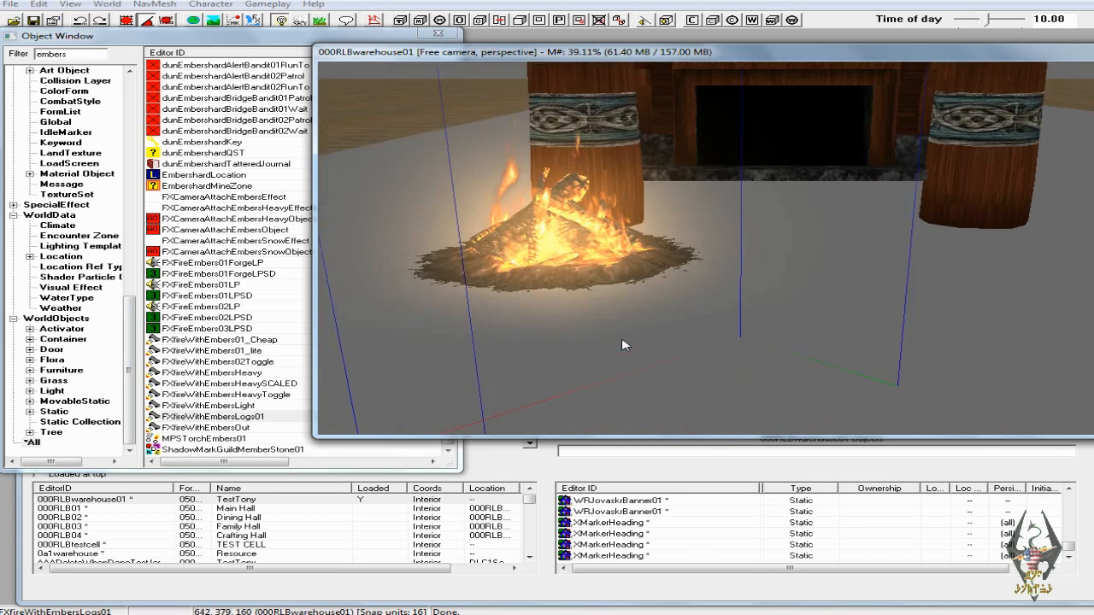
middle_drag(551, 290, 559, 291)
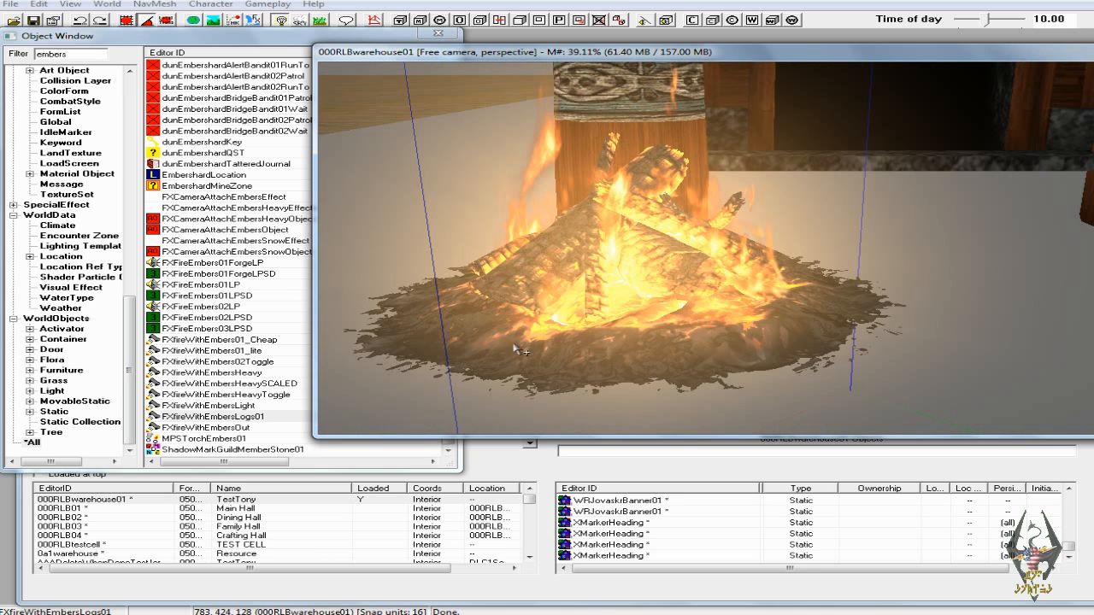
scroll(619, 324, down, 5)
scroll(619, 323, down, 5)
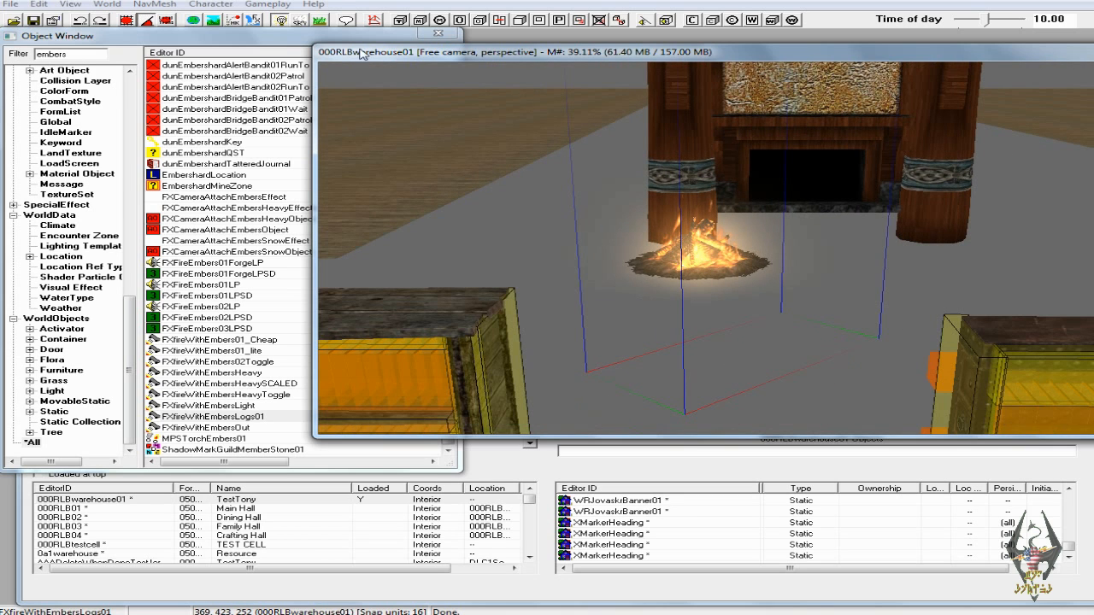
click(82, 20)
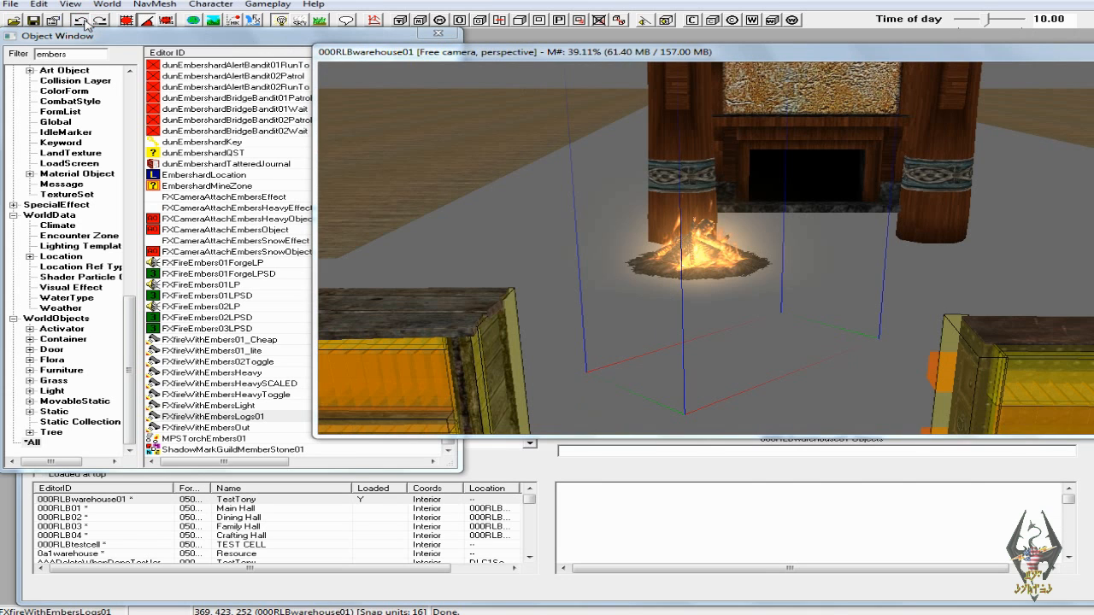
click(706, 271)
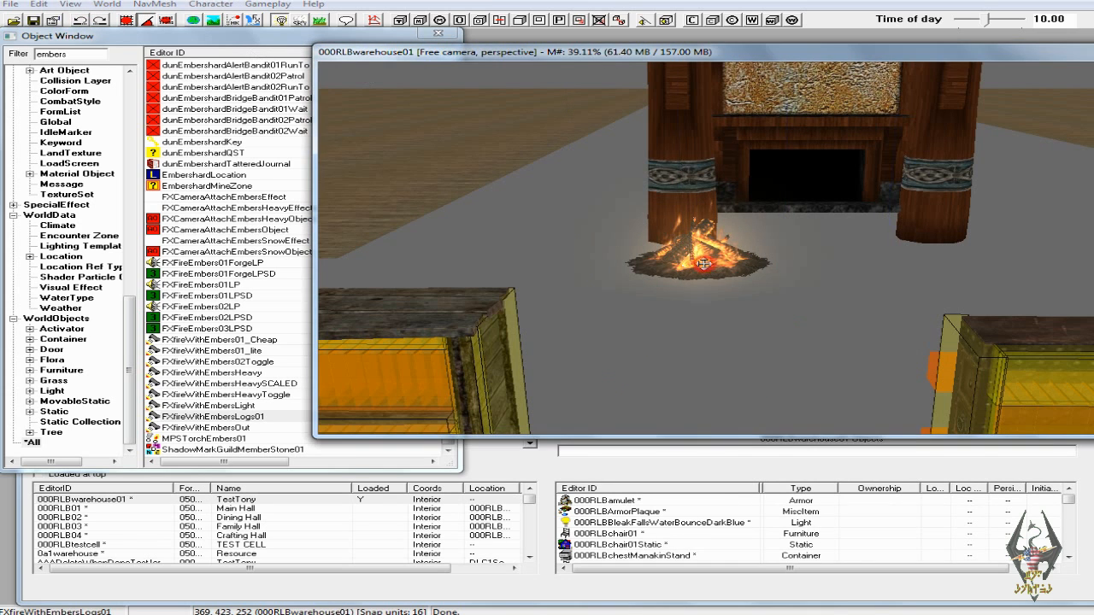
Place a second FXfireWithEmbersLogs01 inside the fireplace opening and rotate it.
shift+middle_drag(704, 264, 697, 281)
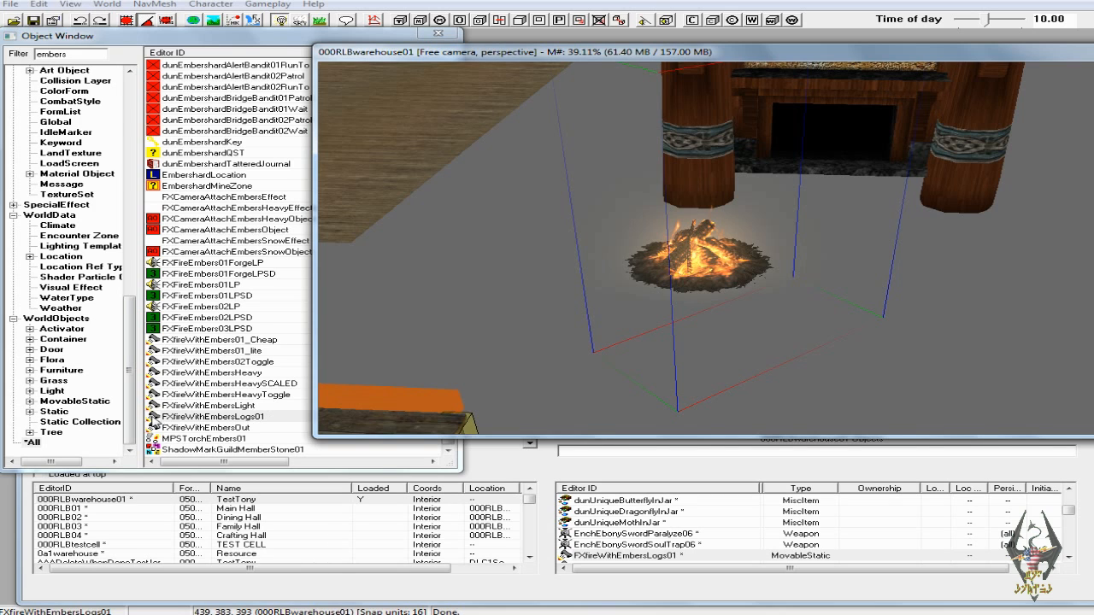
drag(154, 418, 857, 157)
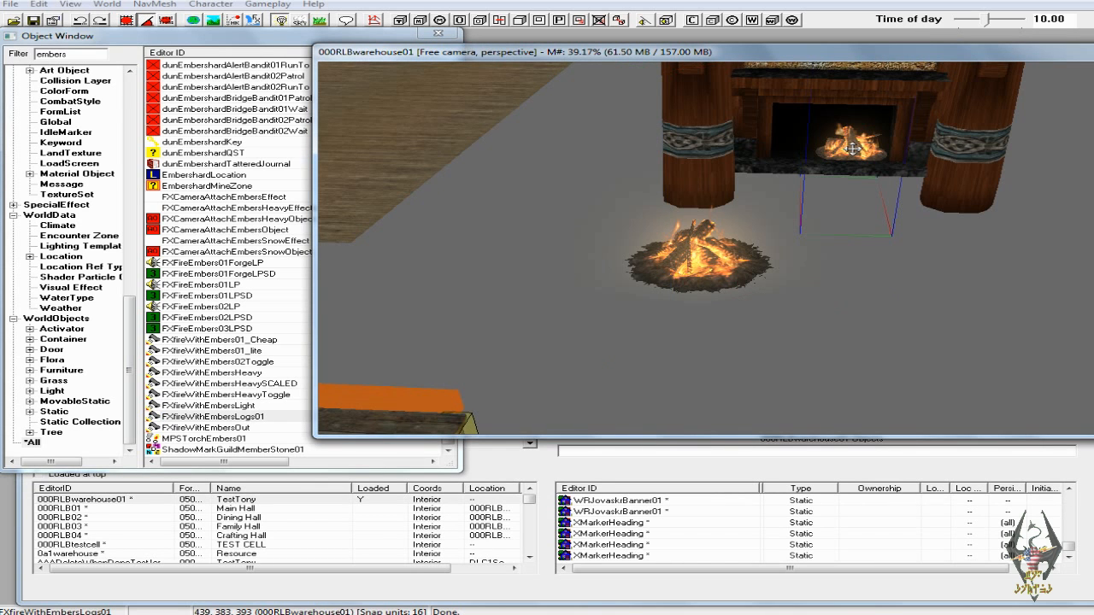
right_drag(853, 149, 872, 149)
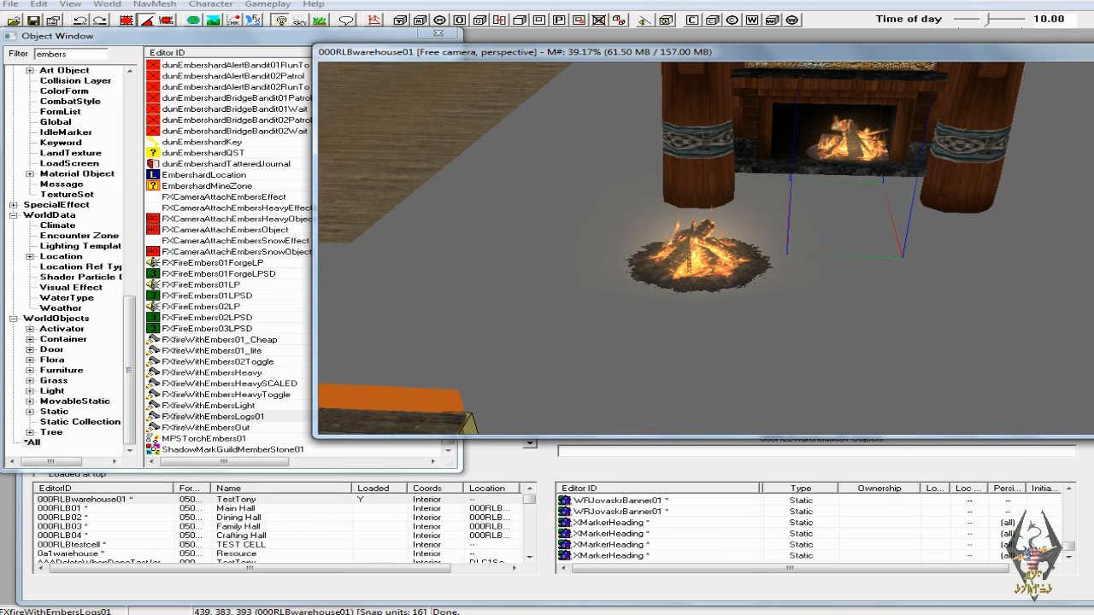
Move the second log fire onto the floor, rotate it further, and return it to the fireplace opening.
drag(853, 134, 949, 255)
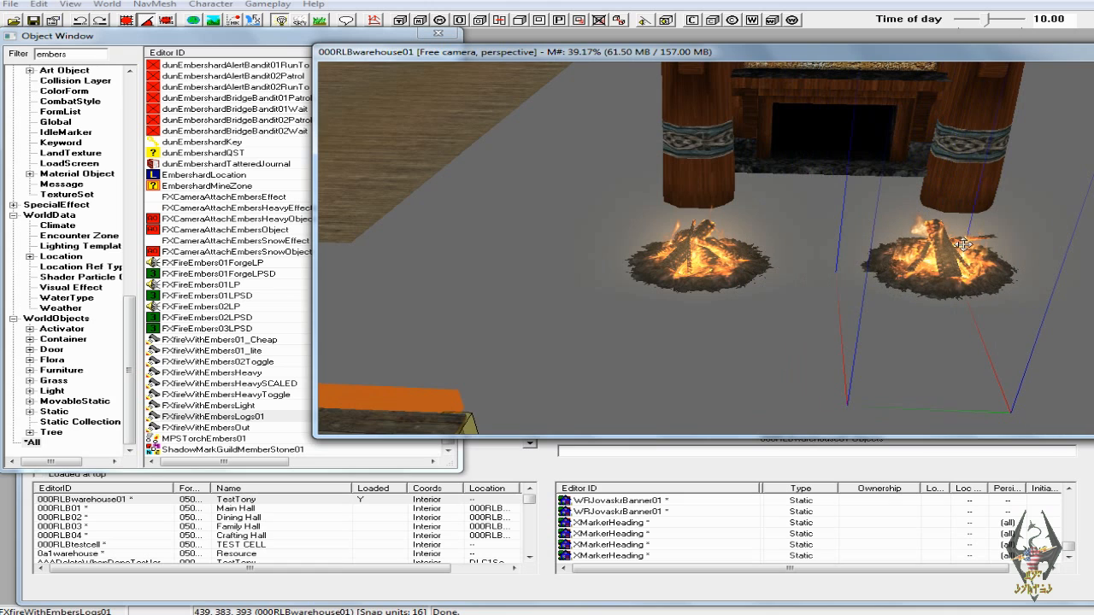
drag(957, 257, 955, 249)
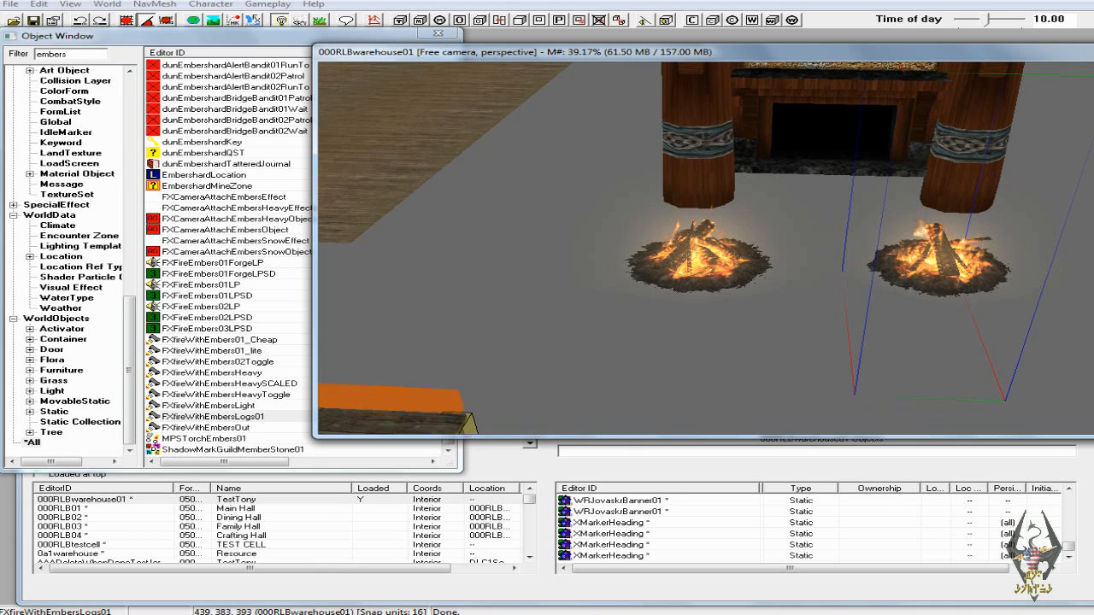
right_drag(943, 254, 1009, 254)
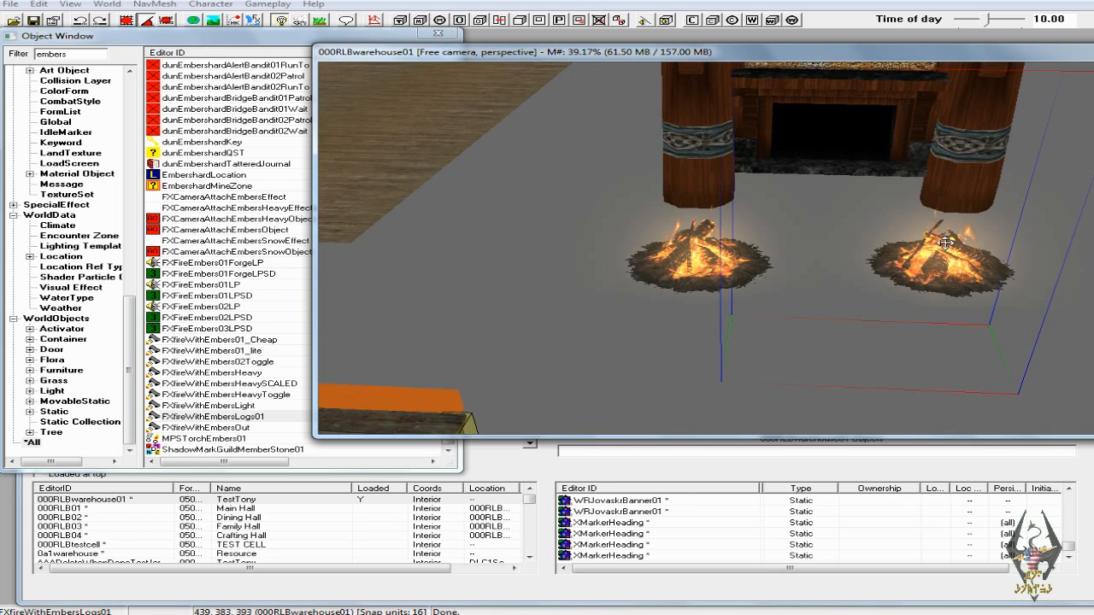
drag(946, 257, 853, 143)
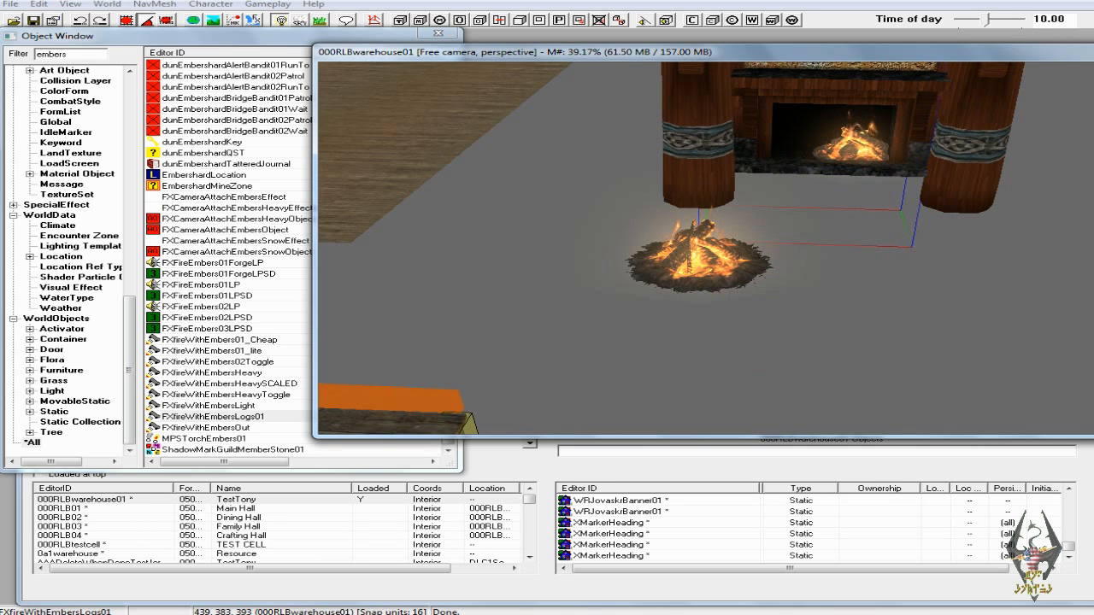
Move the first log fire from the floor into the fireplace, beside the second one.
click(675, 285)
scroll(822, 257, up, 3)
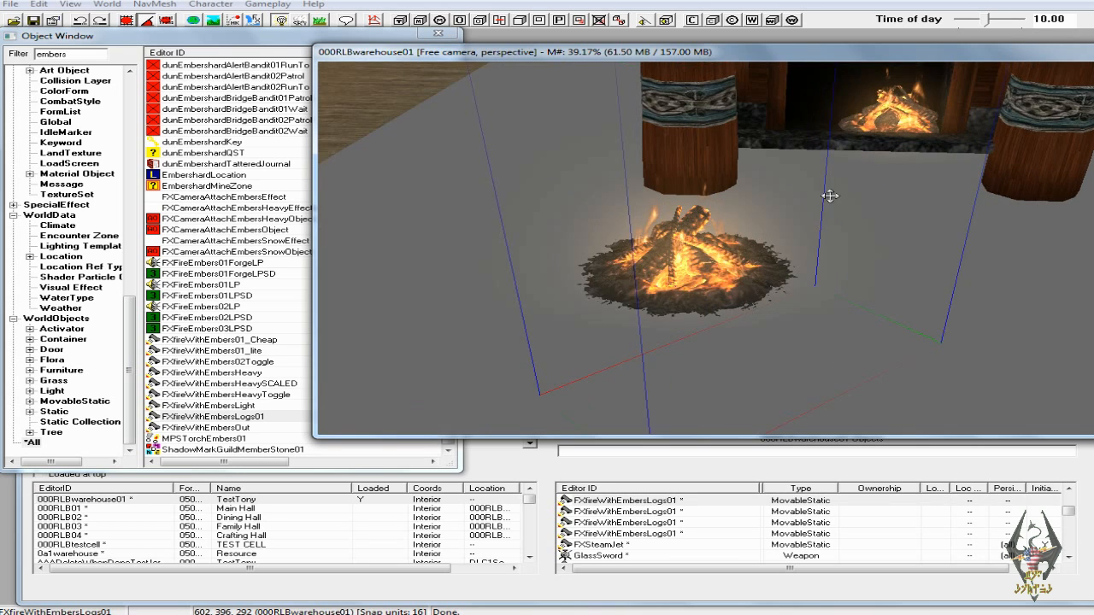
scroll(830, 197, up, 3)
scroll(819, 220, up, 4)
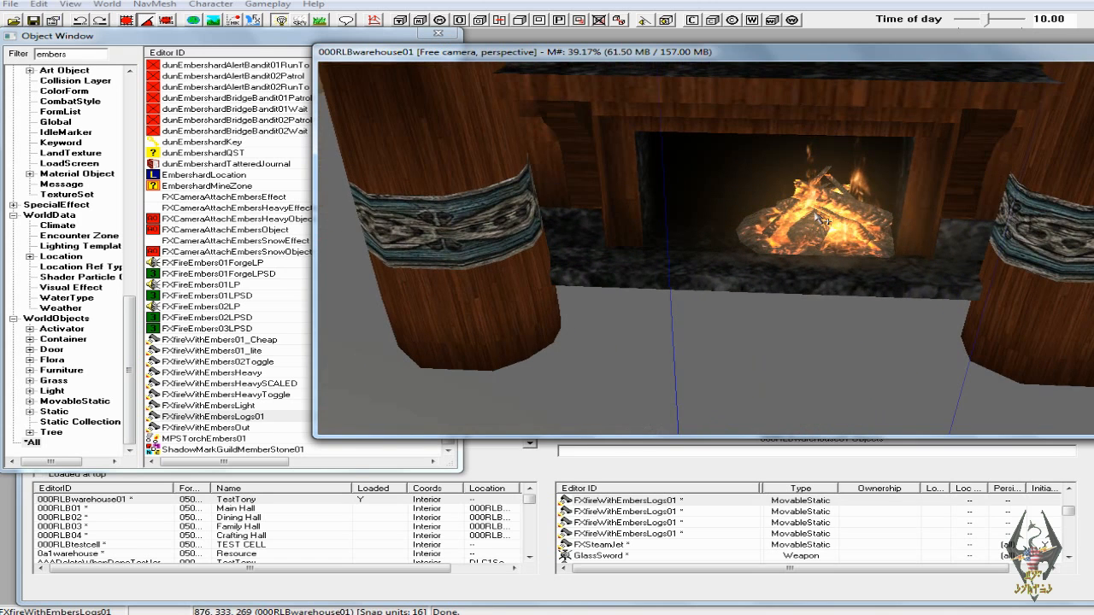
scroll(818, 218, up, 2)
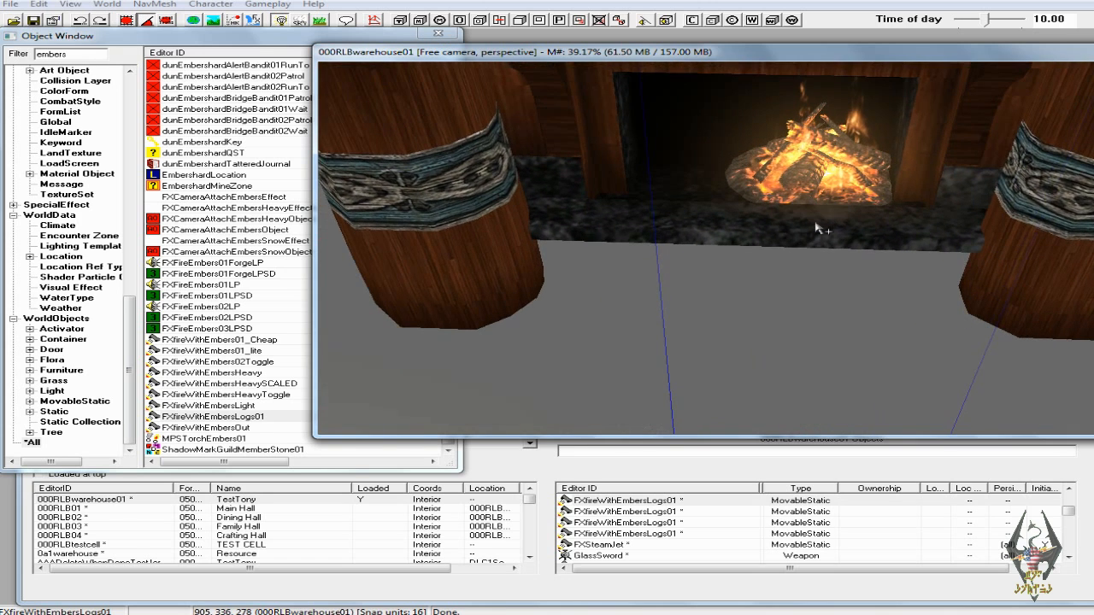
scroll(819, 227, down, 5)
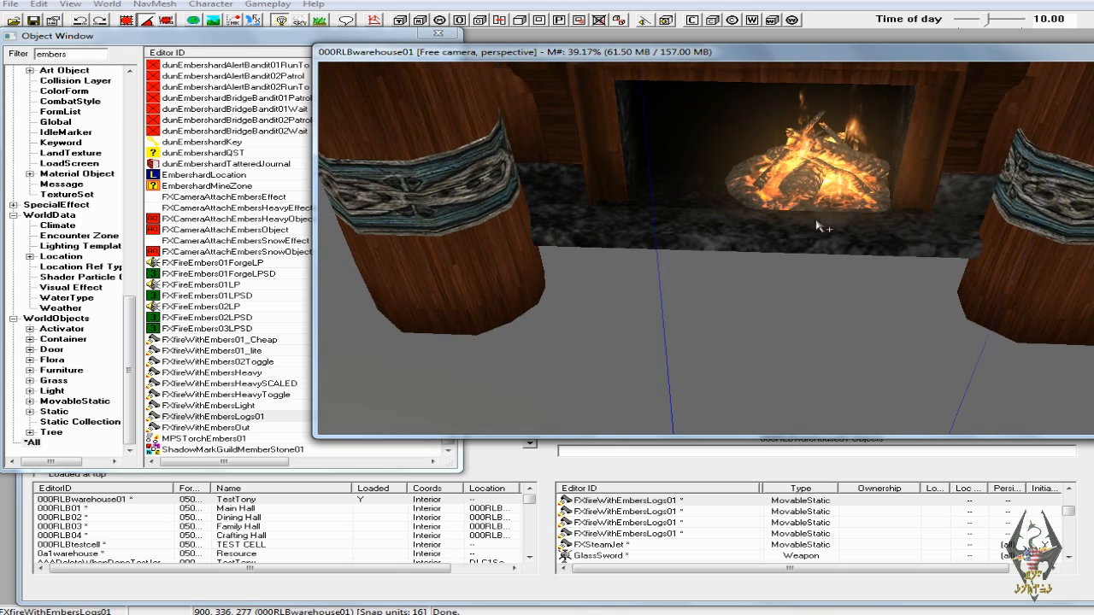
drag(623, 328, 760, 203)
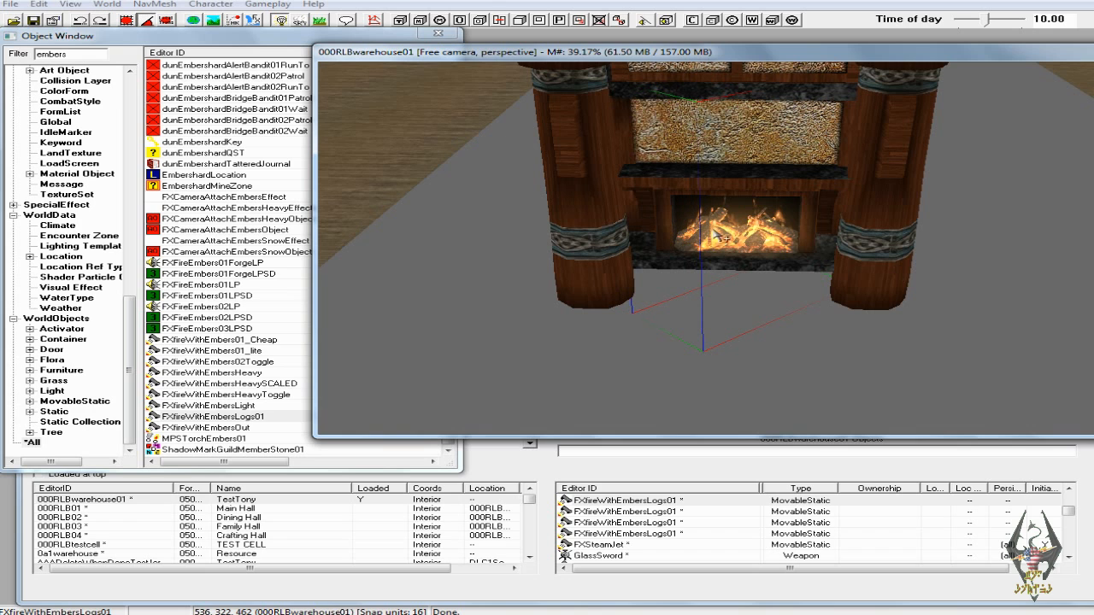
Examine the paired log fires in the fireplace up close and from a distance, with nothing selected.
scroll(720, 240, up, 6)
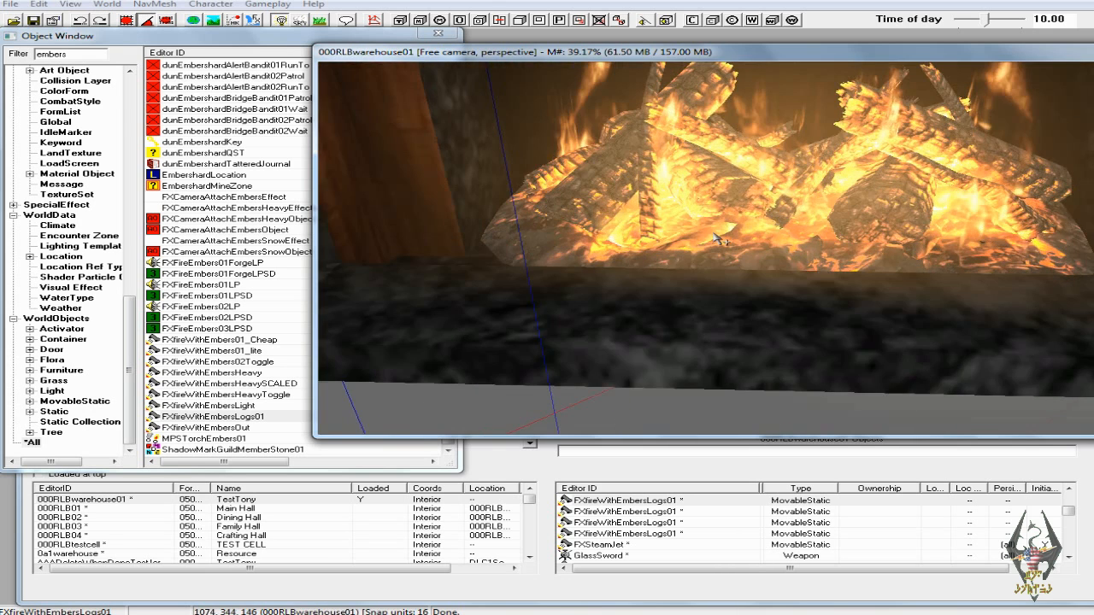
scroll(721, 239, down, 4)
shift+middle_drag(721, 240, 742, 228)
scroll(762, 229, down, 4)
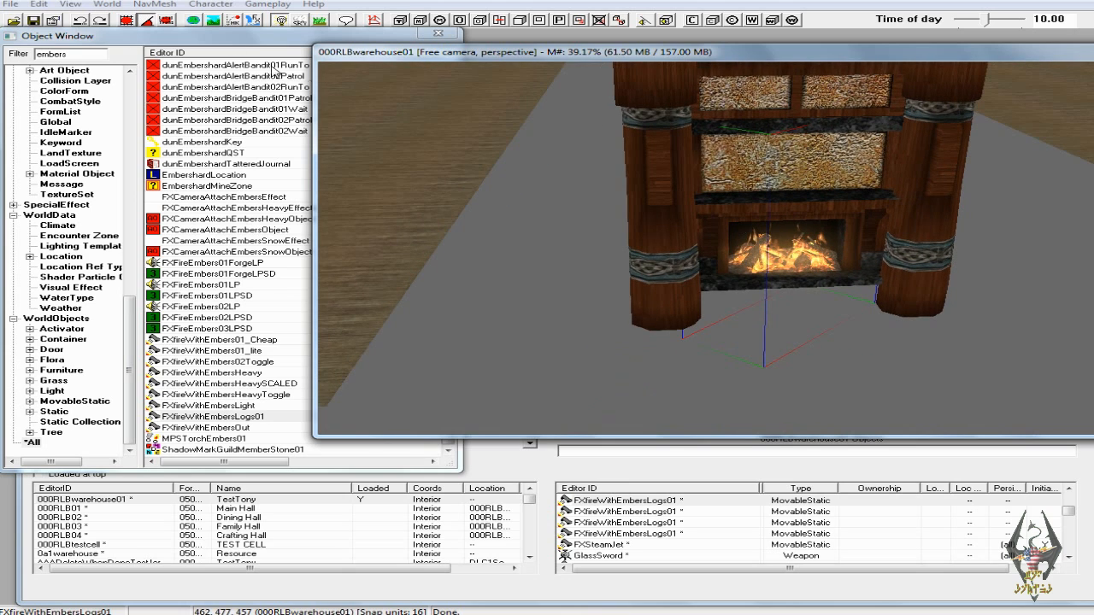
click(256, 22)
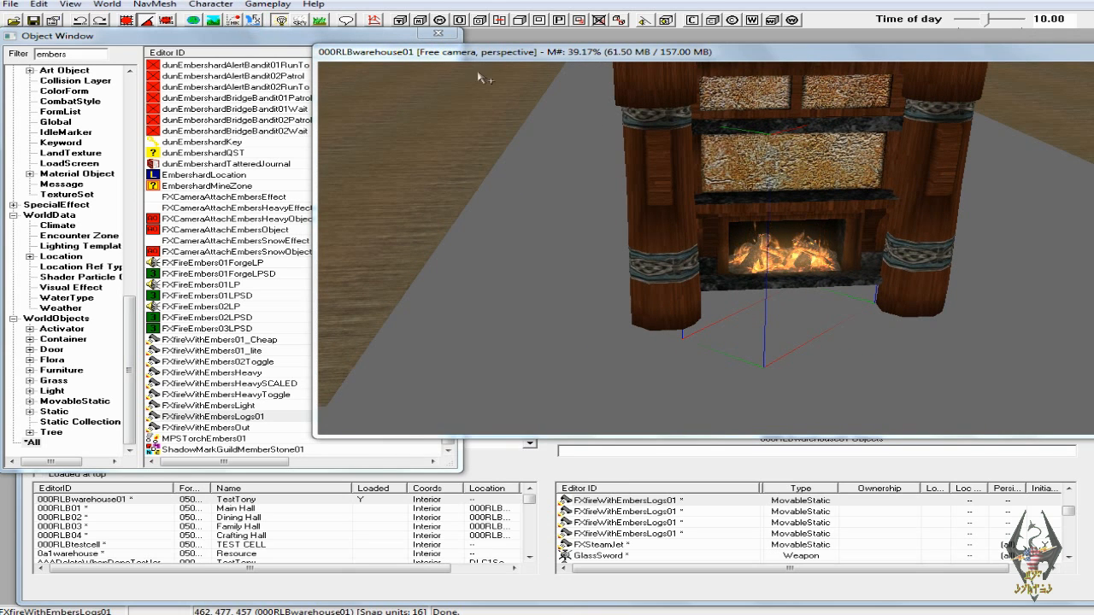
shift+middle_drag(530, 143, 528, 163)
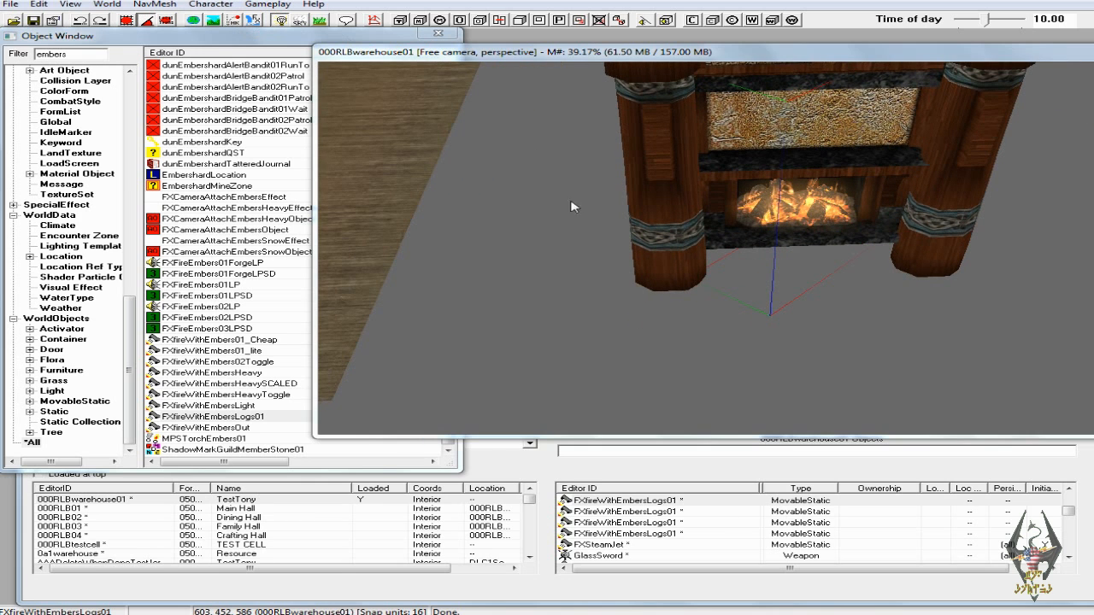
click(515, 227)
scroll(520, 225, down, 2)
mouse_move(530, 214)
shift+middle_down()
mouse_move(527, 269)
mouse_move(530, 215)
shift+middle_up()
scroll(523, 216, up, 5)
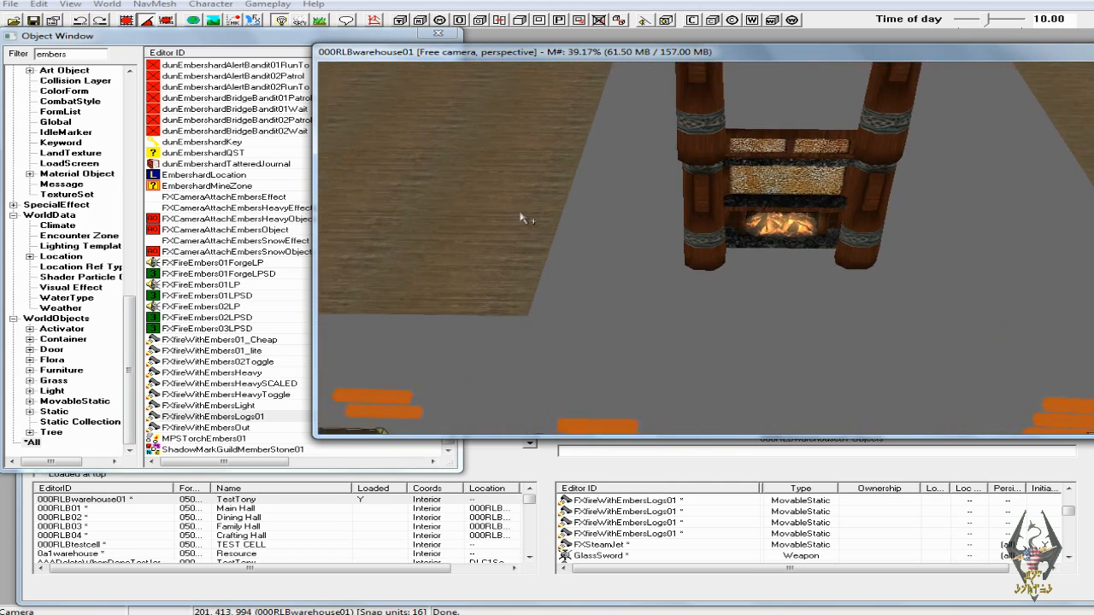
mouse_move(520, 206)
shift+middle_down()
mouse_move(532, 205)
mouse_move(523, 207)
shift+middle_up()
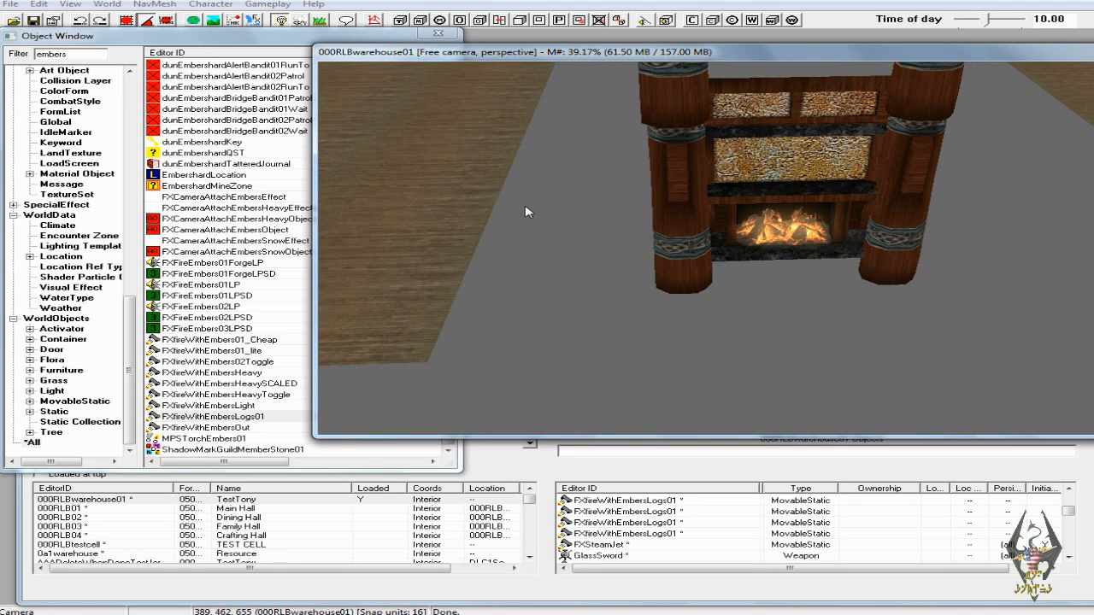
Filter all objects by "fireplace" and look through the list for a suitable fireplace light.
click(85, 422)
drag(70, 54, 25, 58)
text(fireplace)
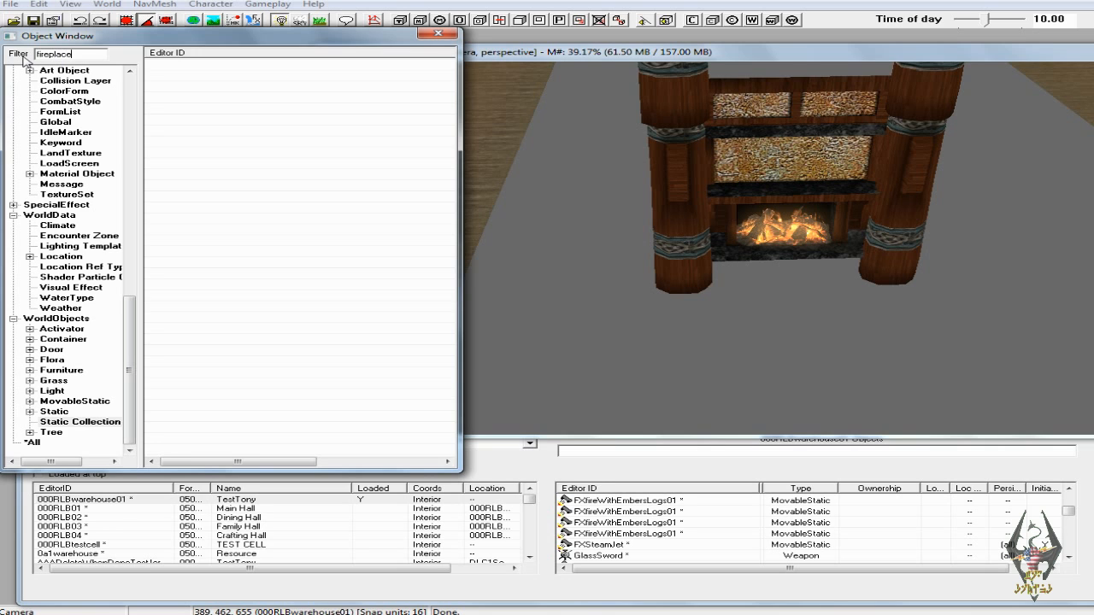
click(33, 443)
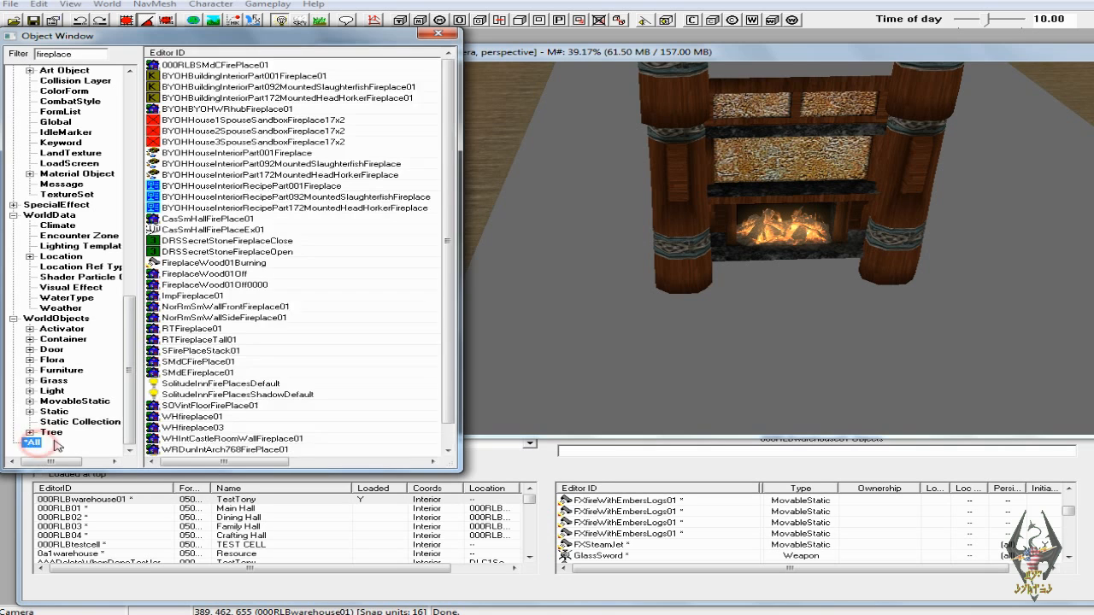
click(232, 383)
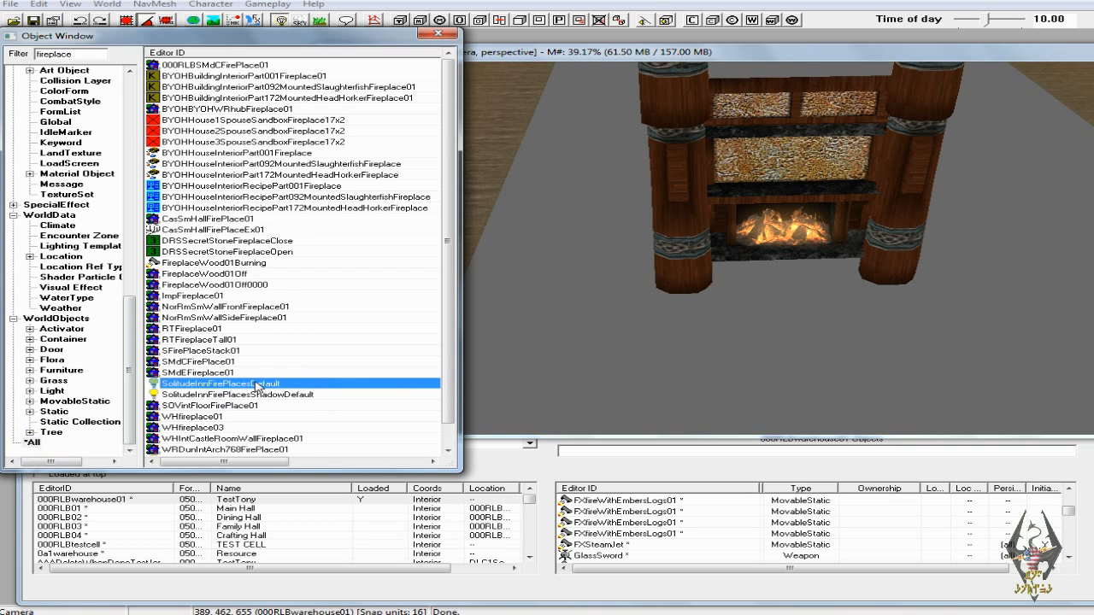
scroll(274, 380, down, 1)
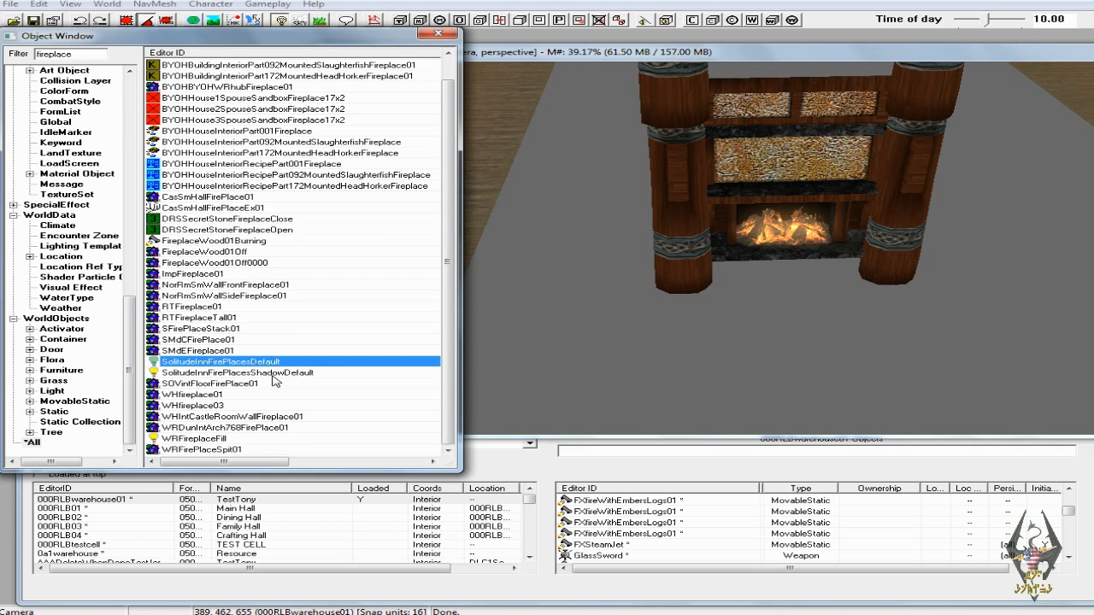
scroll(274, 380, up, 1)
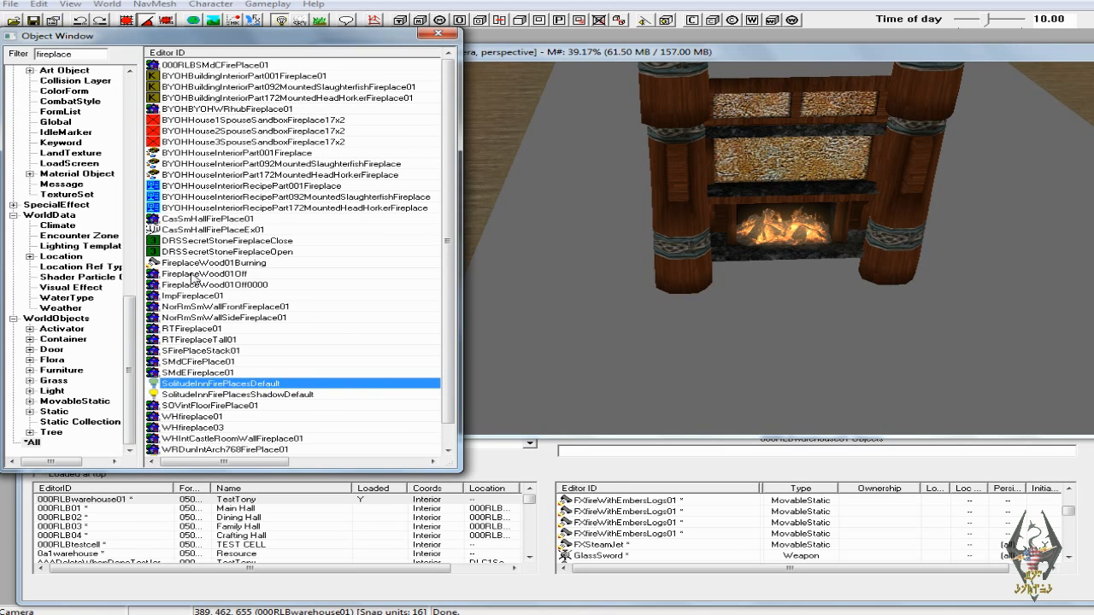
mouse_move(136, 330)
mouse_down()
mouse_move(133, 241)
mouse_move(132, 336)
mouse_up()
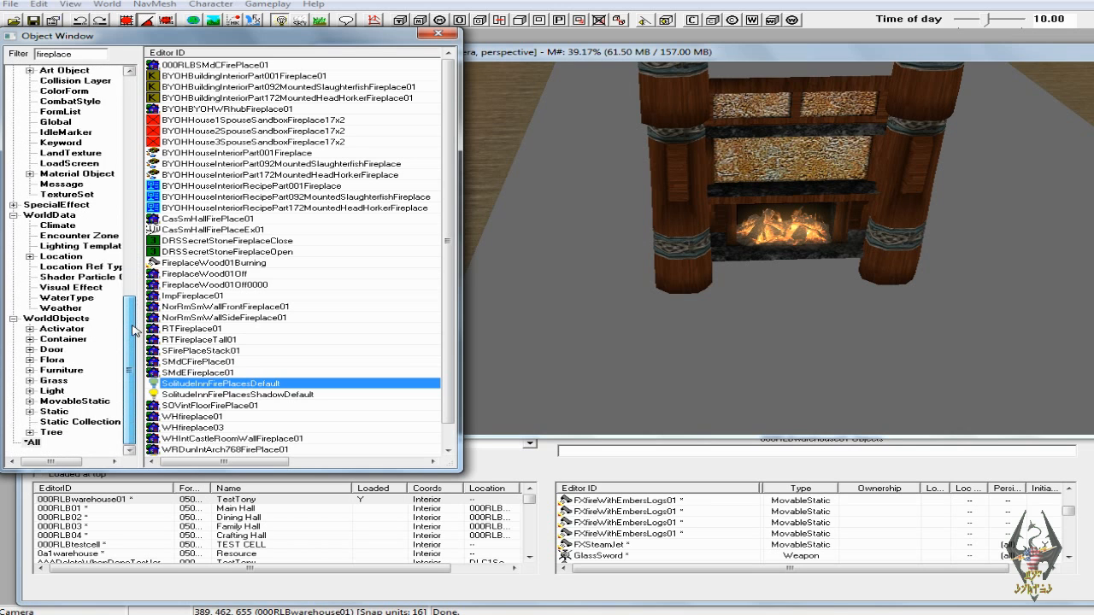
Filter the Light objects by "HH" and place HHIntLightFireLG at the base of the fireplace's left pillar.
click(60, 391)
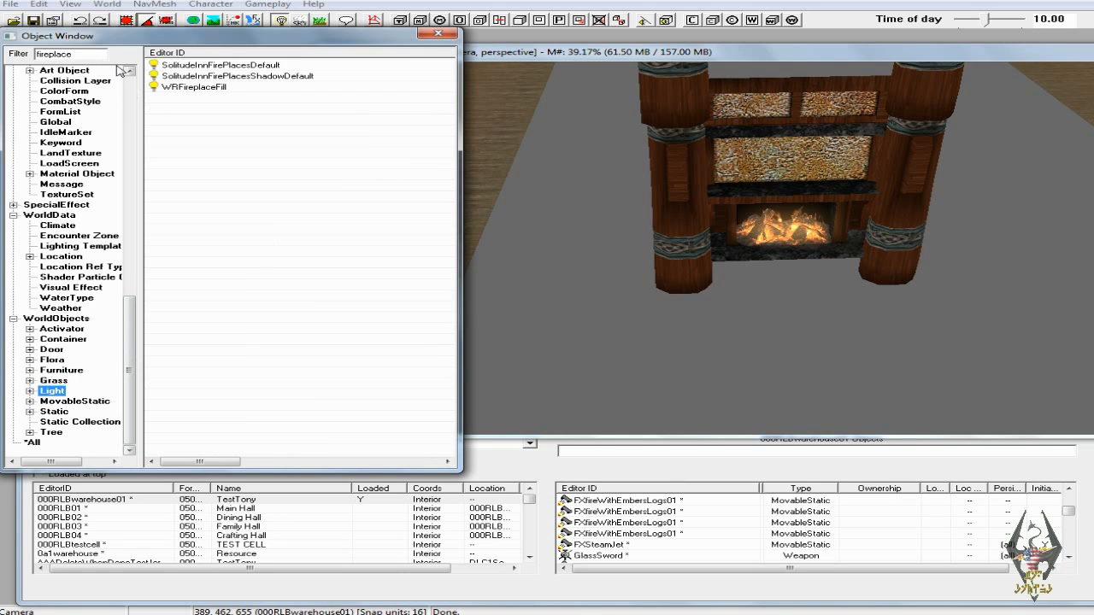
double_click(78, 54)
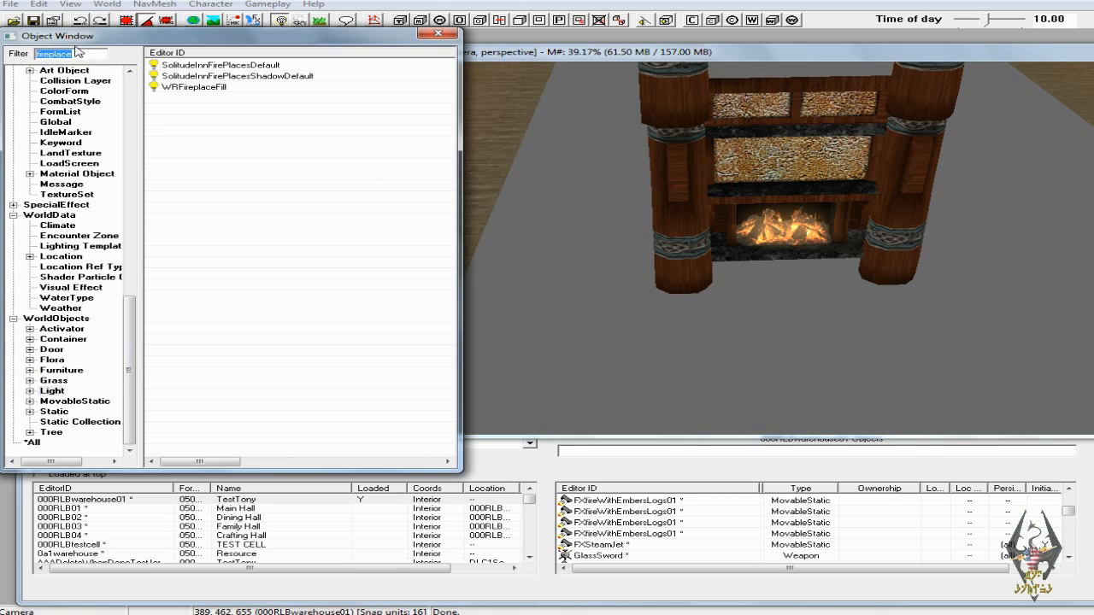
text(HH)
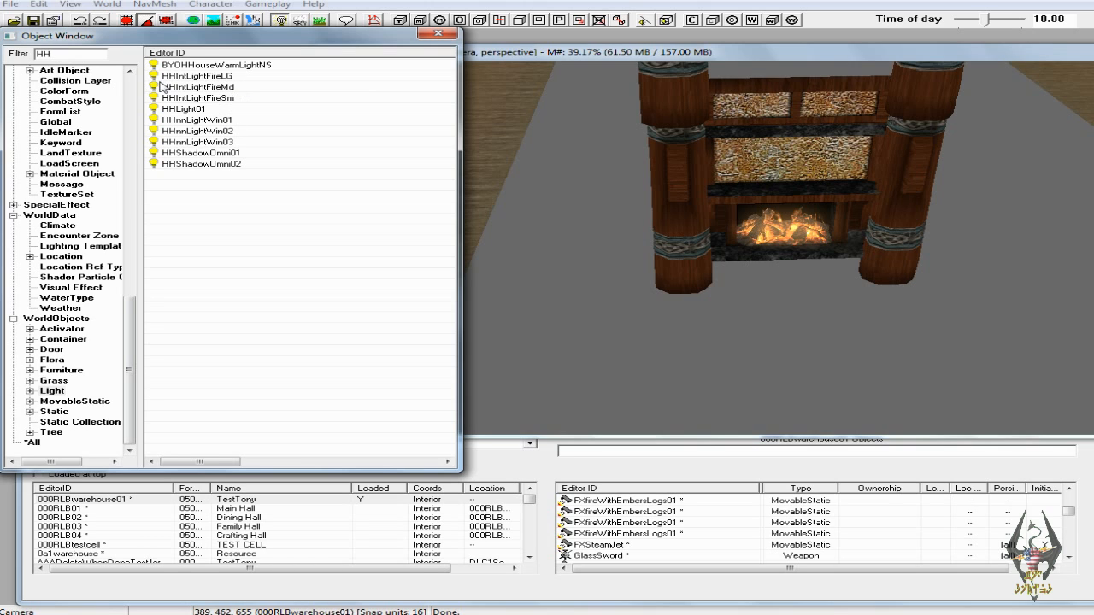
drag(156, 77, 805, 267)
drag(714, 279, 665, 269)
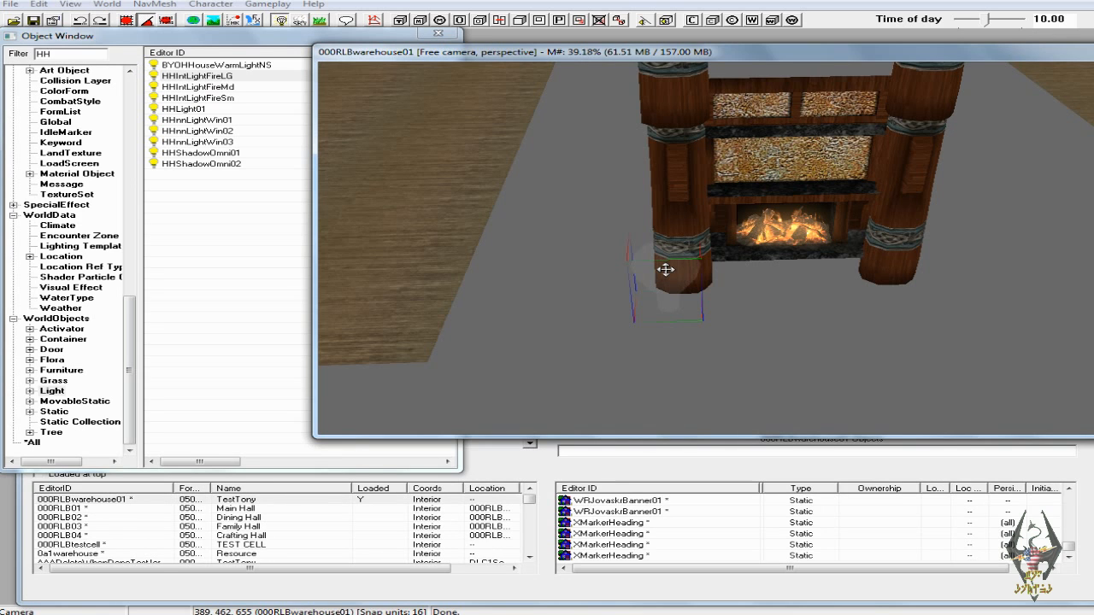
Preview the fireplace under the cell's own lighting and return to the bright default lighting.
key(a)
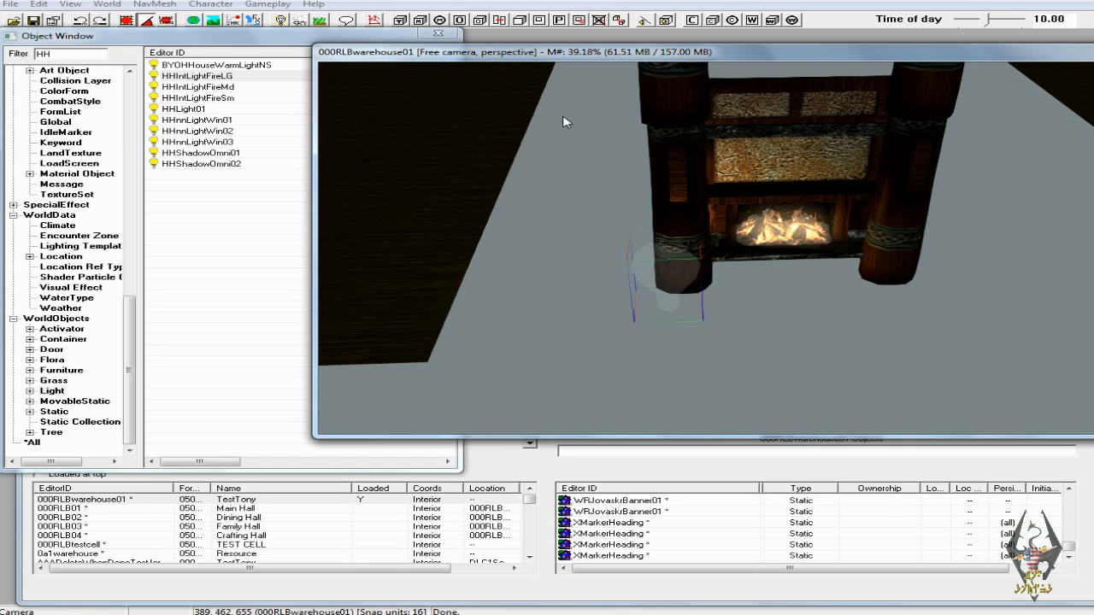
click(258, 20)
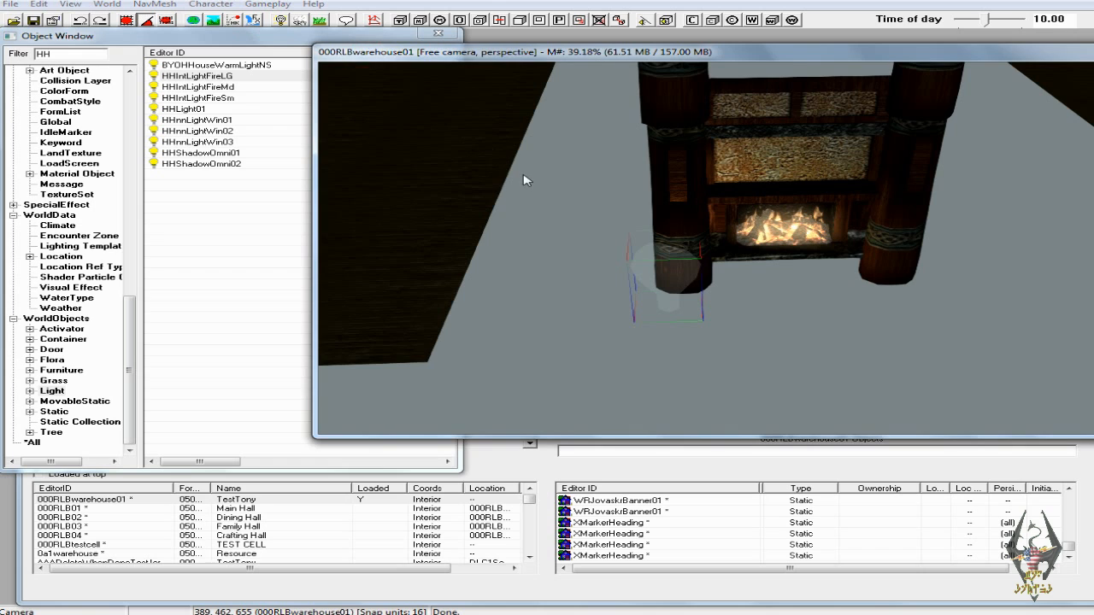
key(a)
Move the HHIntLightFireLG light to the middle of the fireplace opening and raise it over the logs.
drag(654, 270, 783, 279)
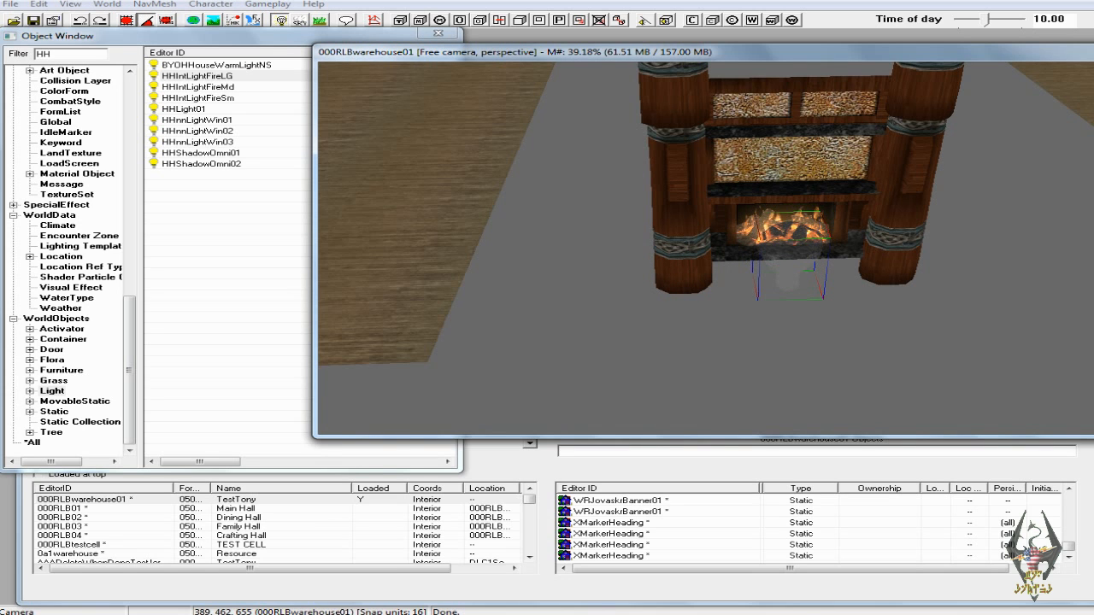
shift+middle_drag(792, 255, 797, 226)
key(z)
drag(788, 263, 788, 241)
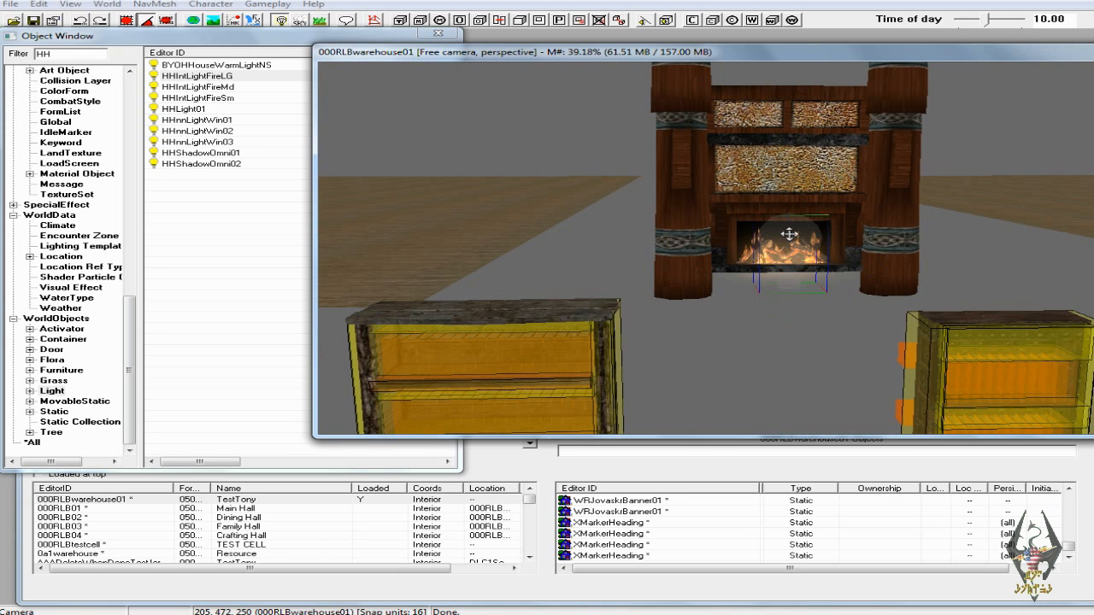
shift+middle_drag(789, 239, 789, 262)
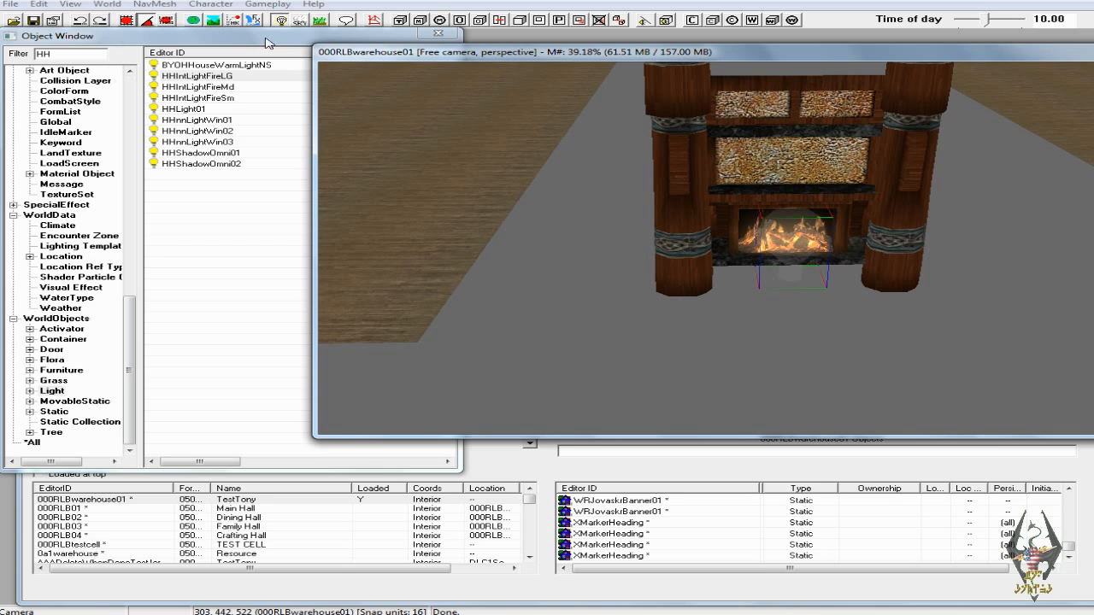
Switch the cell view to its own lighting to check the fire light's glow in the opening.
click(361, 53)
key(a)
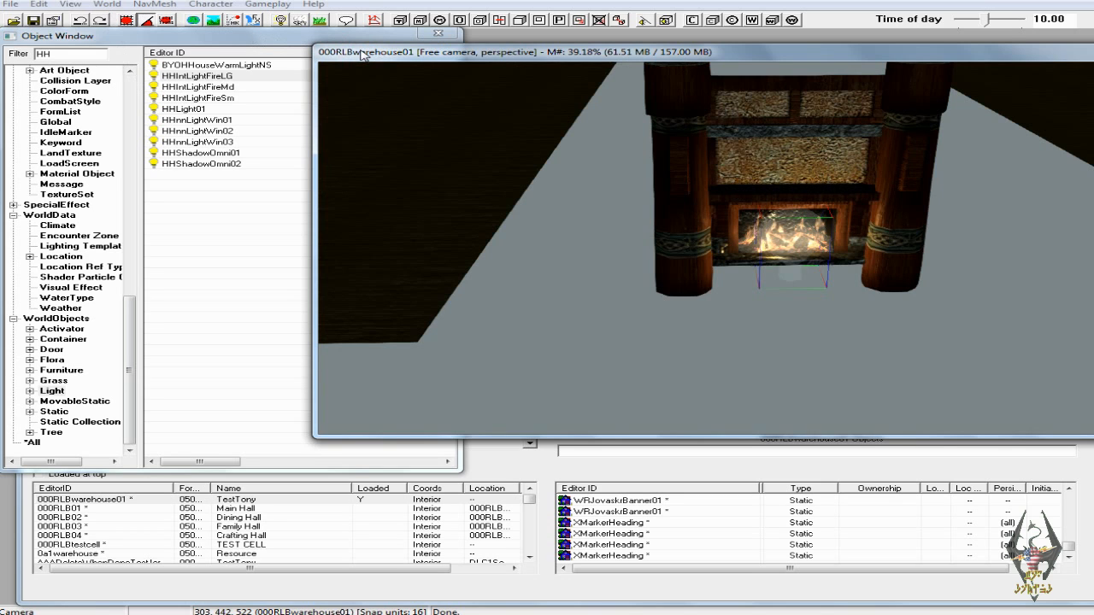
click(256, 23)
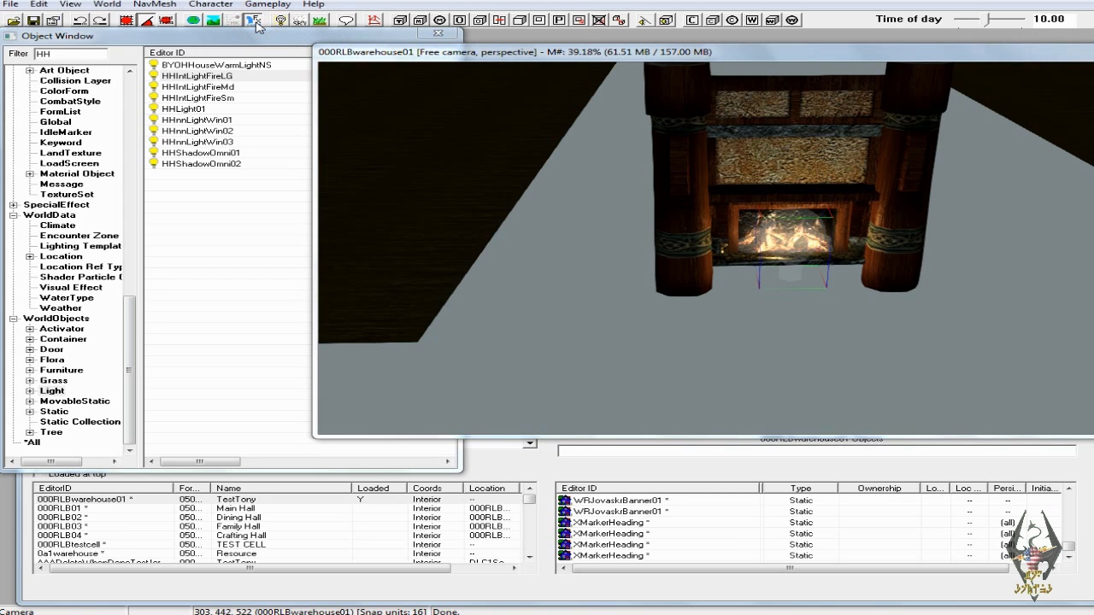
Return the 000RLBwarehouse01 cell view to the bright default lighting.
click(256, 23)
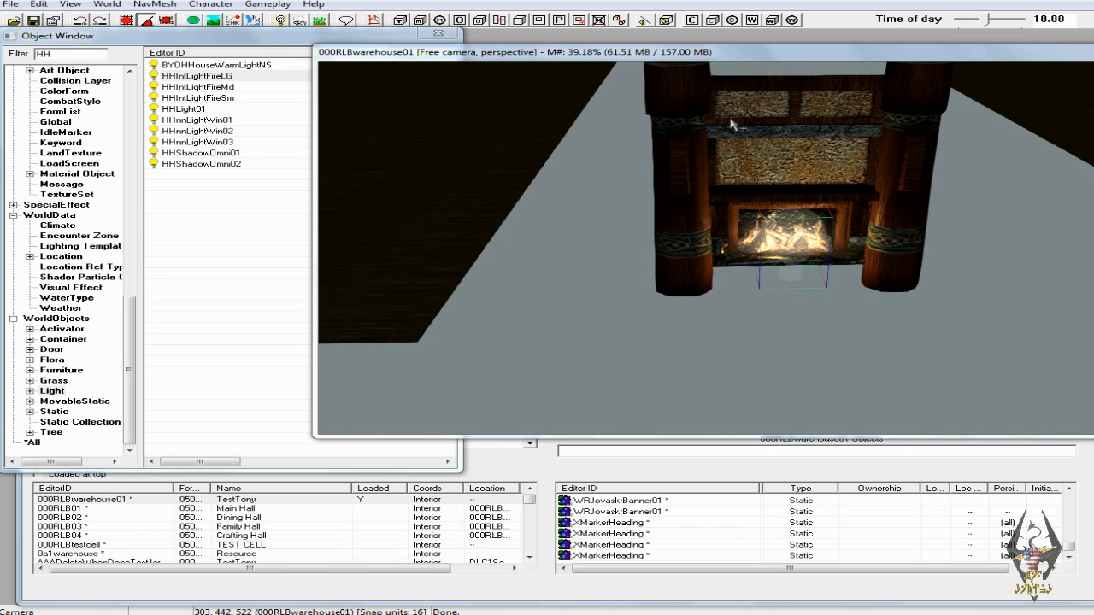
click(682, 53)
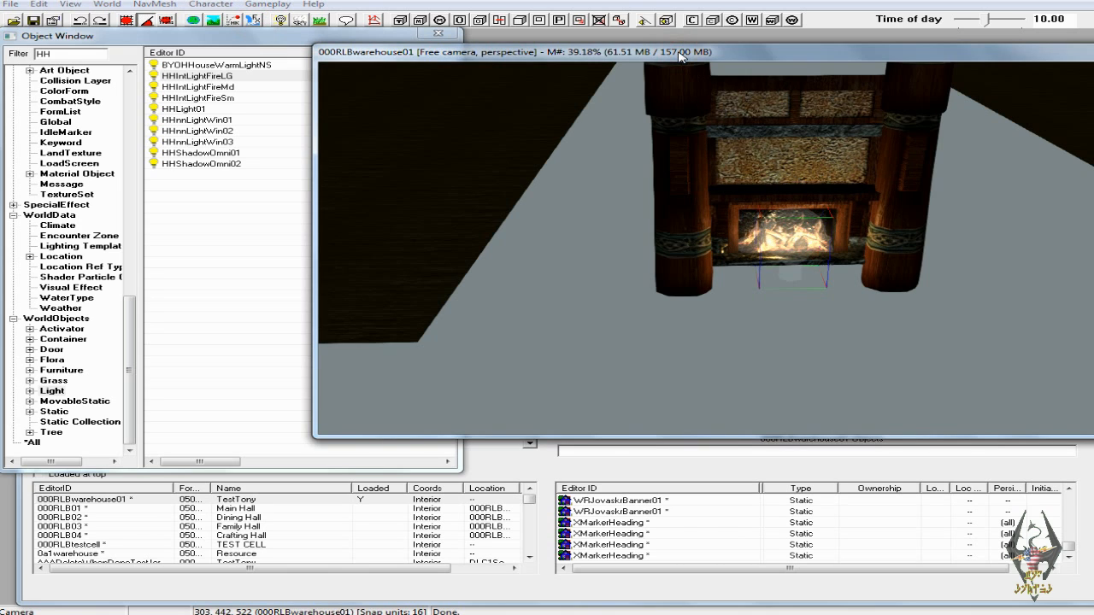
key(a)
Select the whole fireplace assembly with its pillars, log fires and HHIntLightFireLG light, and copy it.
shift+middle_drag(708, 82, 705, 154)
scroll(703, 141, down, 5)
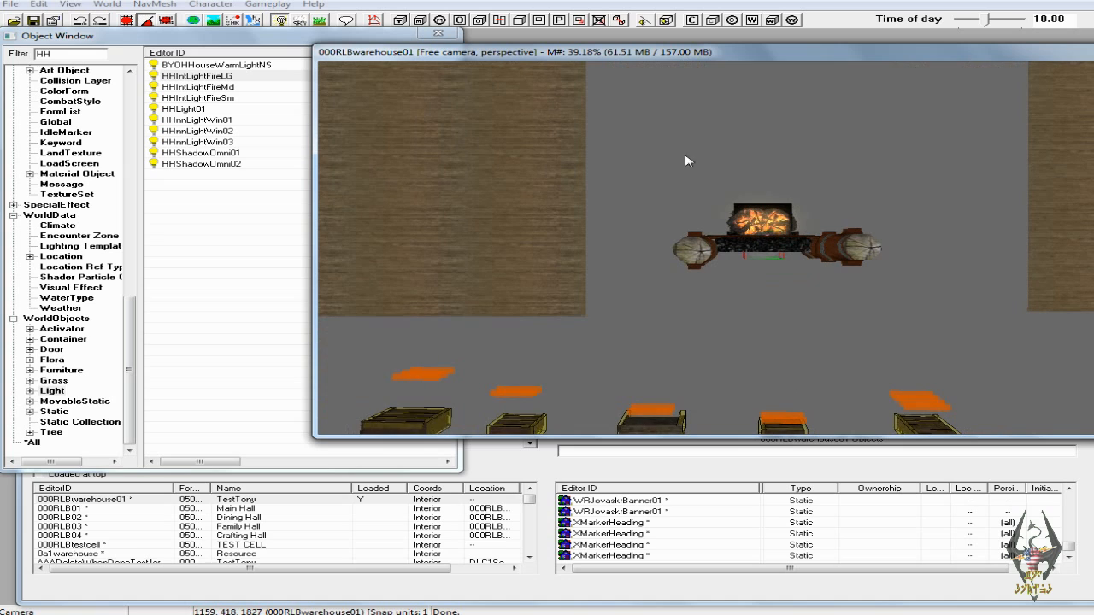
drag(621, 159, 919, 330)
shift+middle_drag(919, 330, 916, 275)
right_click(760, 218)
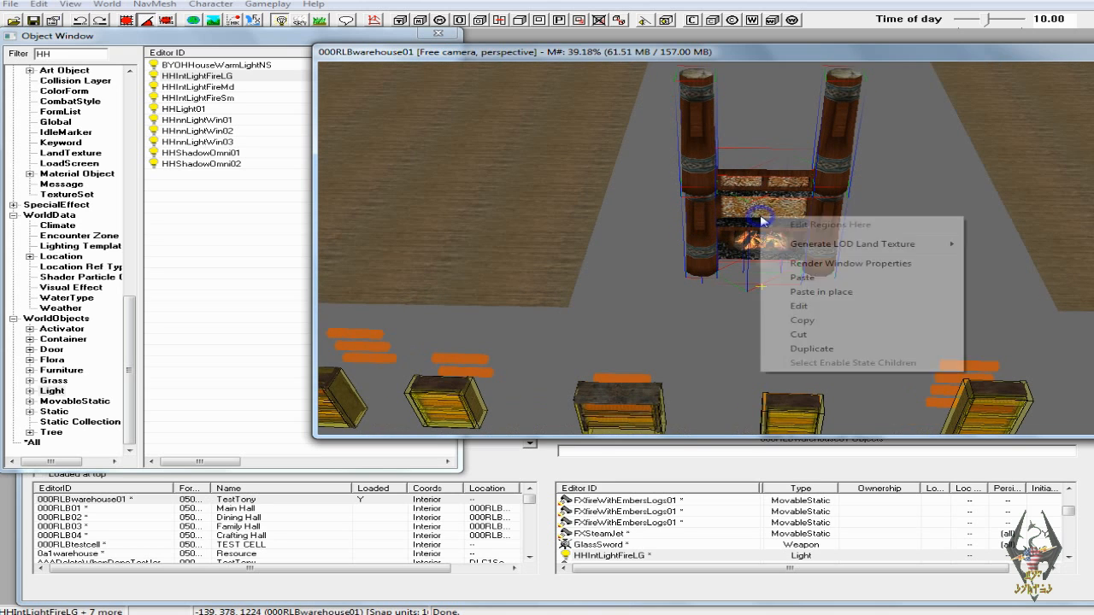
click(804, 321)
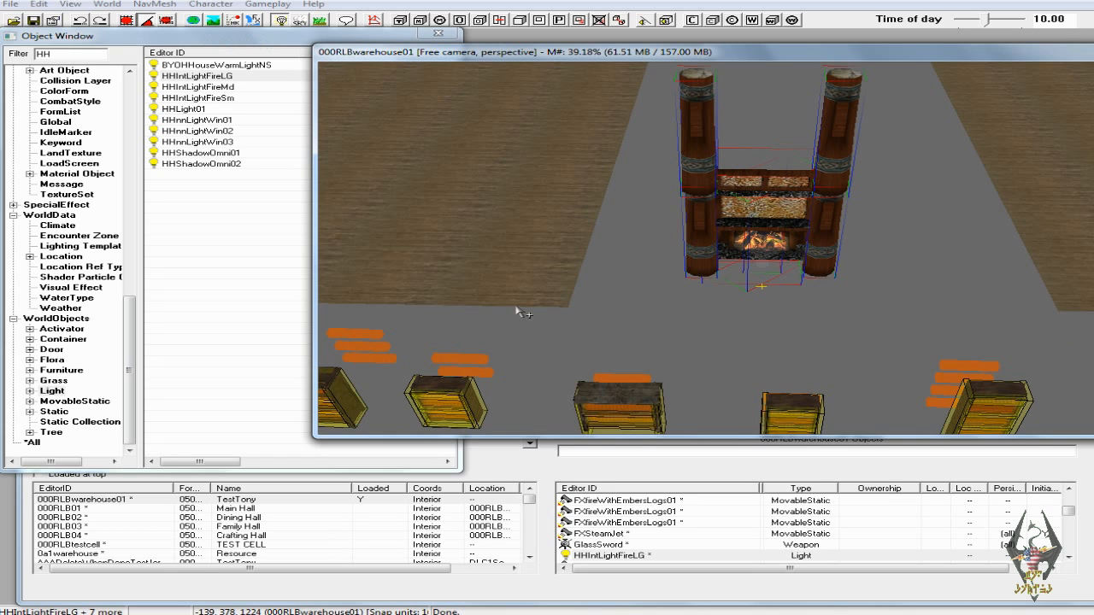
Load the Main Hall interior cell 000RLB01.
click(222, 509)
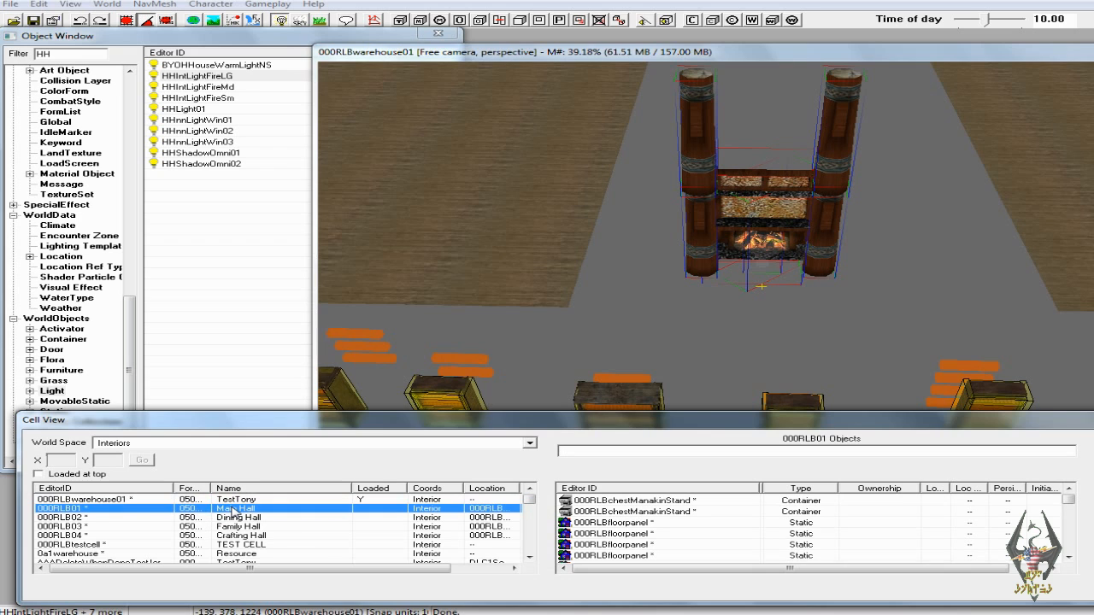
double_click(233, 510)
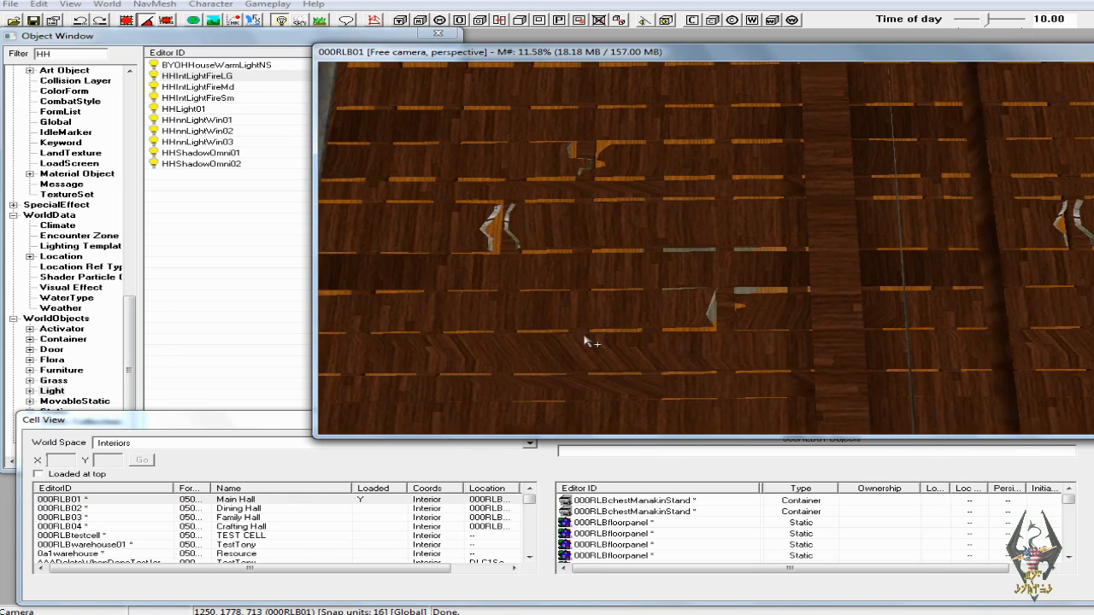
Delete the 000RLBWRIntWallStr01WinA window wall section beside the torch pillar to open a gap for the fireplace.
middle_drag(586, 340, 586, 316)
scroll(587, 309, down, 2)
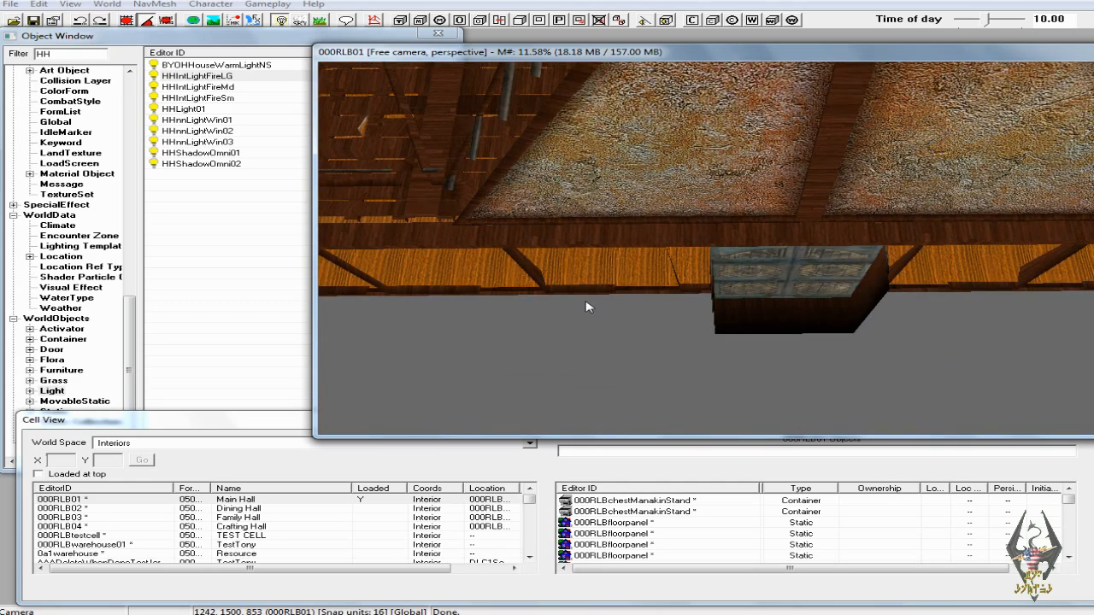
middle_drag(607, 259, 610, 223)
scroll(610, 223, up, 8)
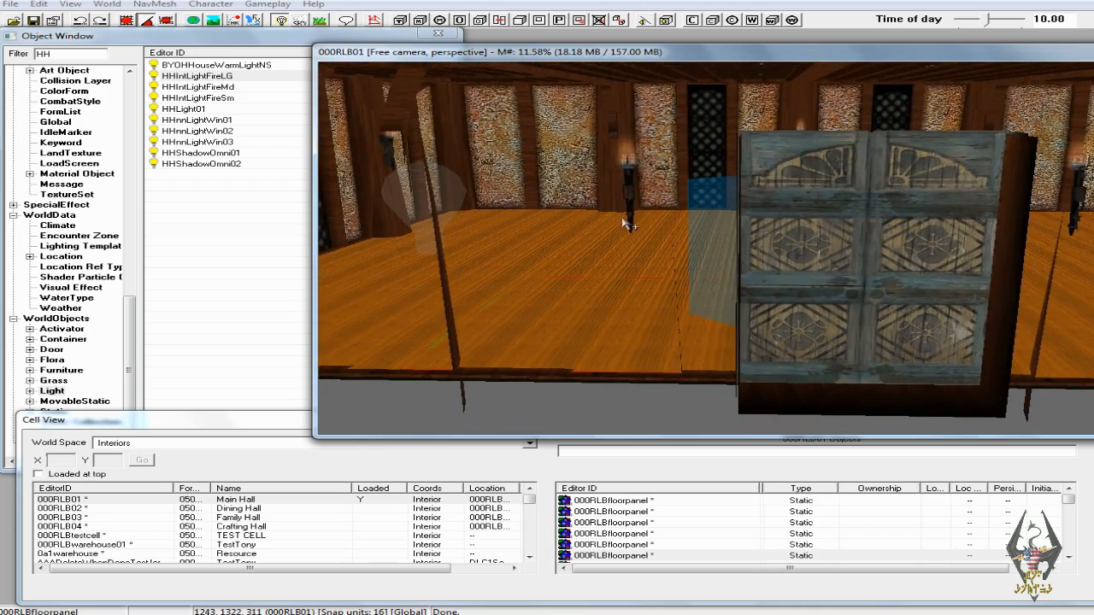
scroll(629, 224, down, 5)
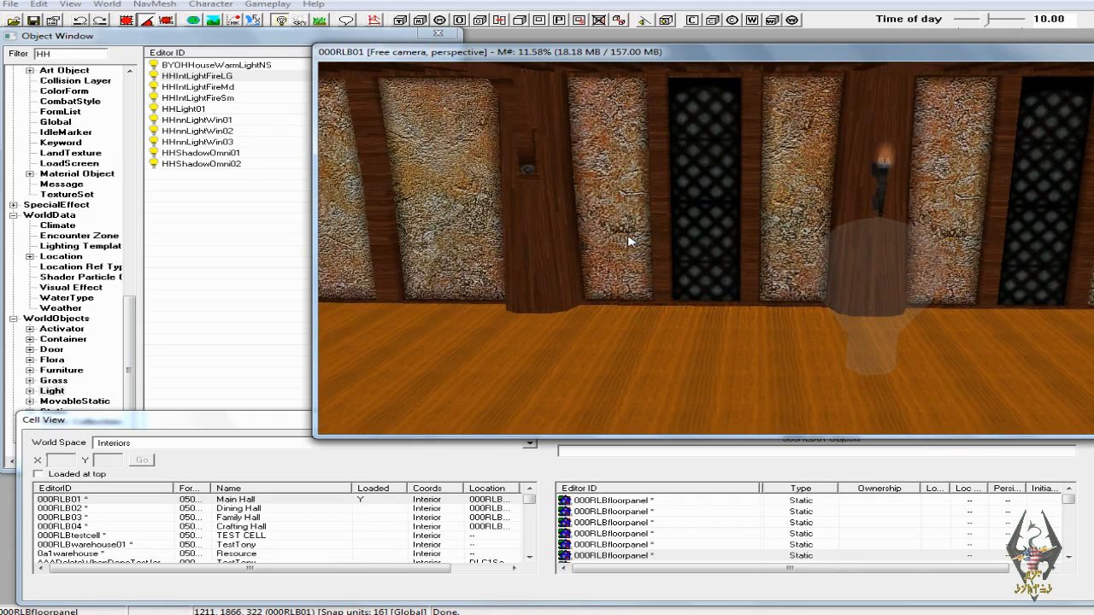
scroll(629, 242, down, 4)
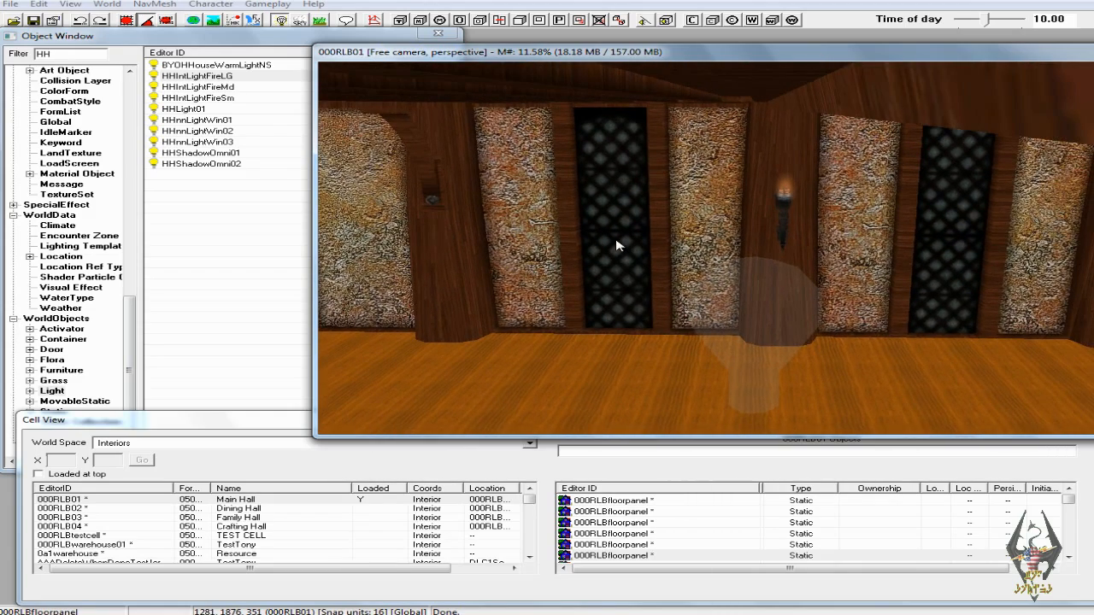
scroll(619, 245, down, 3)
click(649, 239)
mouse_move(653, 238)
shift+middle_down()
mouse_move(646, 258)
mouse_move(650, 244)
shift+middle_up()
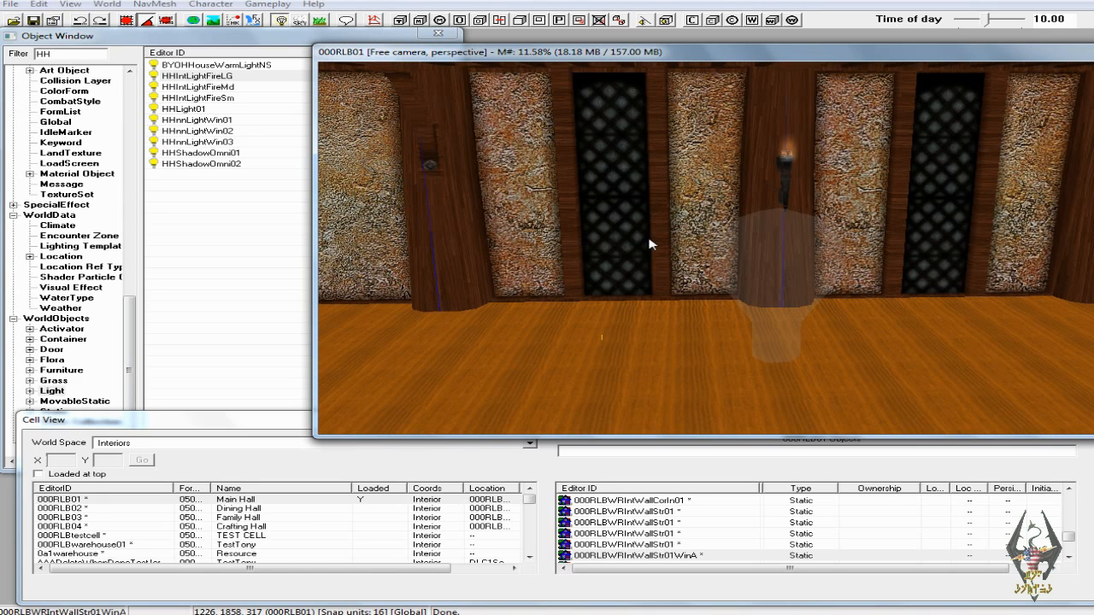
key(Delete)
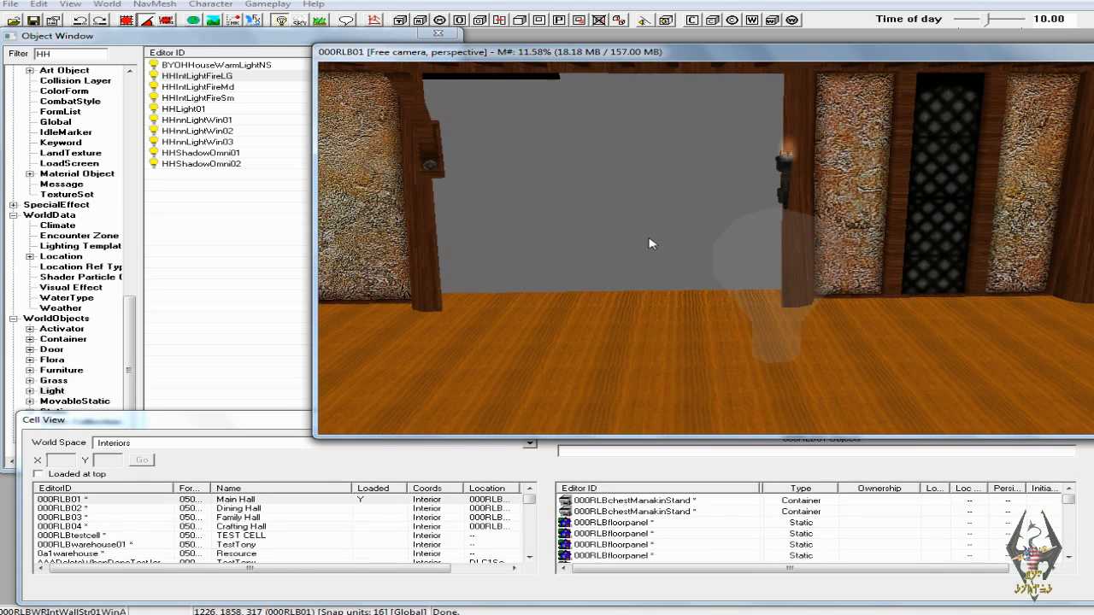
Delete the Alikr_OrangeFlicker light and the TorchPermanent01 torch beside the wall gap.
click(747, 262)
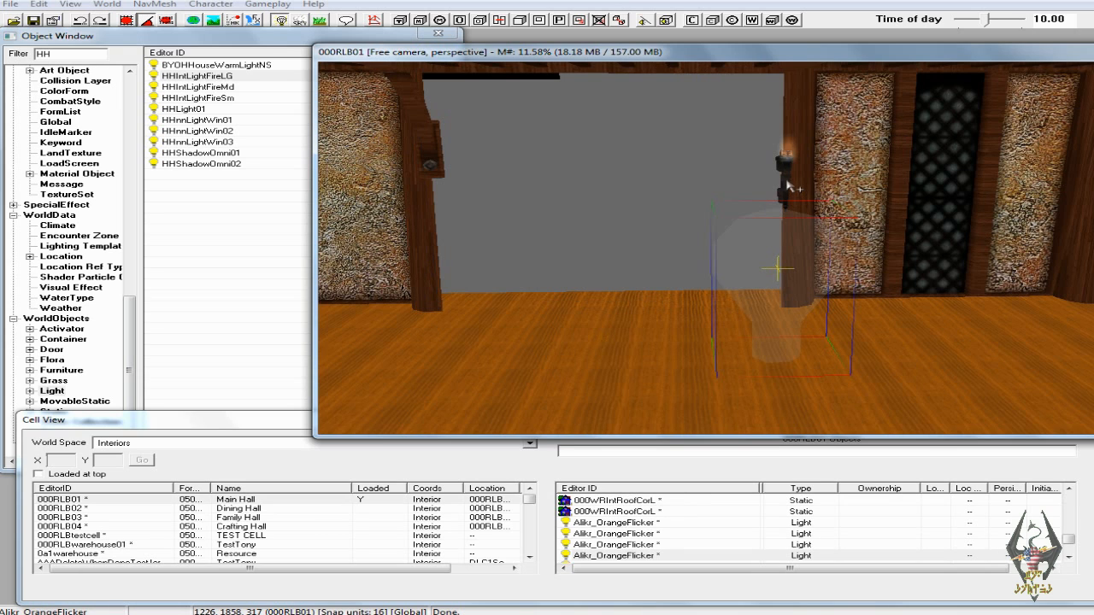
click(787, 181)
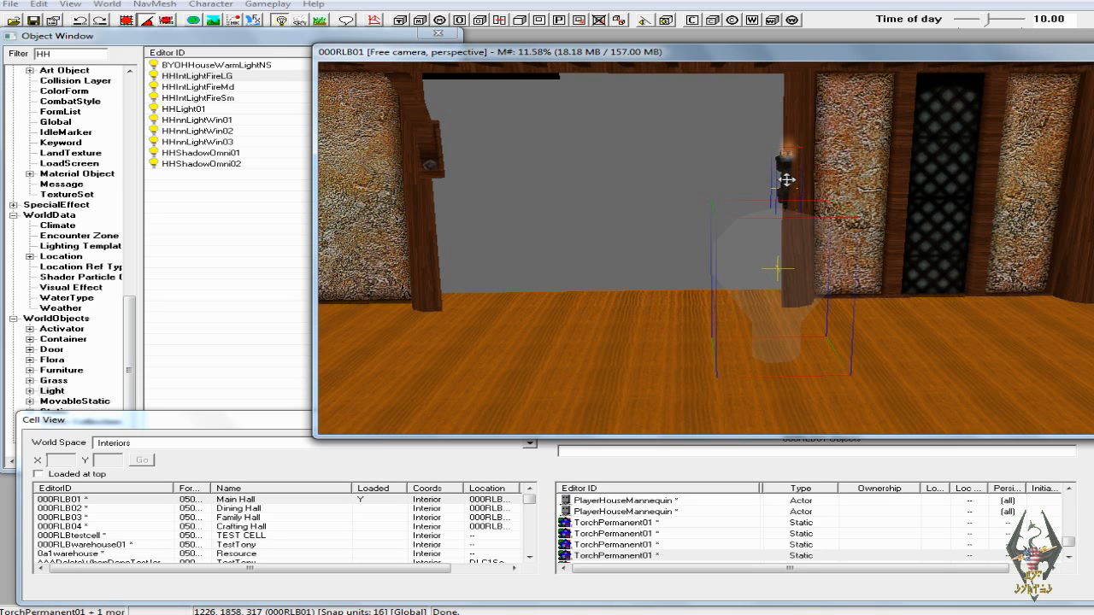
key(Delete)
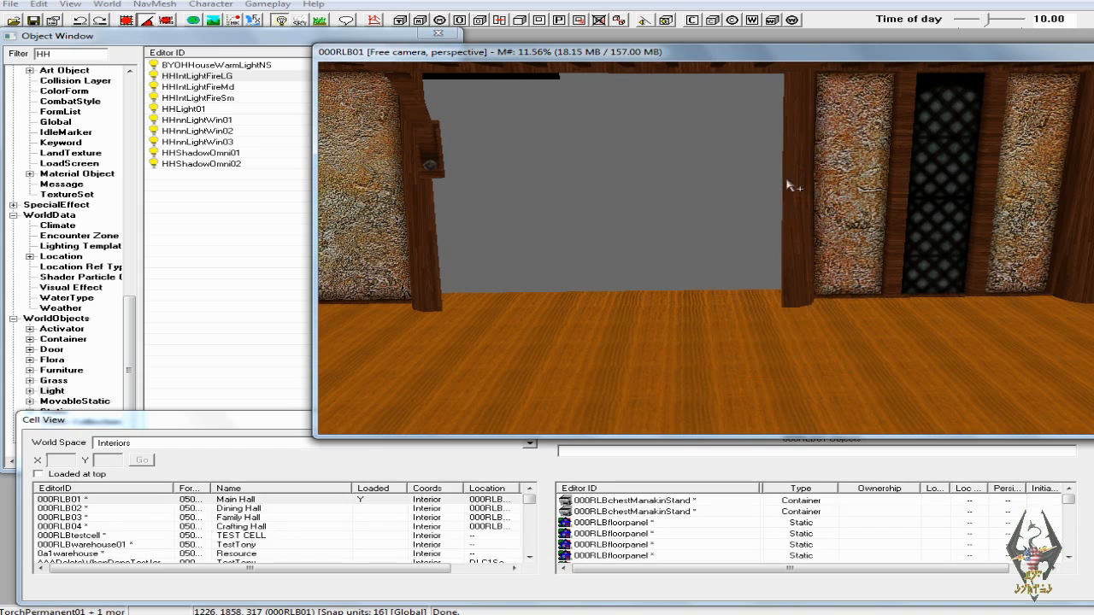
Paste the copied fireplace assembly into the Main Hall, turn it to face the room, and move it into the wall gap.
right_click(619, 306)
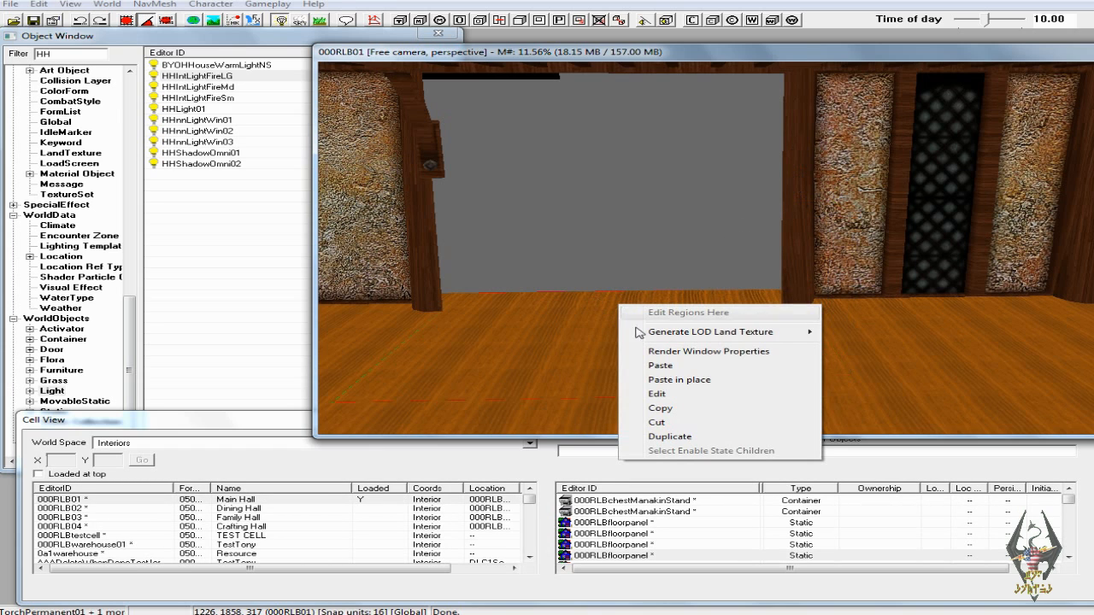
click(656, 368)
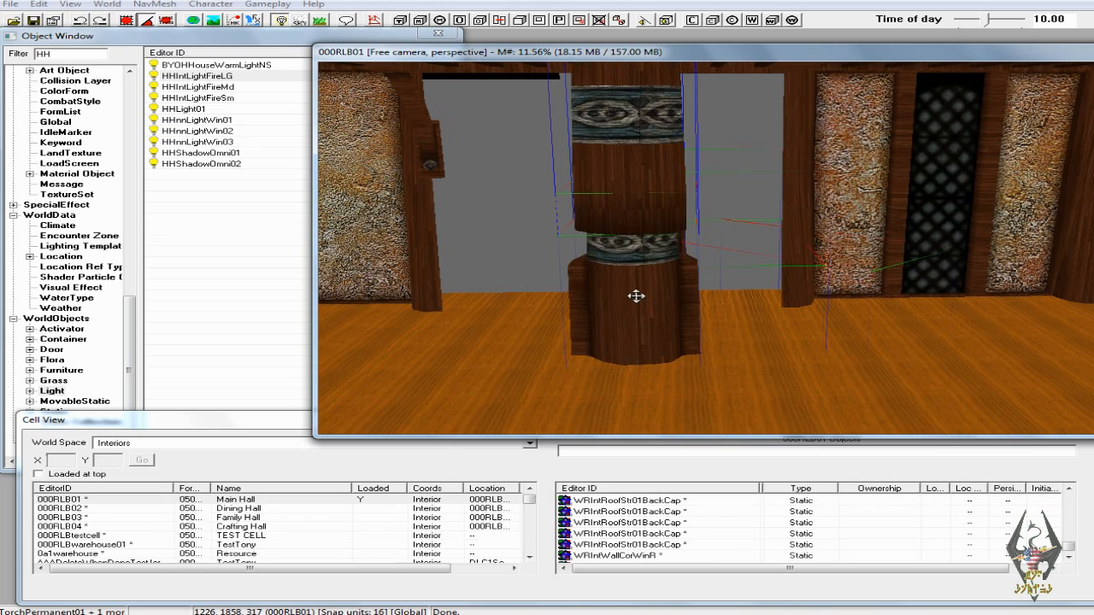
drag(636, 297, 671, 298)
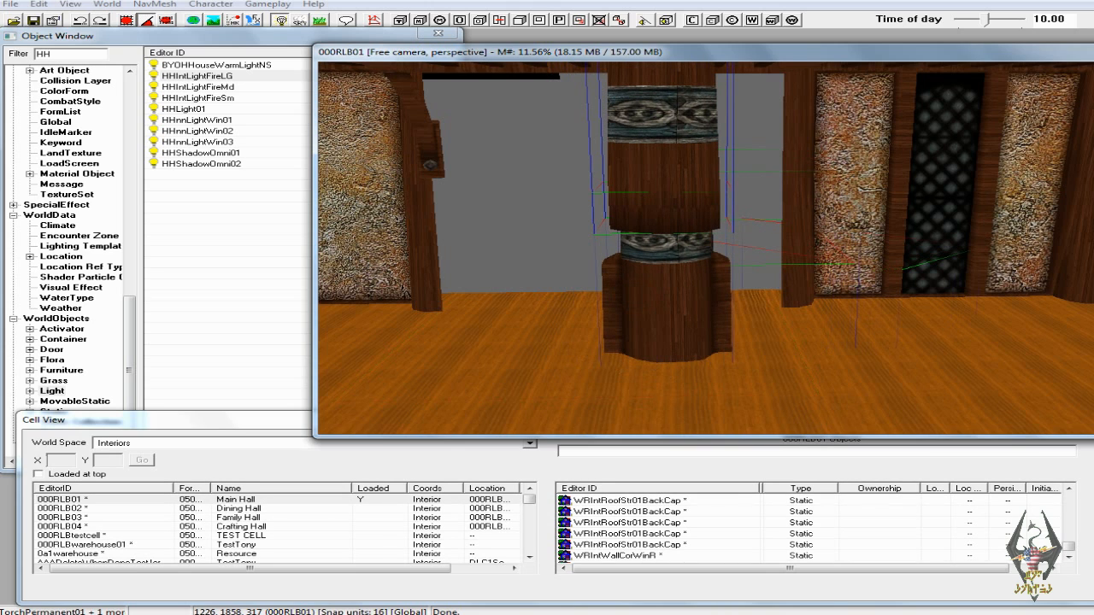
click(675, 289)
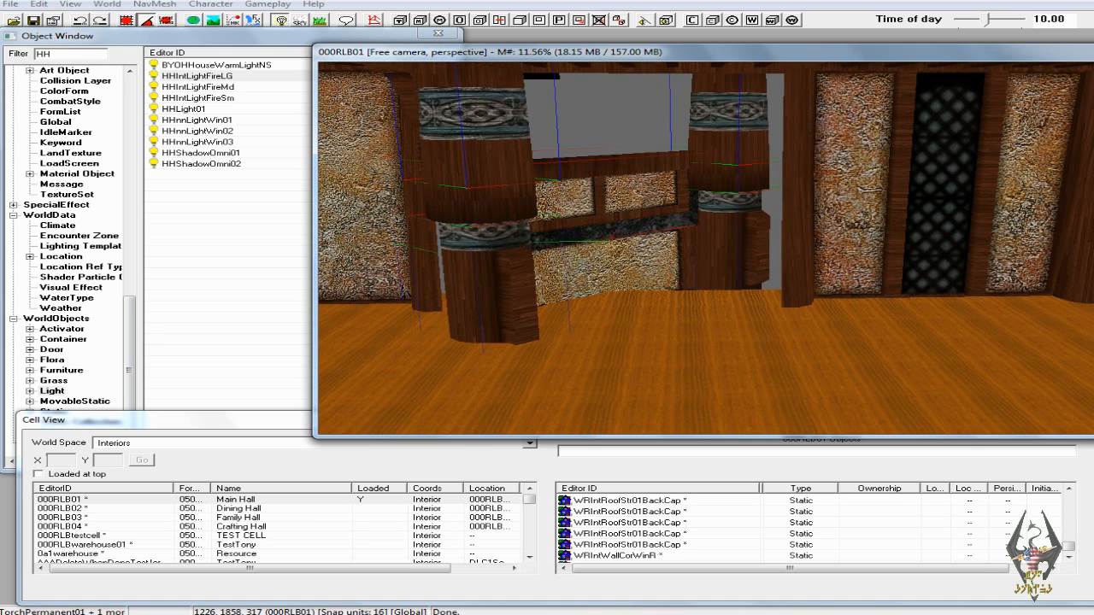
drag(801, 253, 780, 258)
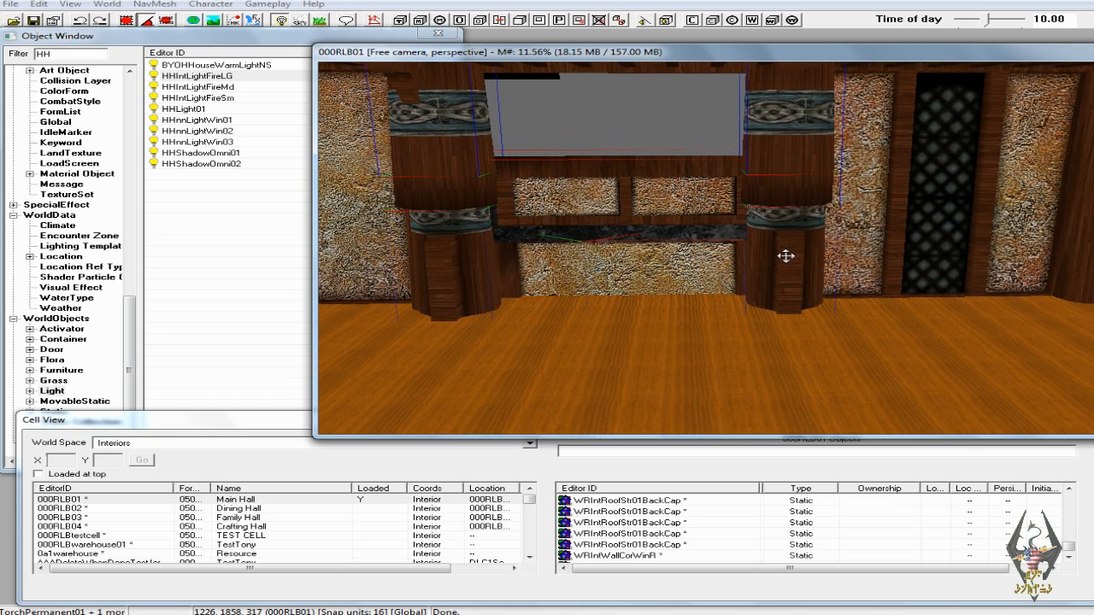
Raise the fireplace assembly vertically until its hearth and pillar bases sit at the Main Hall's floor level.
key(z)
drag(788, 258, 787, 123)
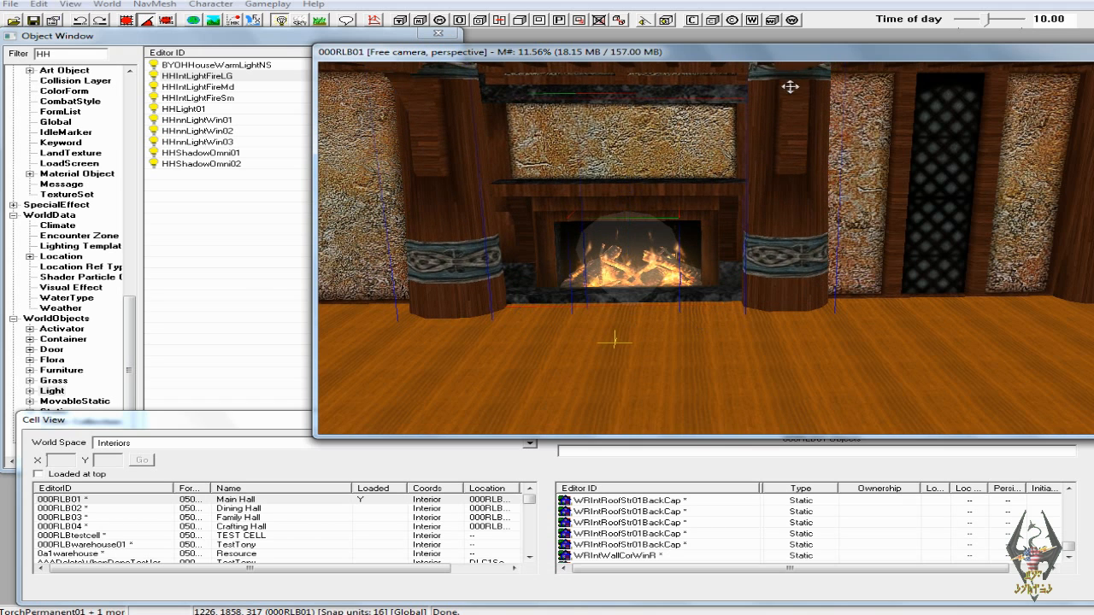
shift+middle_drag(765, 126, 752, 112)
scroll(753, 112, up, 2)
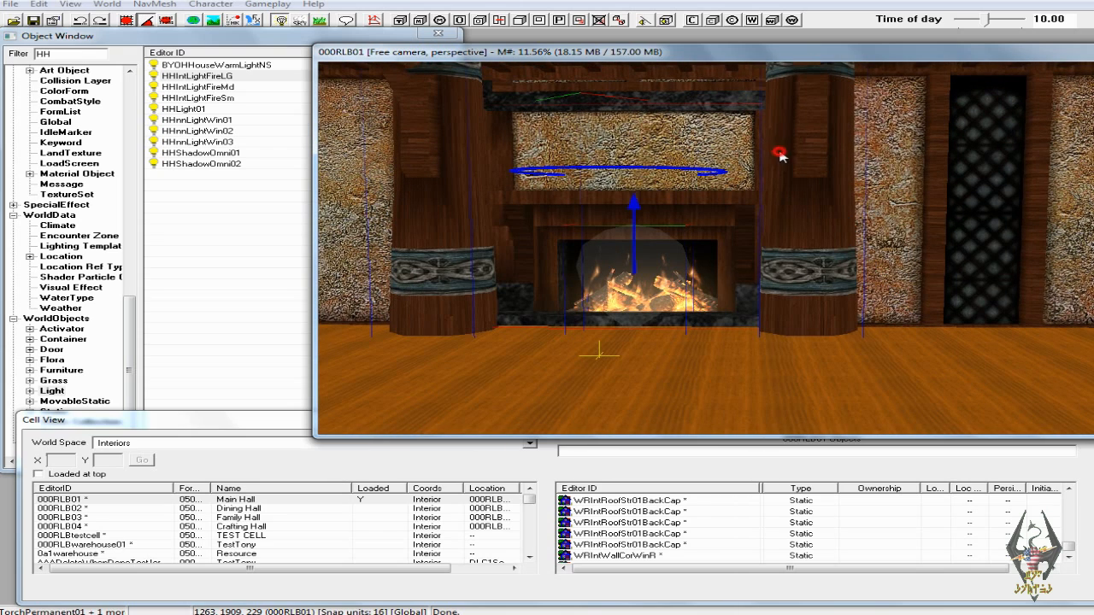
drag(779, 153, 779, 146)
shift+middle_drag(782, 131, 782, 122)
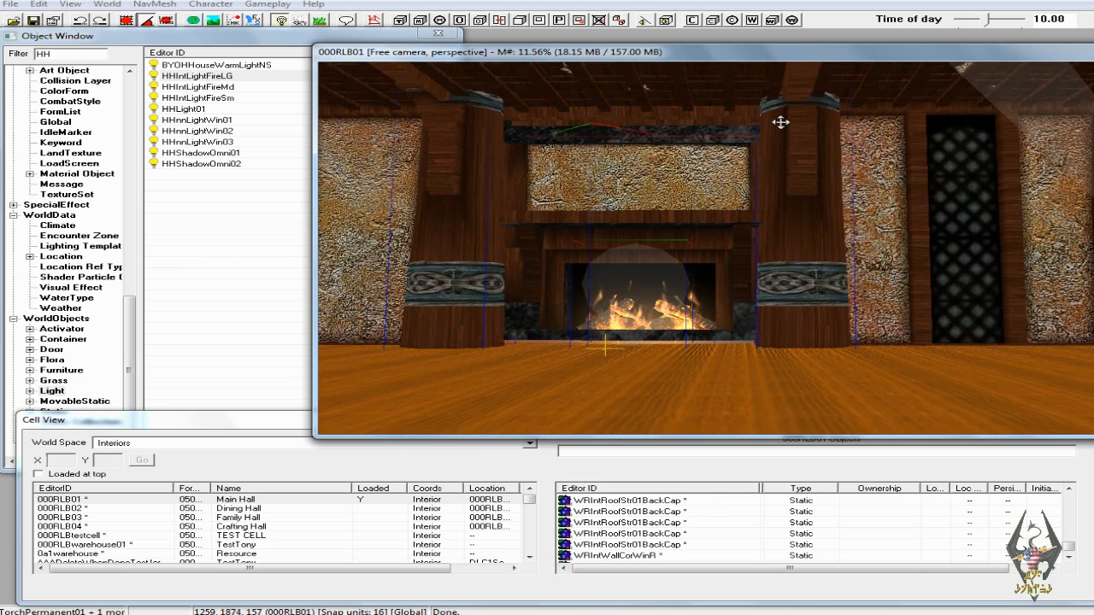
key(z)
click(803, 171)
drag(803, 176, 803, 165)
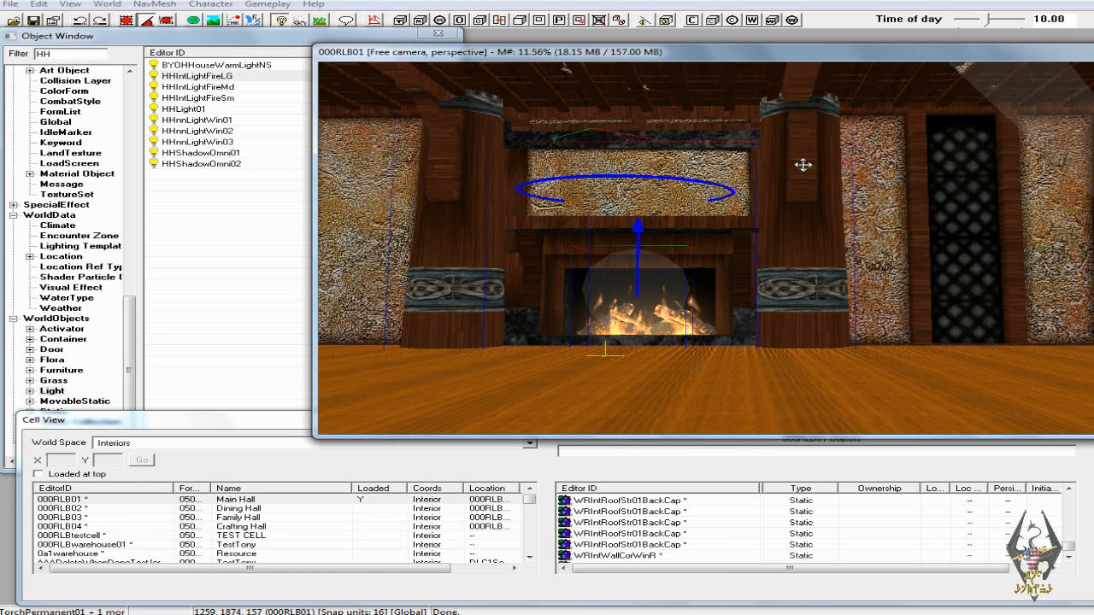
Check where the pillars pass through the upper floor and shift the fireplace assembly slightly away from the neighbouring window wall.
shift+middle_drag(803, 165, 806, 200)
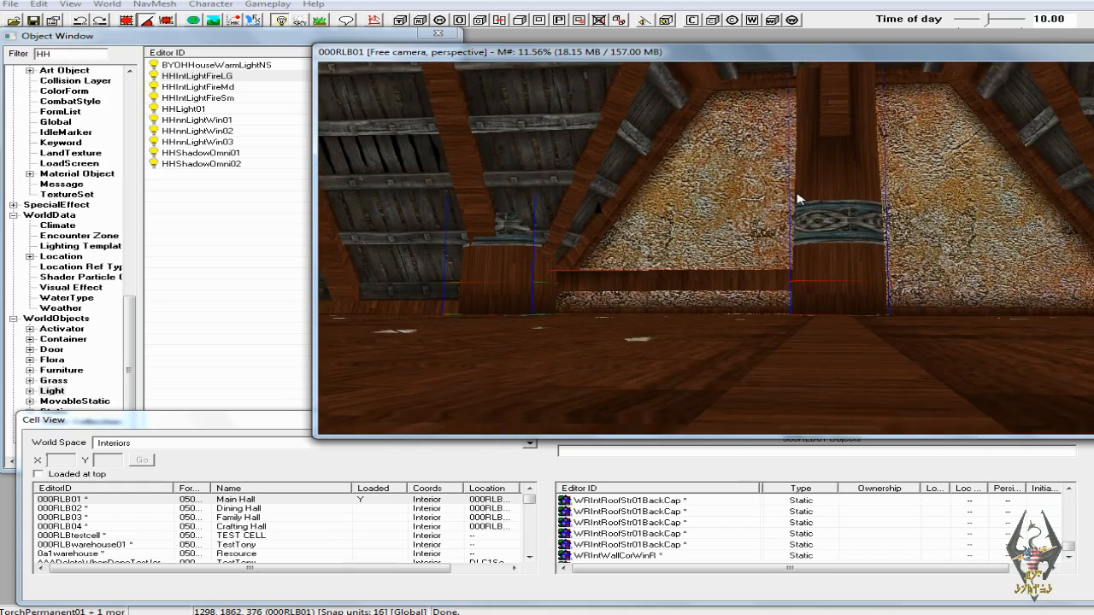
scroll(796, 196, up, 3)
scroll(806, 201, down, 3)
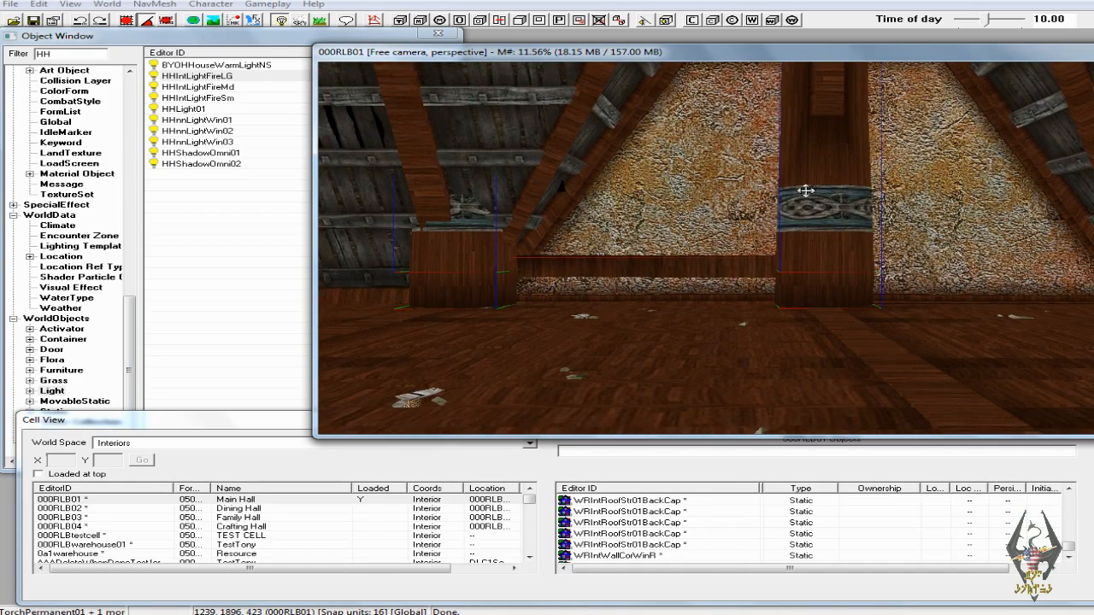
shift+middle_drag(806, 194, 726, 272)
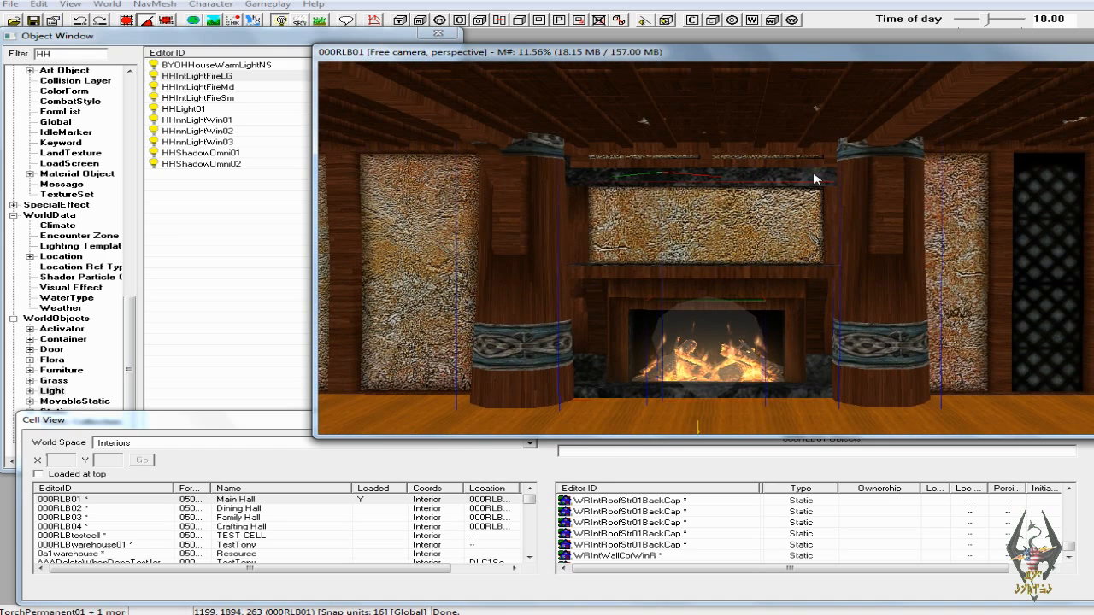
drag(724, 275, 717, 268)
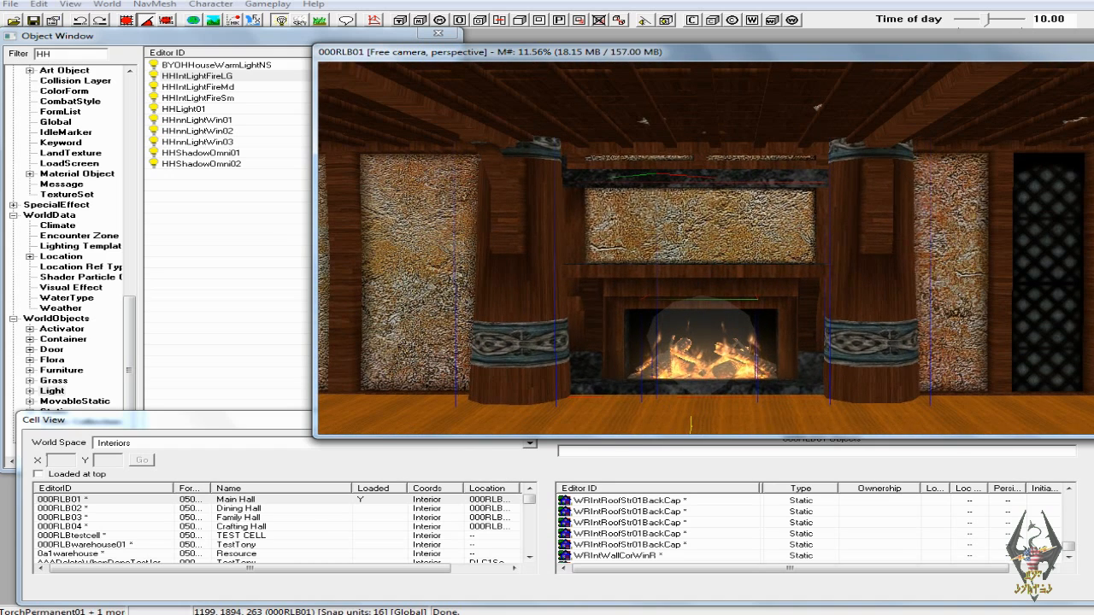
drag(691, 424, 691, 424)
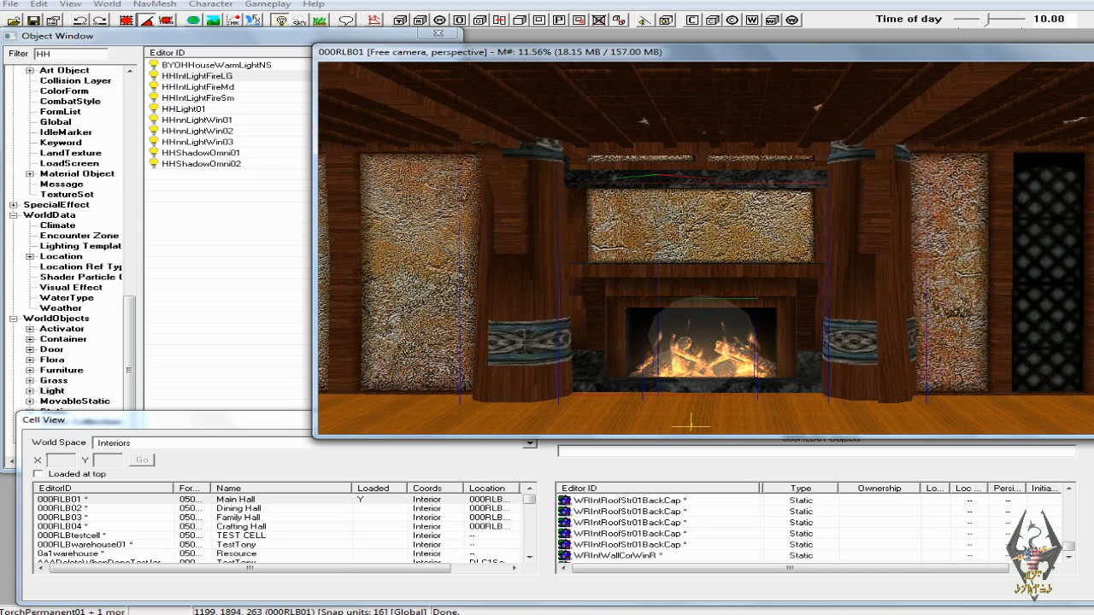
drag(716, 264, 716, 267)
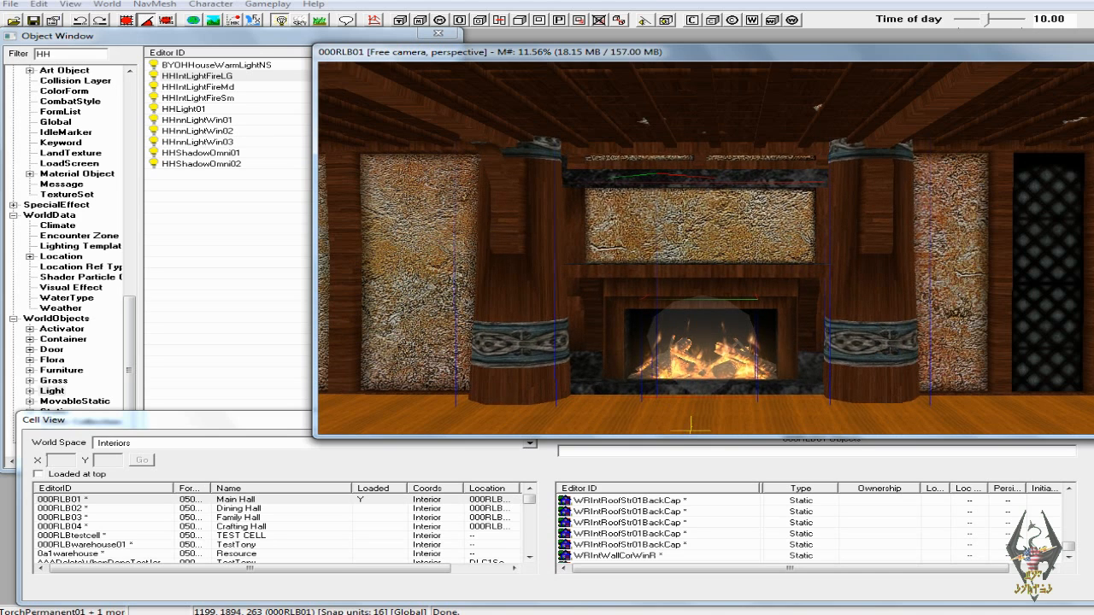
Nudge the fireplace assembly along the wall from both sides so its pillars line up with the edges of the gap.
shift+middle_drag(717, 267, 797, 271)
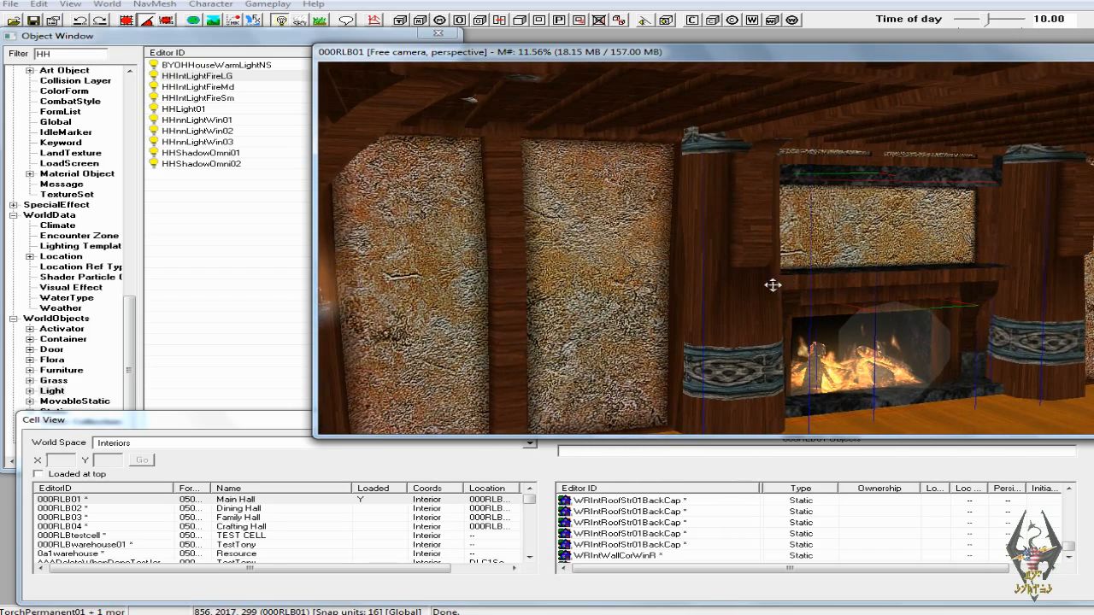
drag(735, 296, 721, 291)
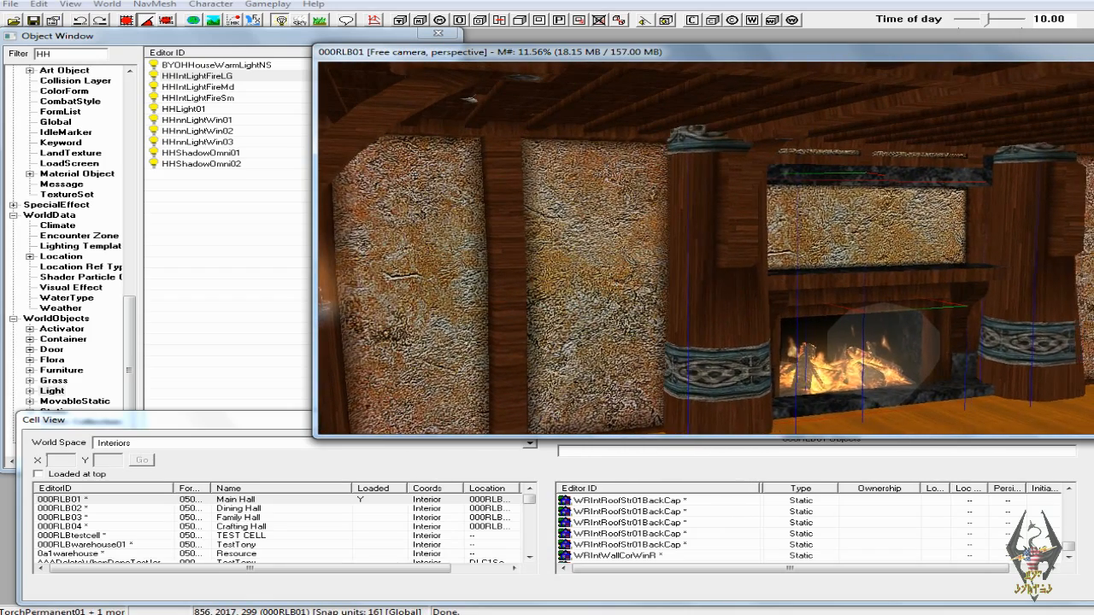
shift+middle_drag(721, 290, 627, 291)
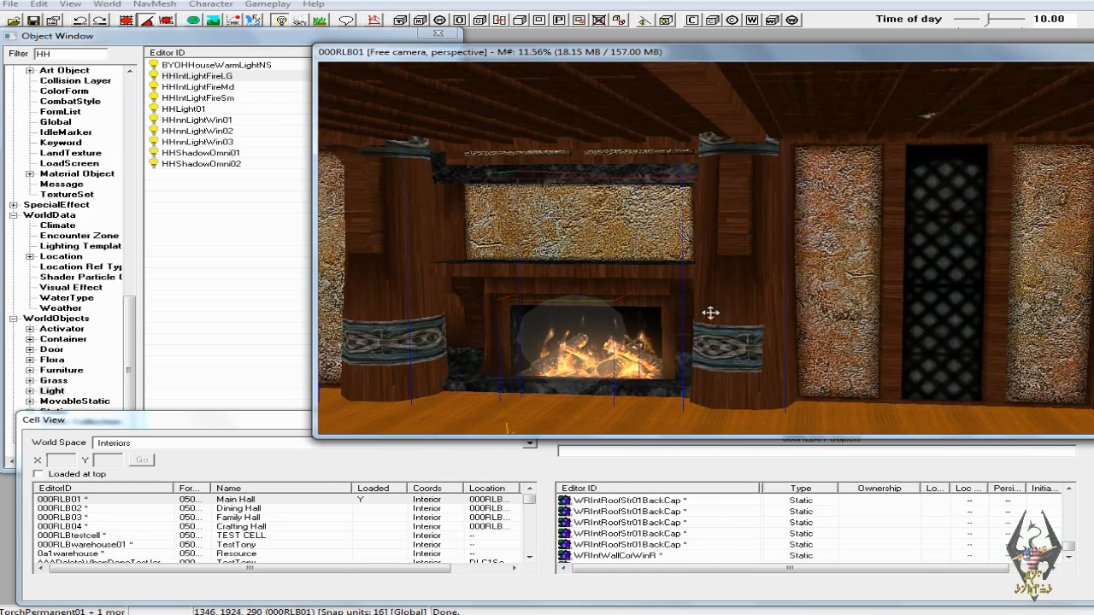
drag(725, 319, 736, 319)
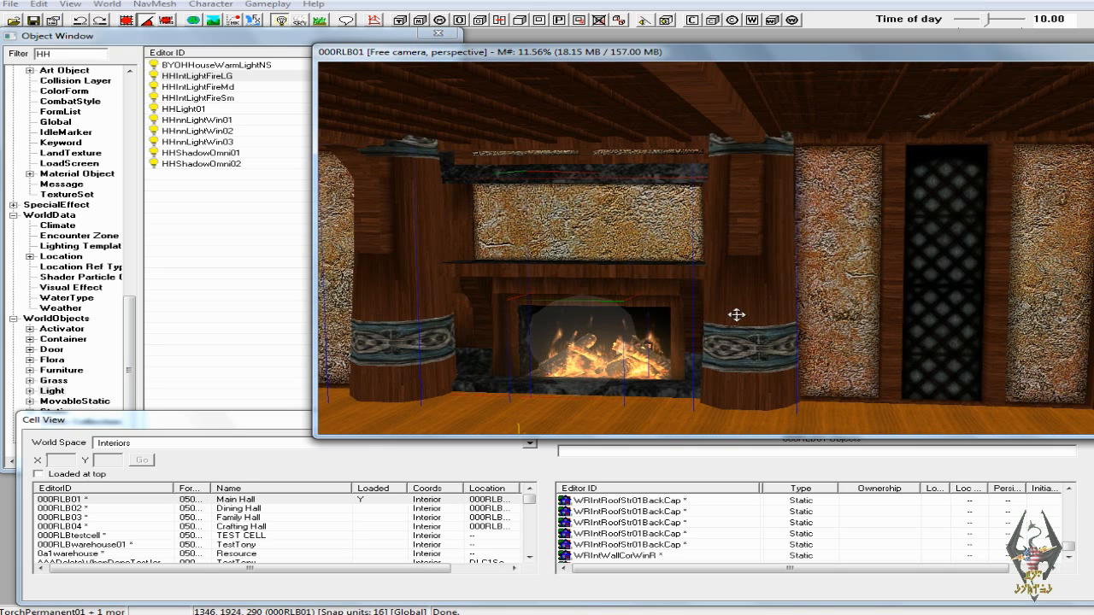
Nudge the fireplace assembly slightly further out into the room and check its pillars from the hall and the upper floor.
drag(736, 314, 736, 322)
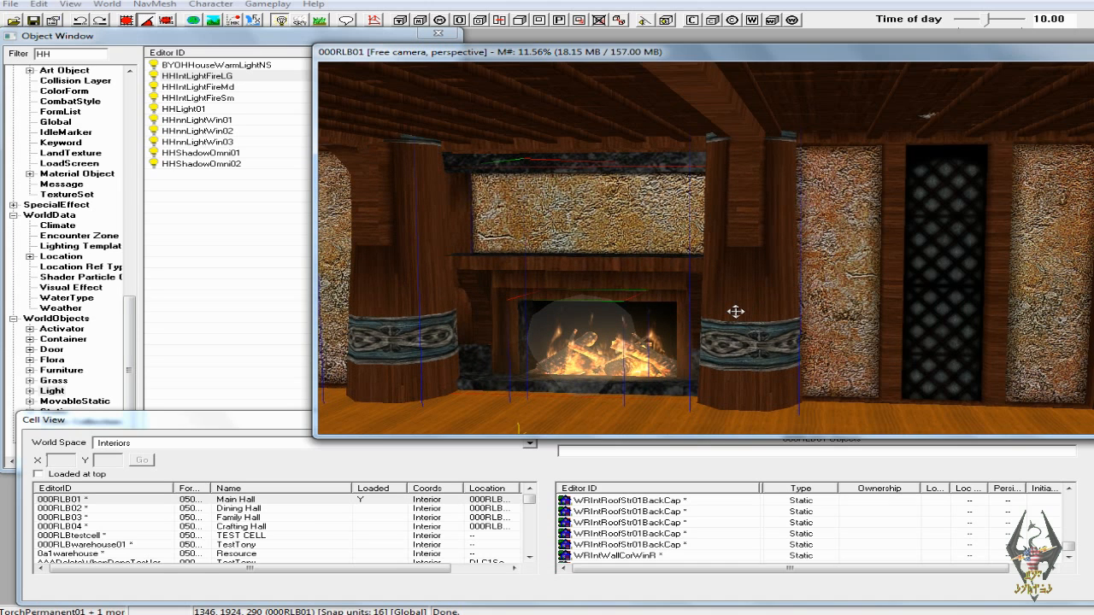
shift+middle_drag(737, 312, 845, 310)
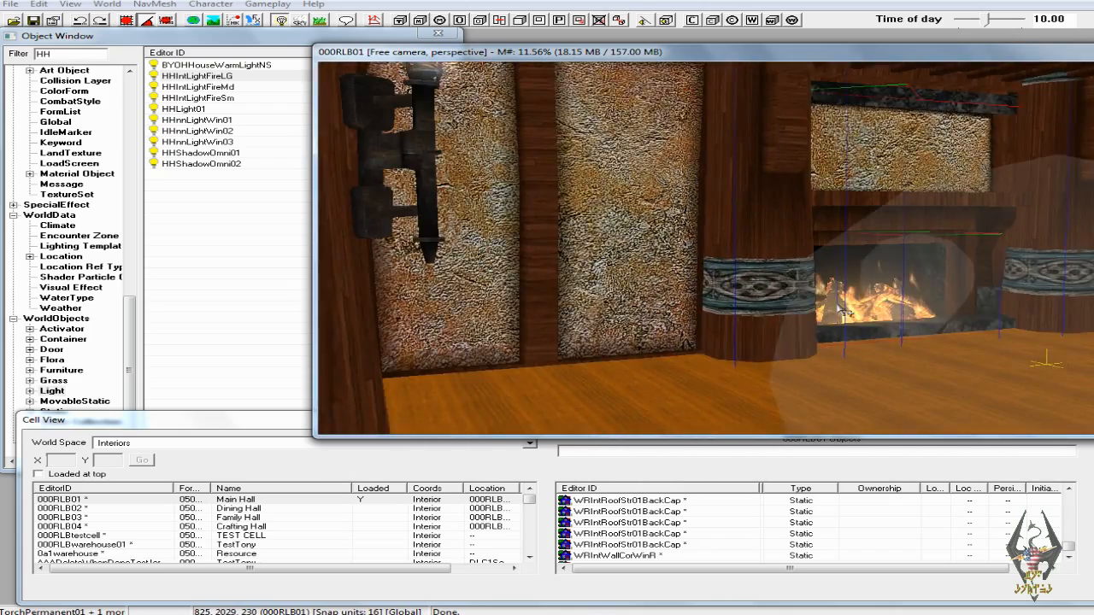
shift+middle_drag(770, 244, 788, 273)
shift+middle_drag(761, 234, 753, 294)
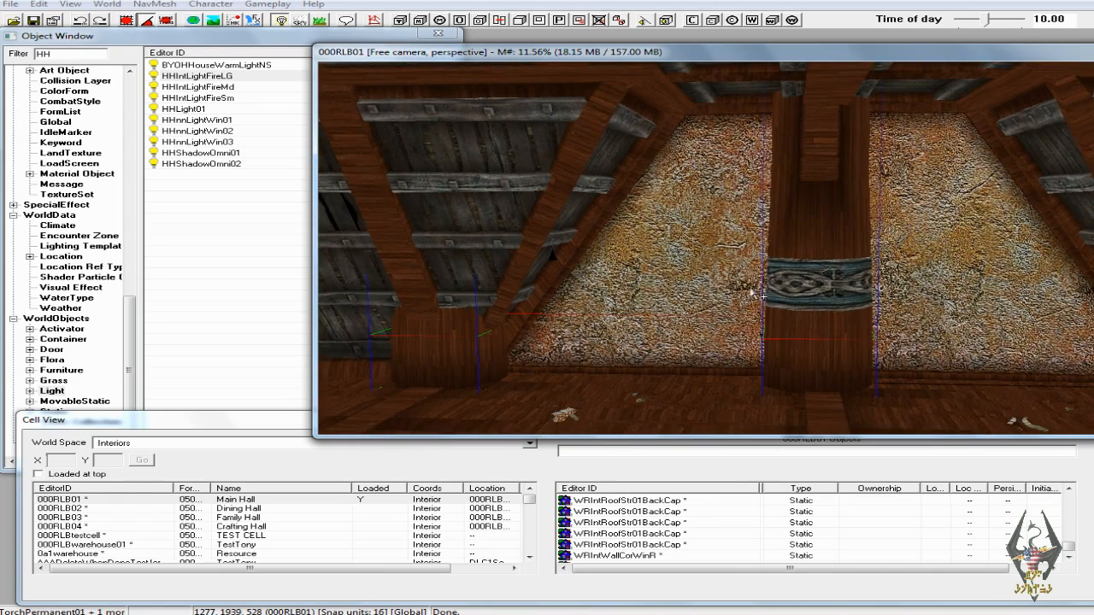
scroll(753, 293, down, 1)
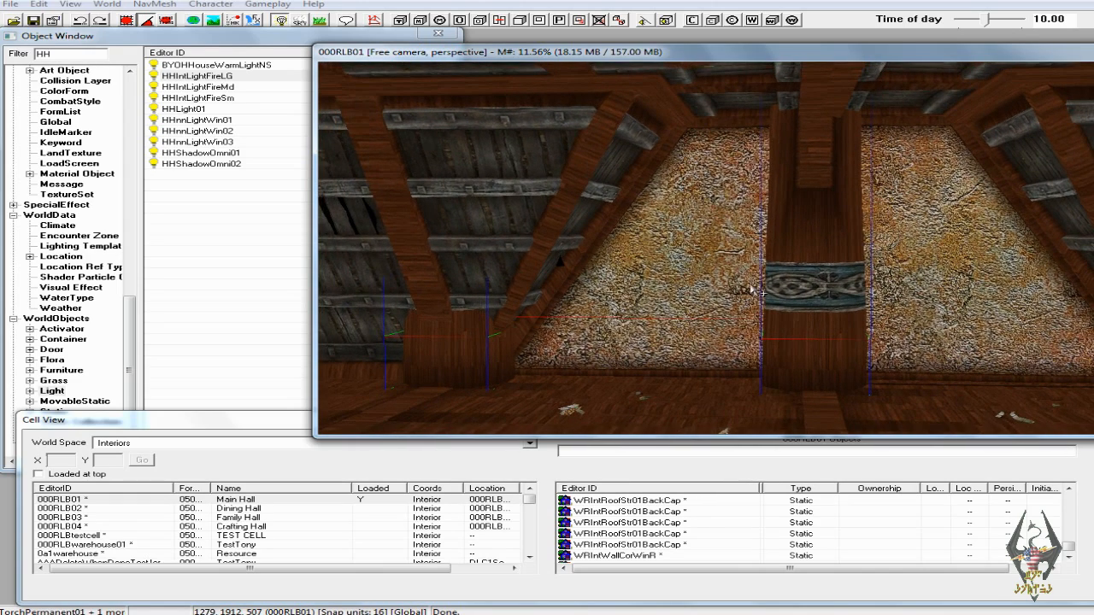
middle_drag(752, 293, 780, 252)
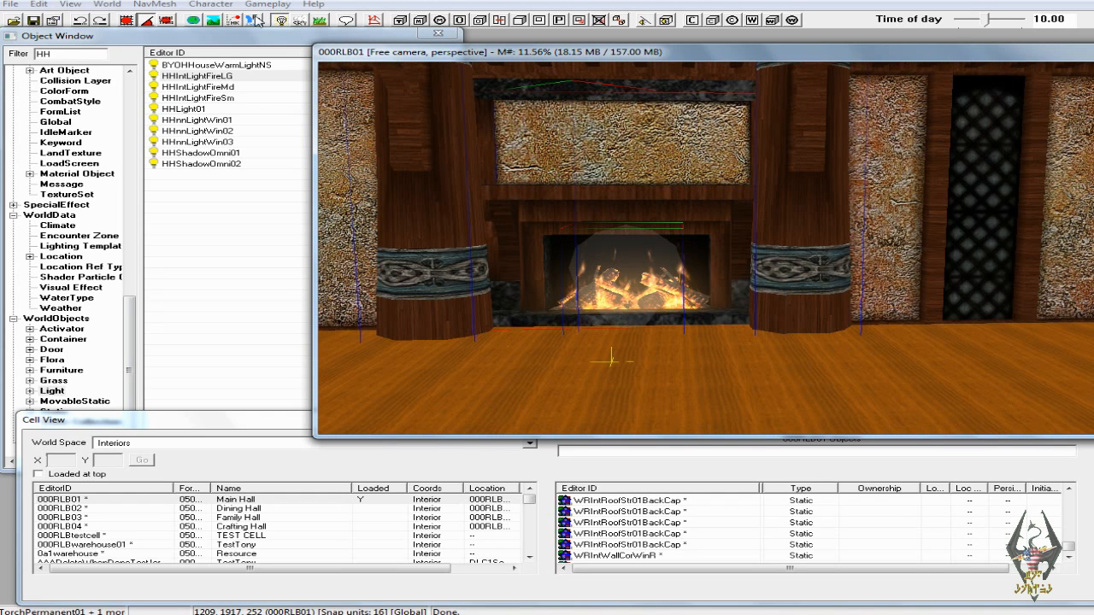
Preview the Main Hall fireplace under the cell's own lighting, compare it with the bright editor lighting, and keep the cell lighting on.
click(255, 20)
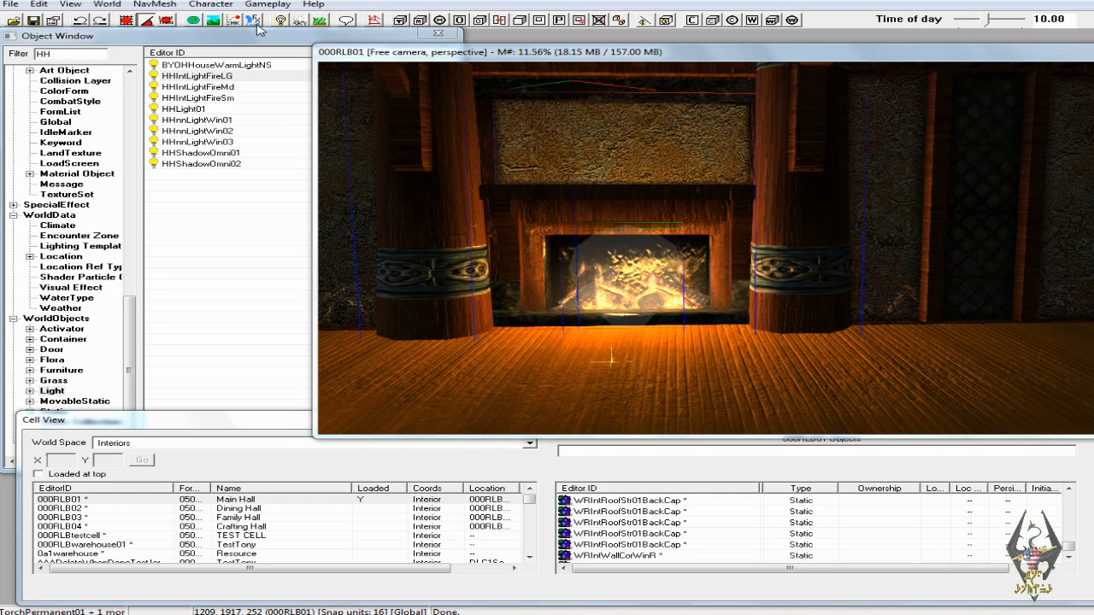
click(254, 20)
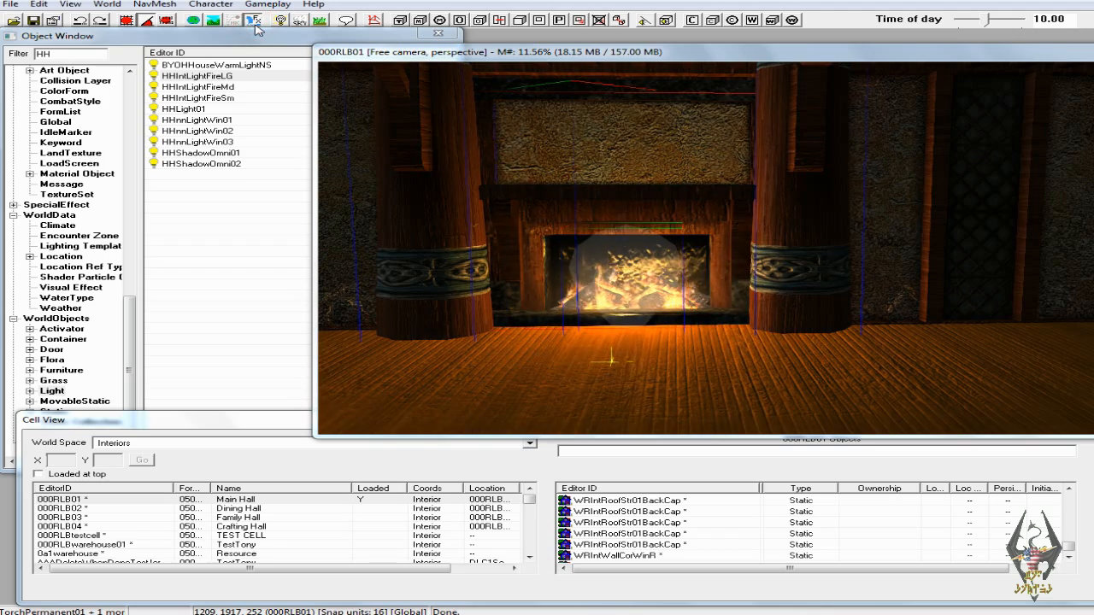
mouse_move(556, 244)
shift+middle_down()
mouse_move(707, 266)
mouse_move(559, 254)
mouse_move(454, 261)
mouse_move(569, 249)
shift+middle_up()
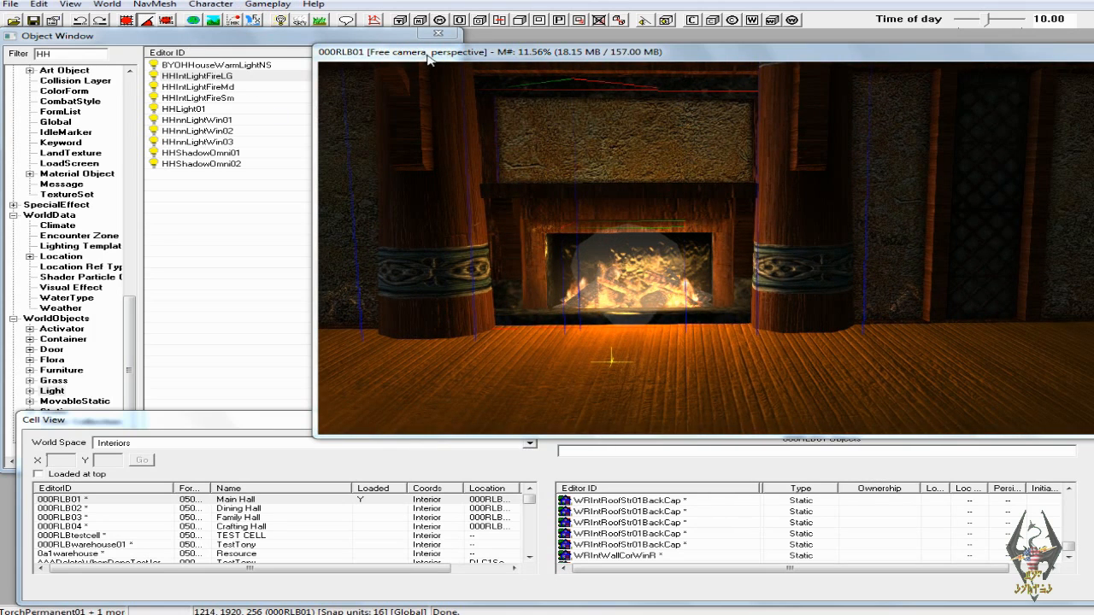
key(a)
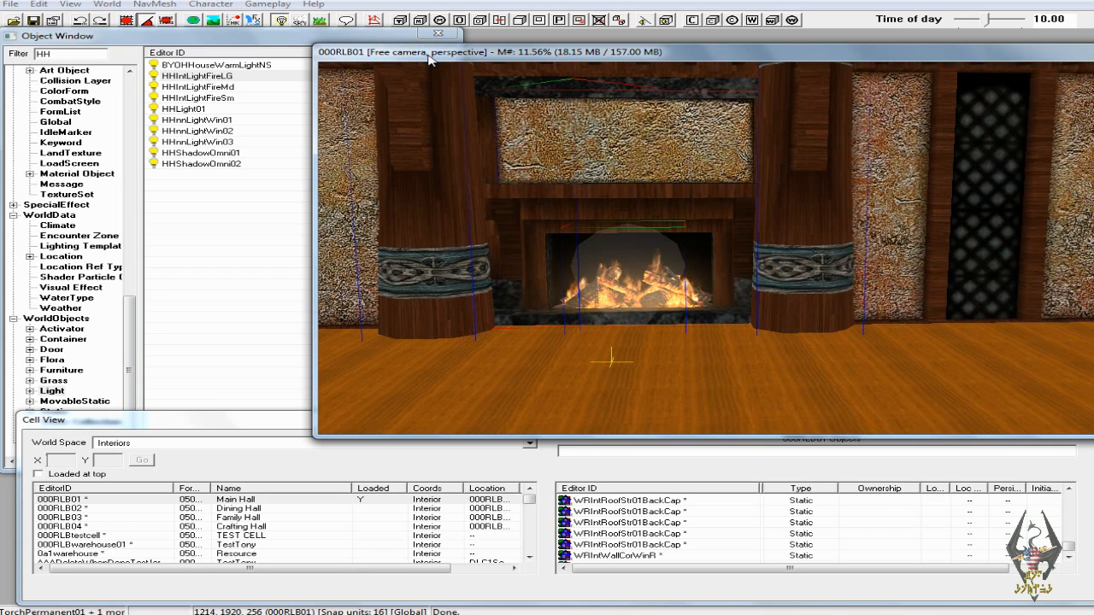
key(a)
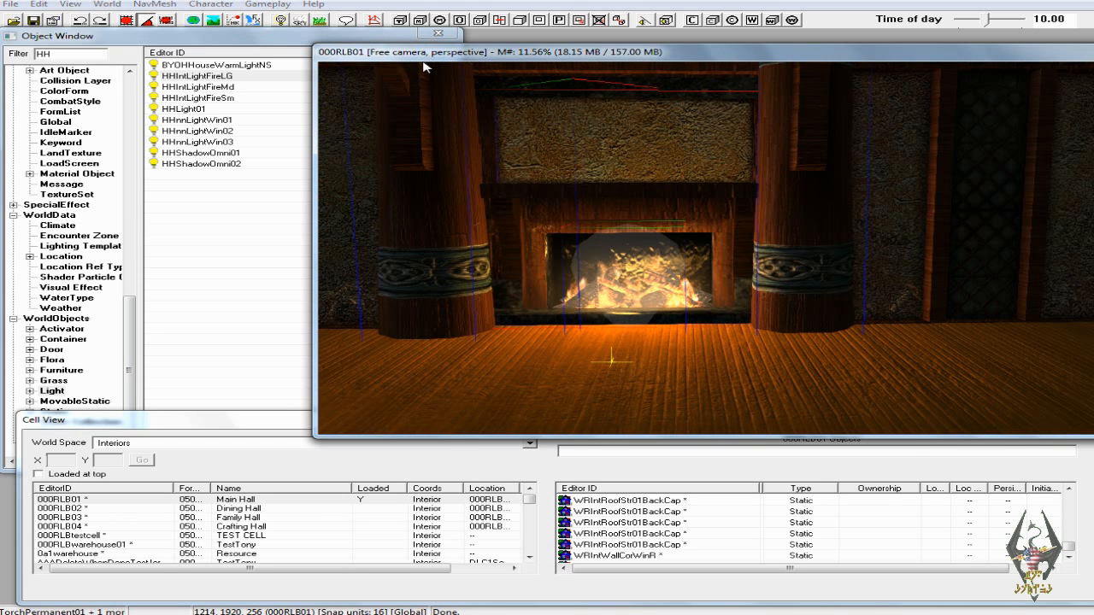
middle_drag(510, 165, 519, 164)
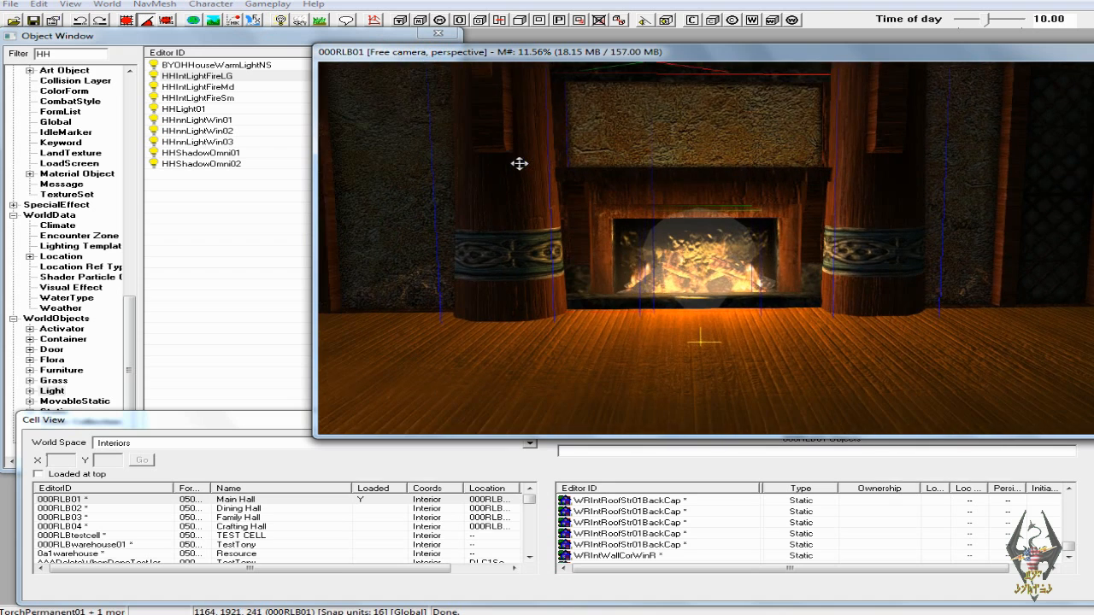
scroll(521, 167, down, 5)
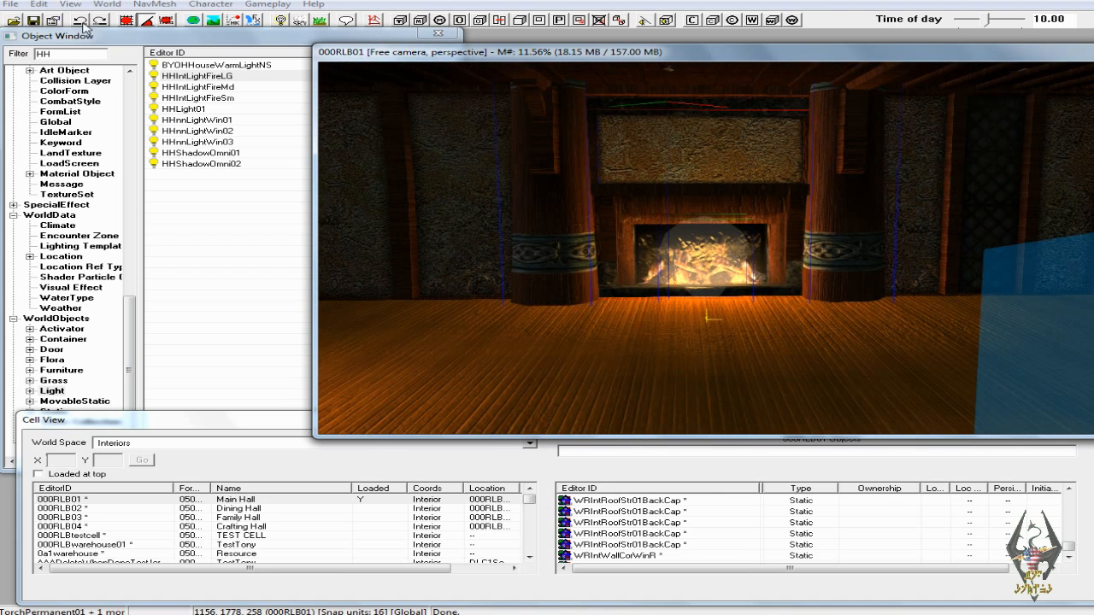
Save the plugin with the fireplace placed in the Main Hall.
click(33, 21)
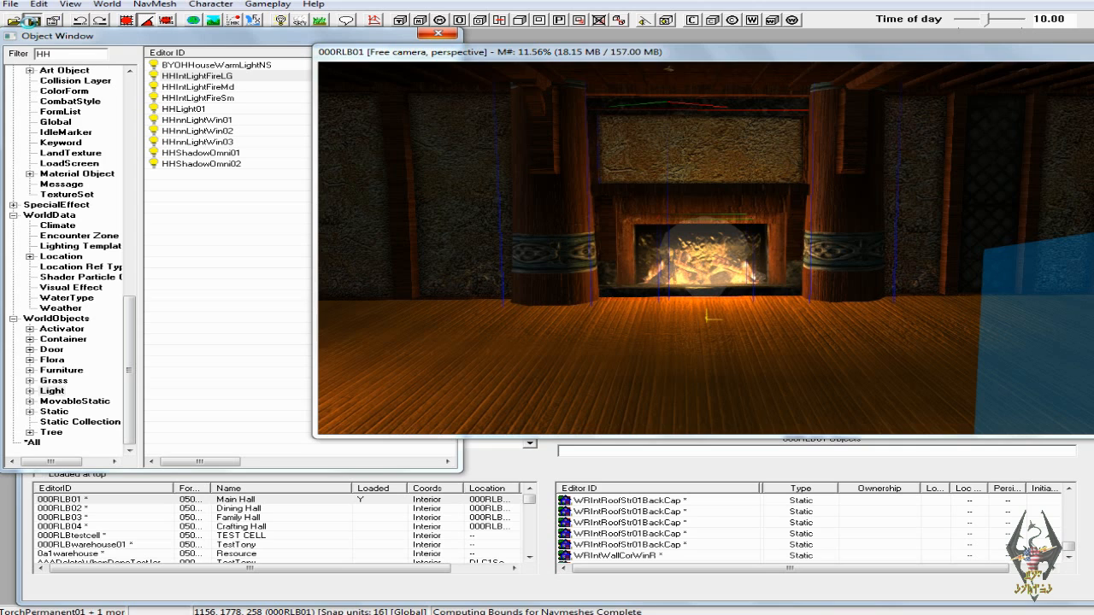
click(32, 19)
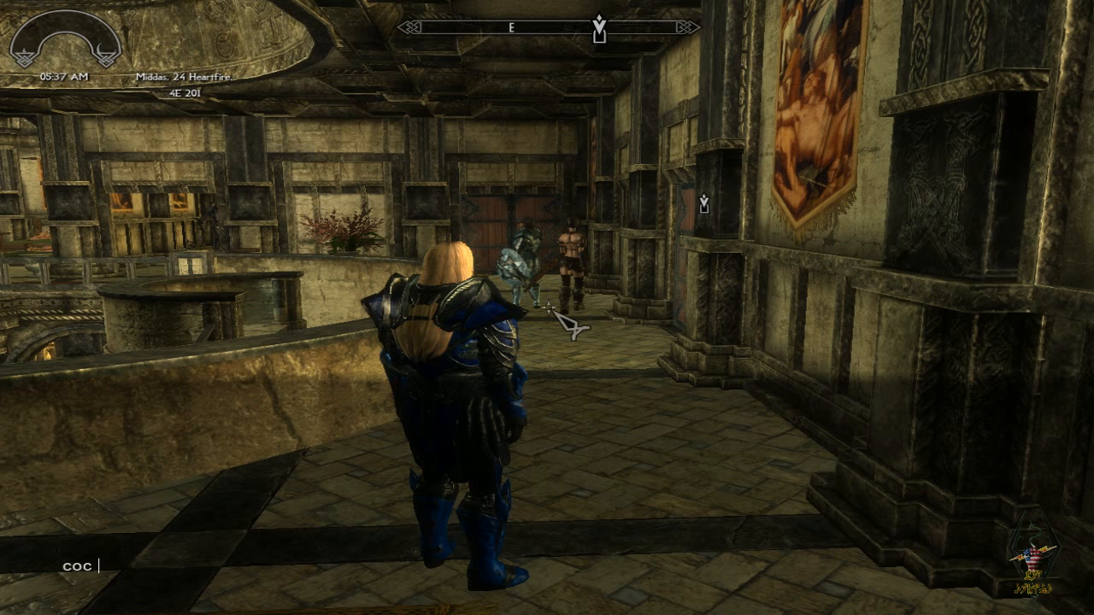
In Skyrim, teleport to the Main Hall with the console command coc 000RLB01 and approach the new fireplace to inspect it.
text(000RLB01)
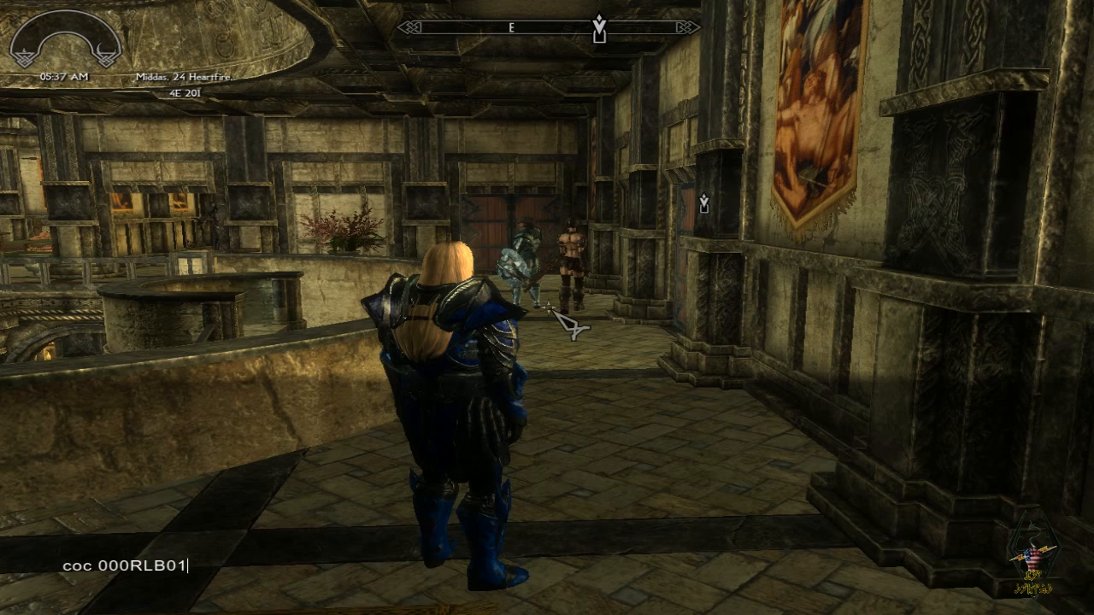
key(Return)
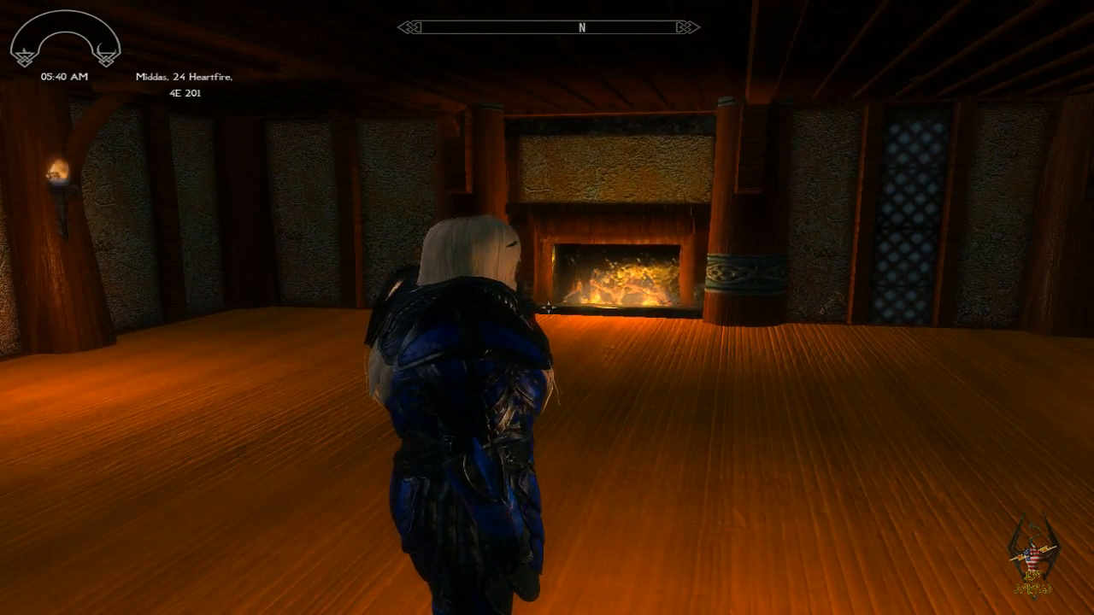
key(w)
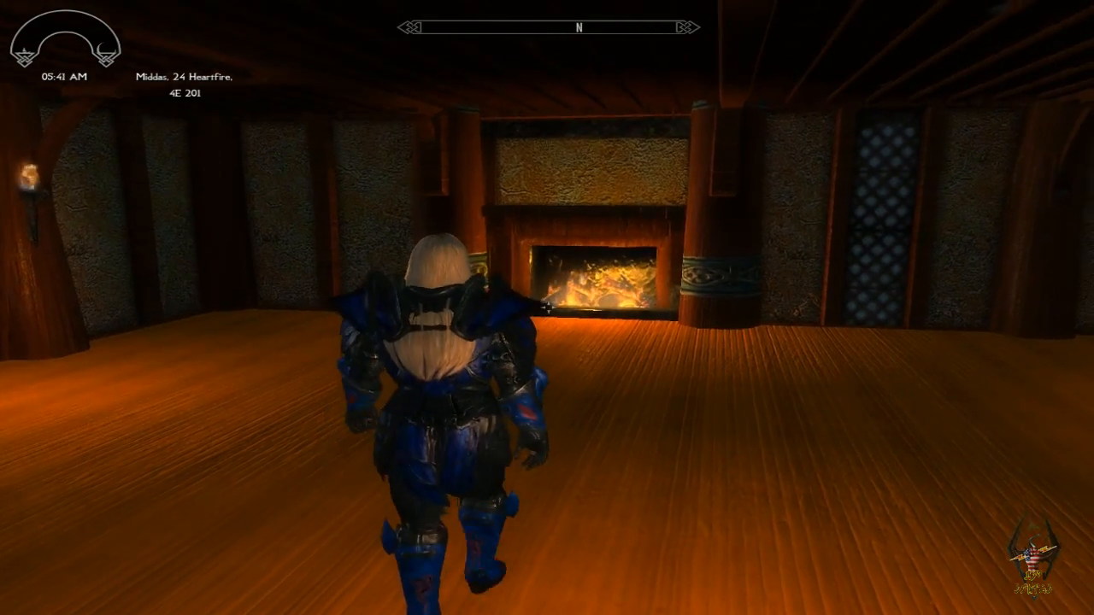
key(w)
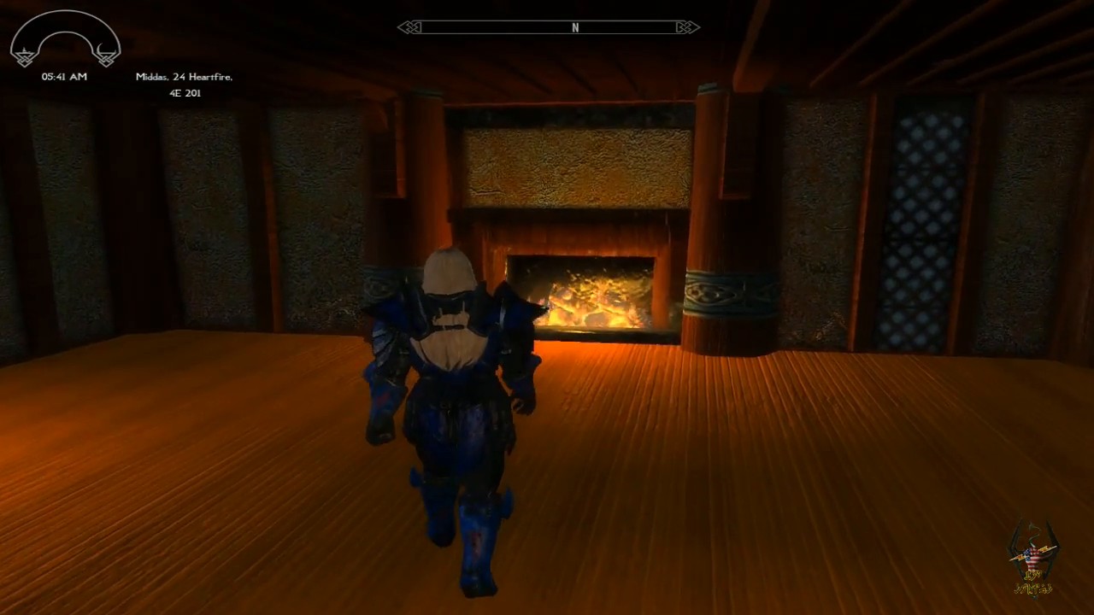
key(w)
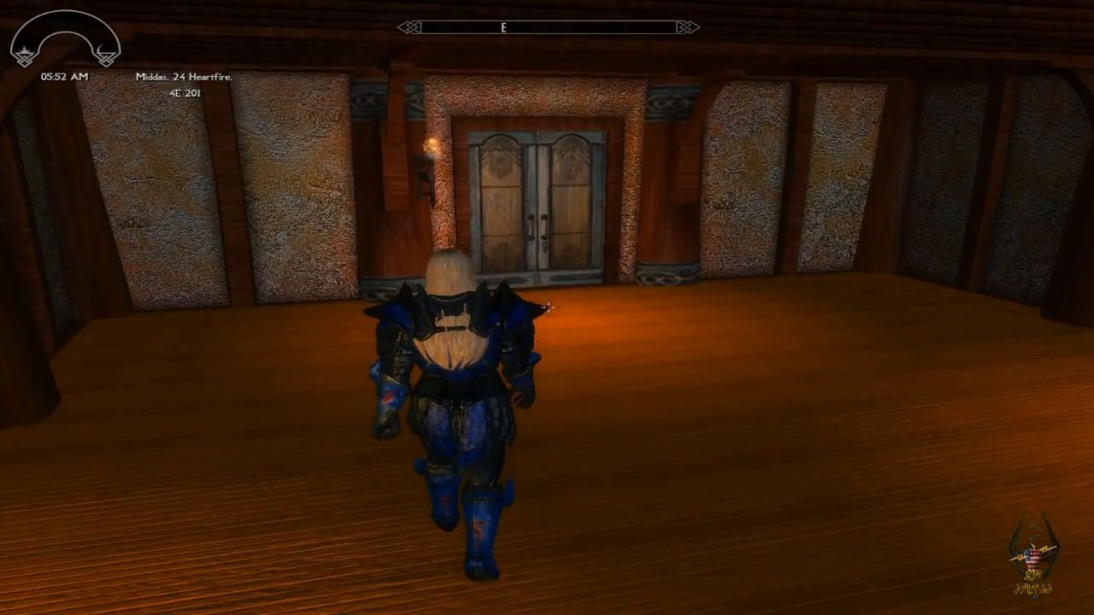
key(w)
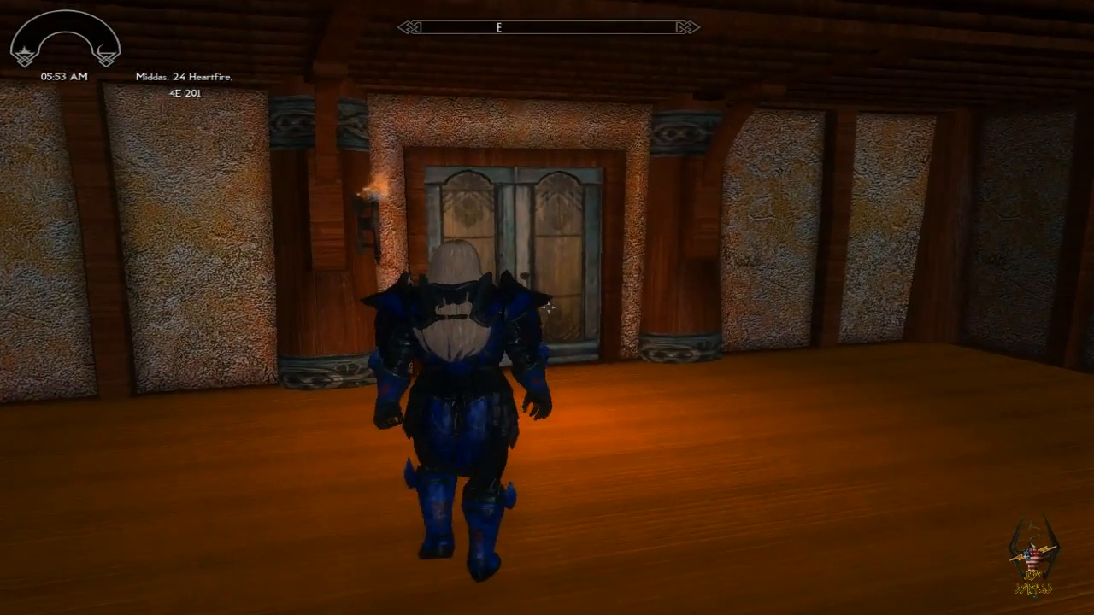
key(w)
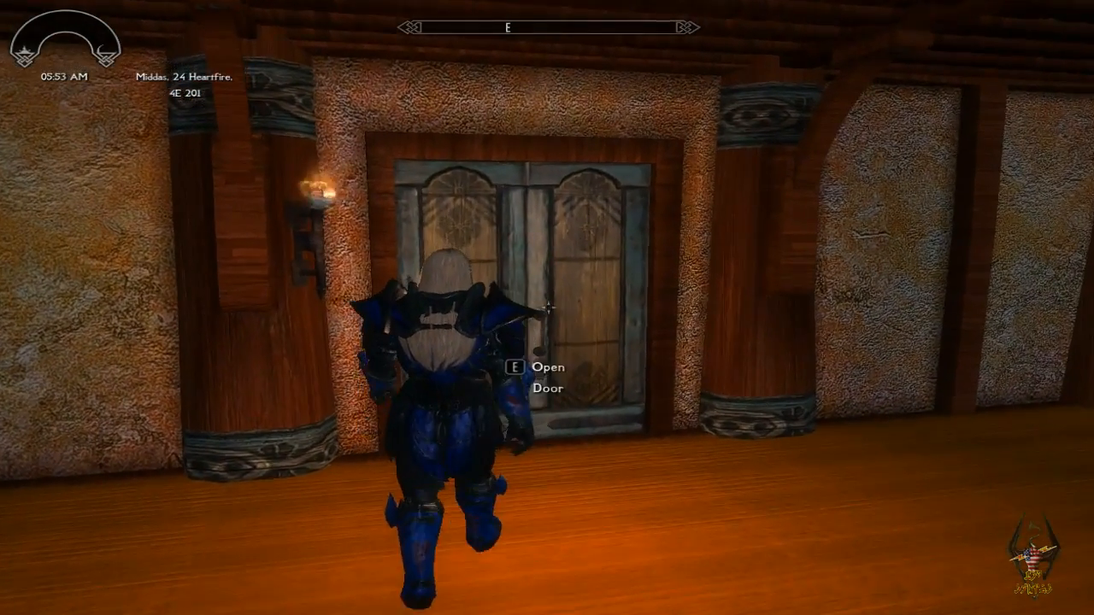
key(e)
key(w)
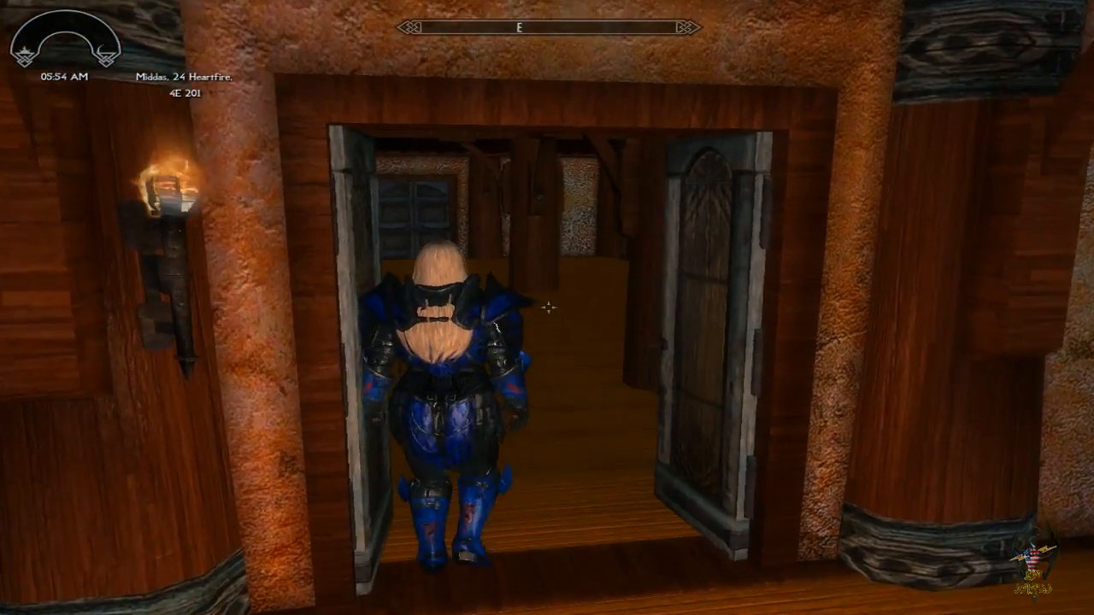
key(w)
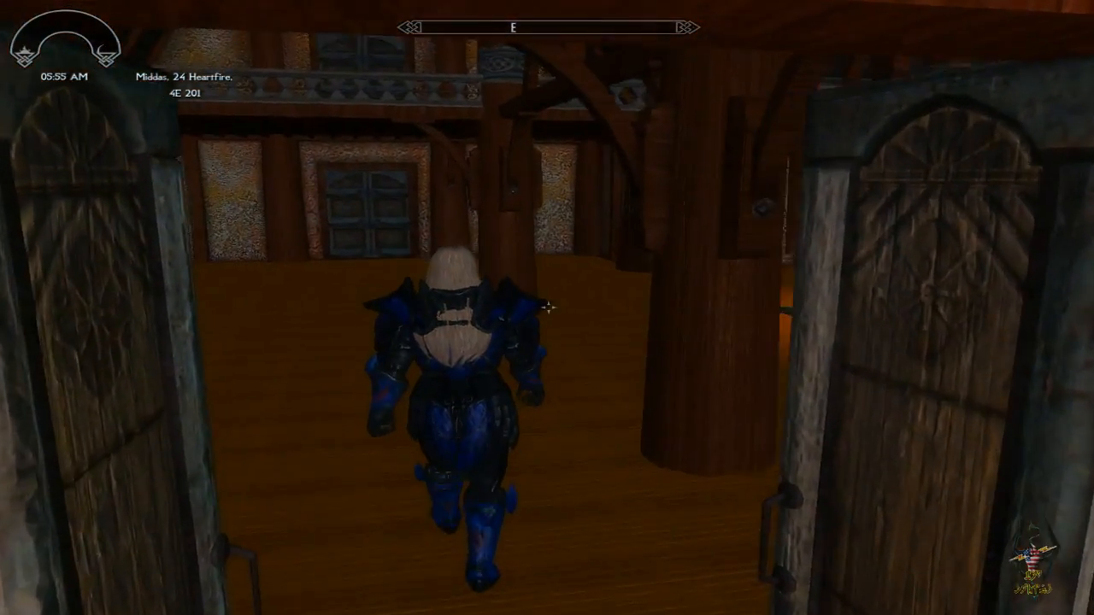
key(w)
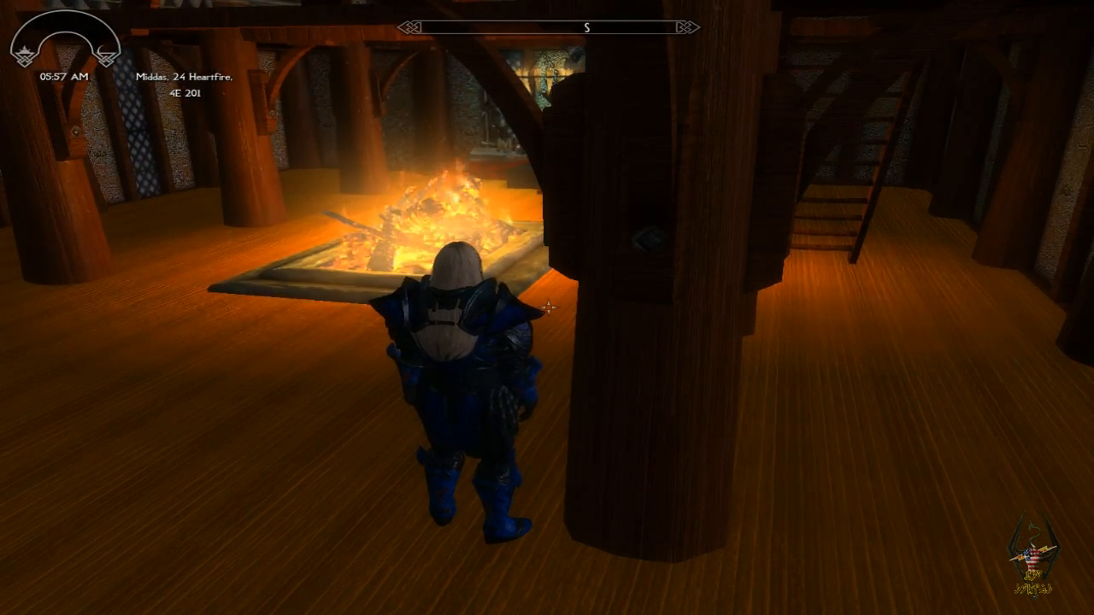
key(w)
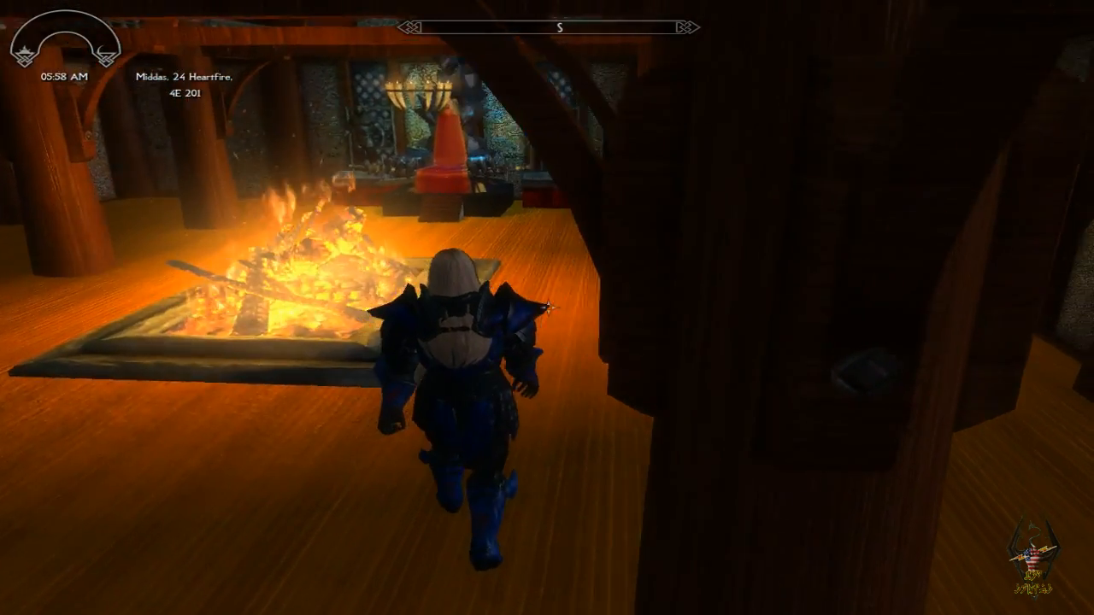
key(w)
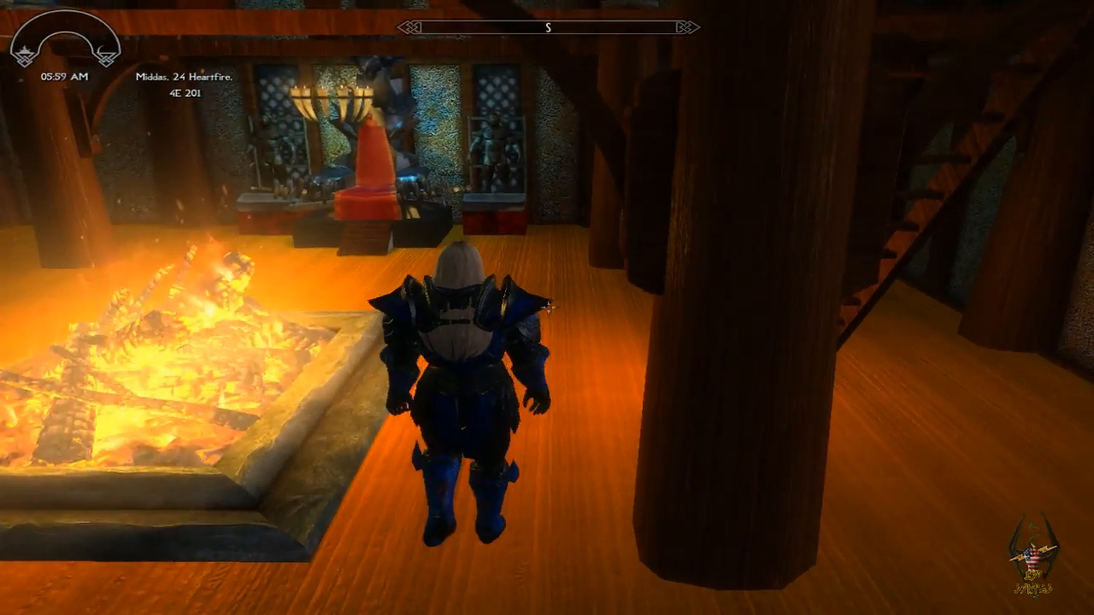
key(w)
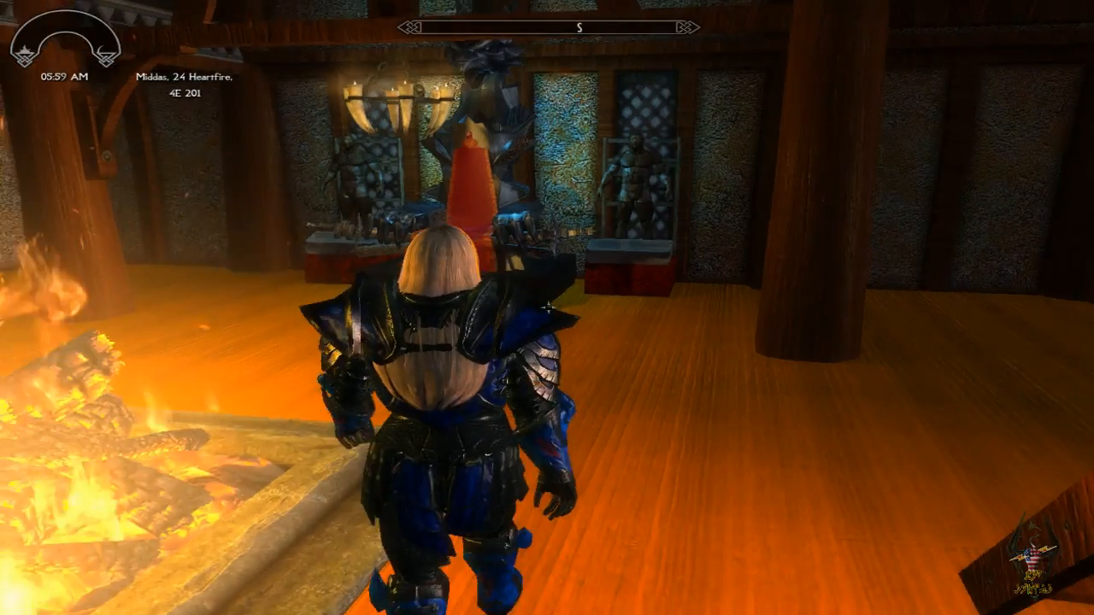
key(w)
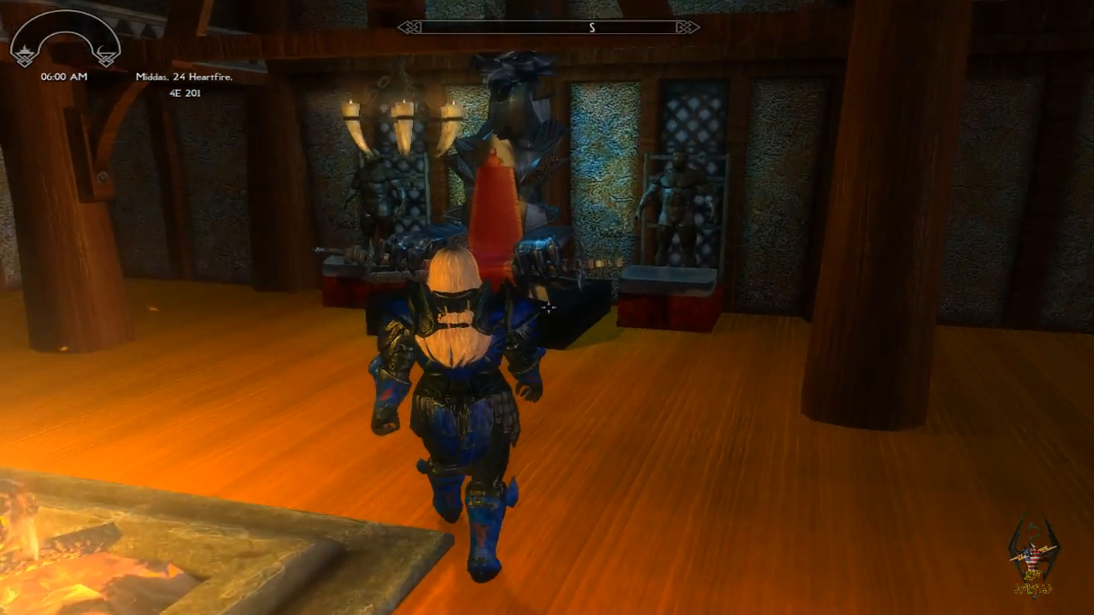
key(w)
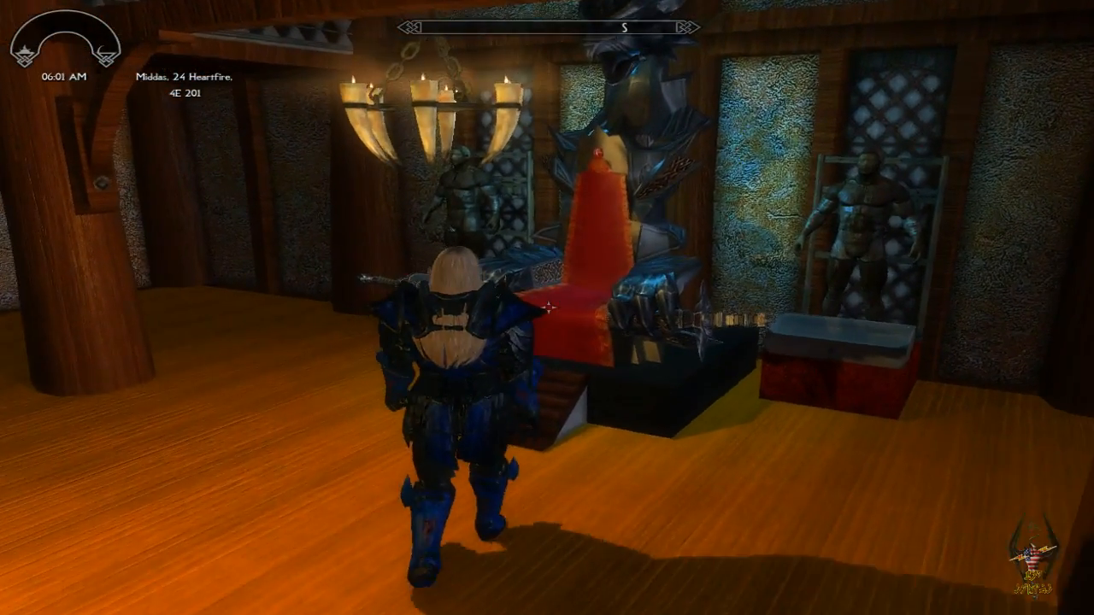
key(w)
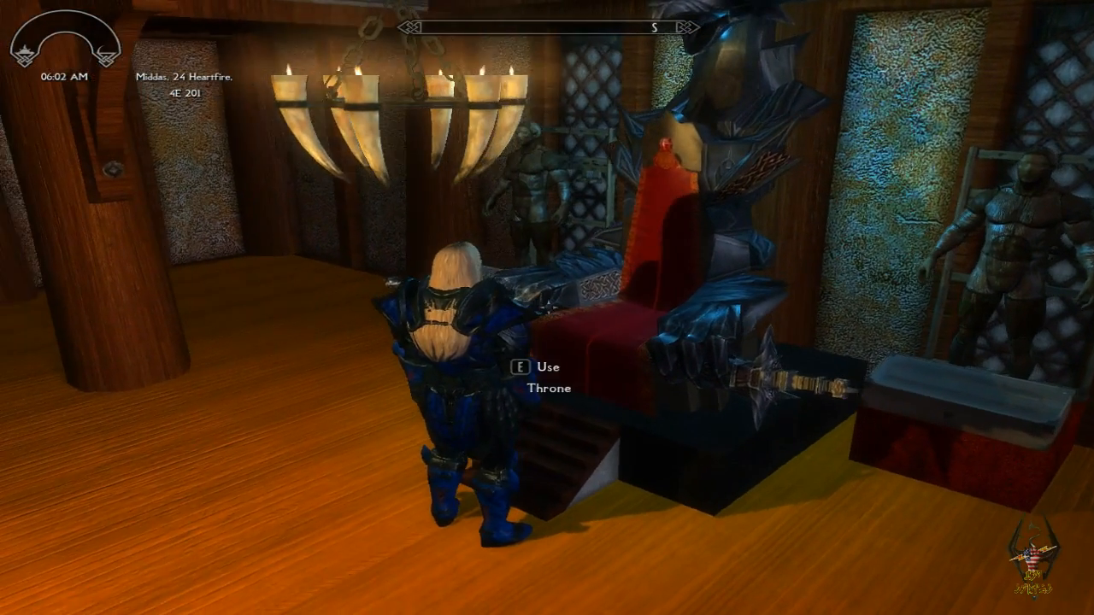
key(e)
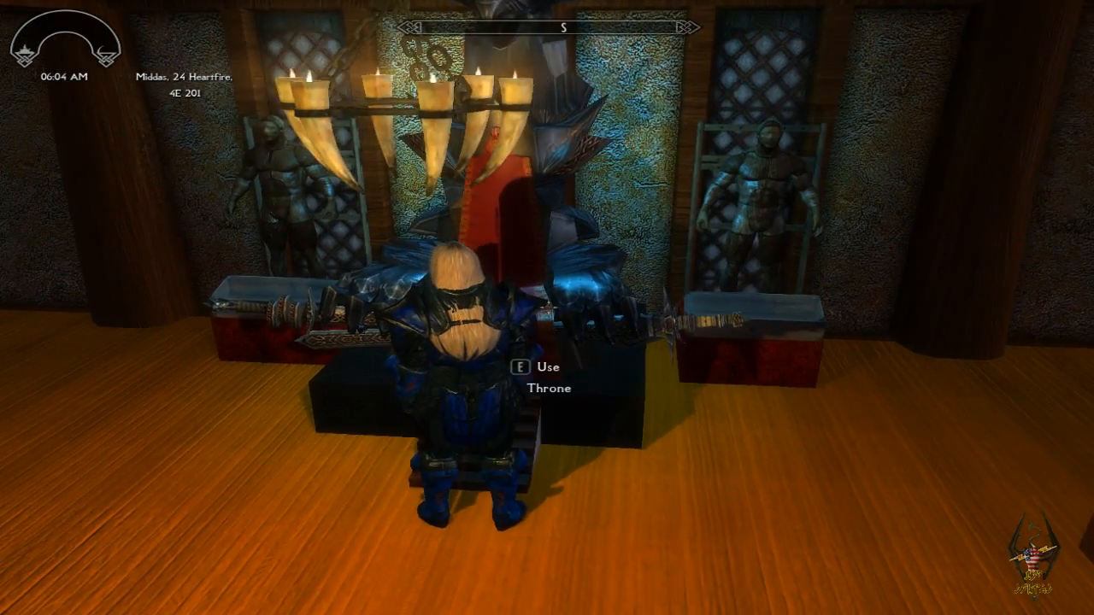
key(e)
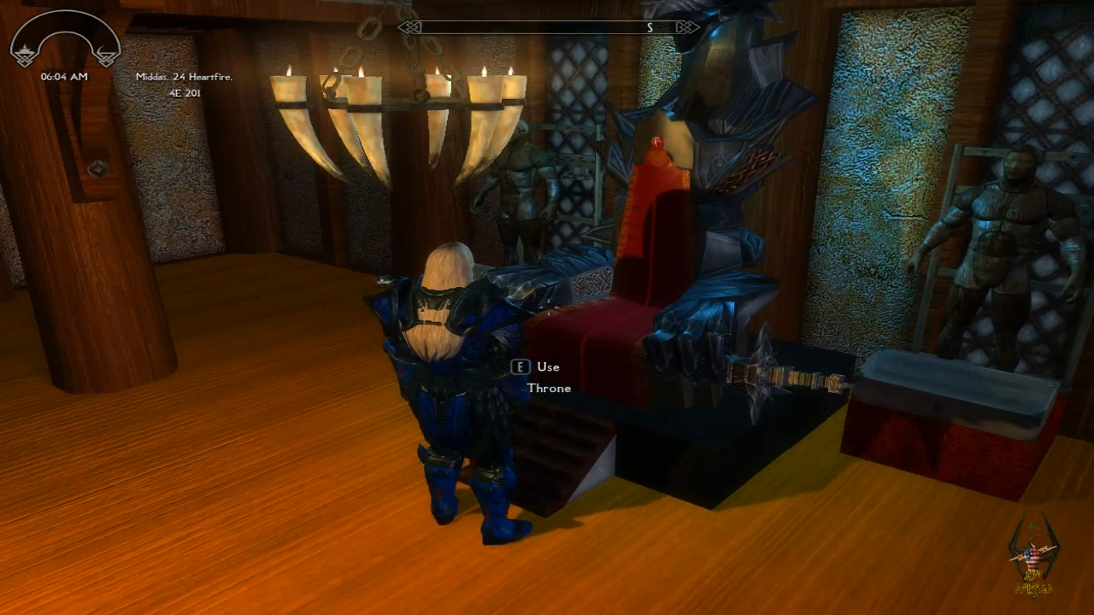
key(d)
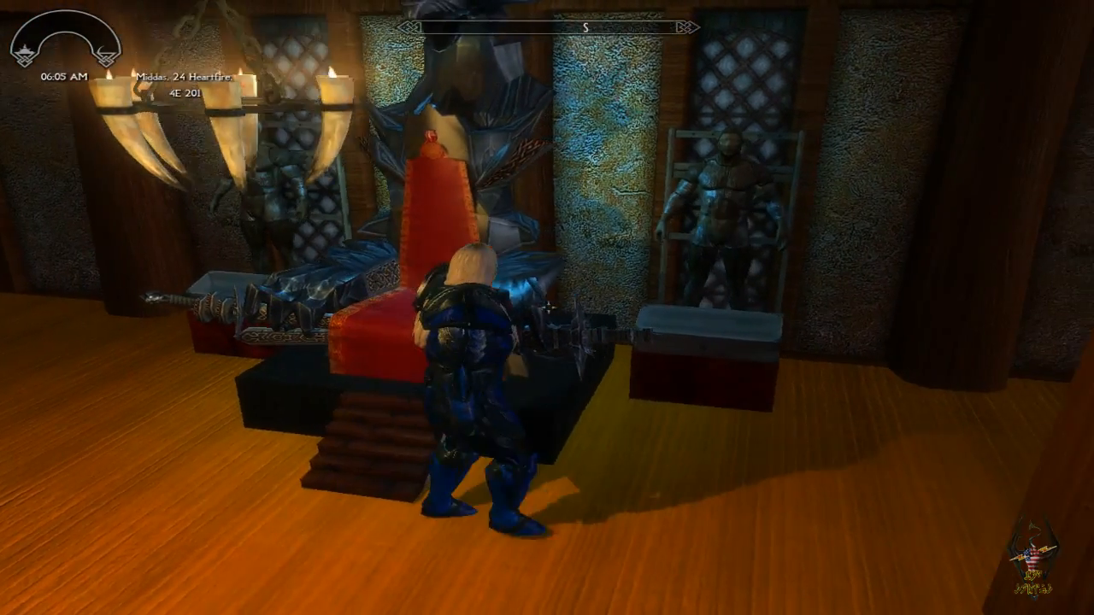
key(d)
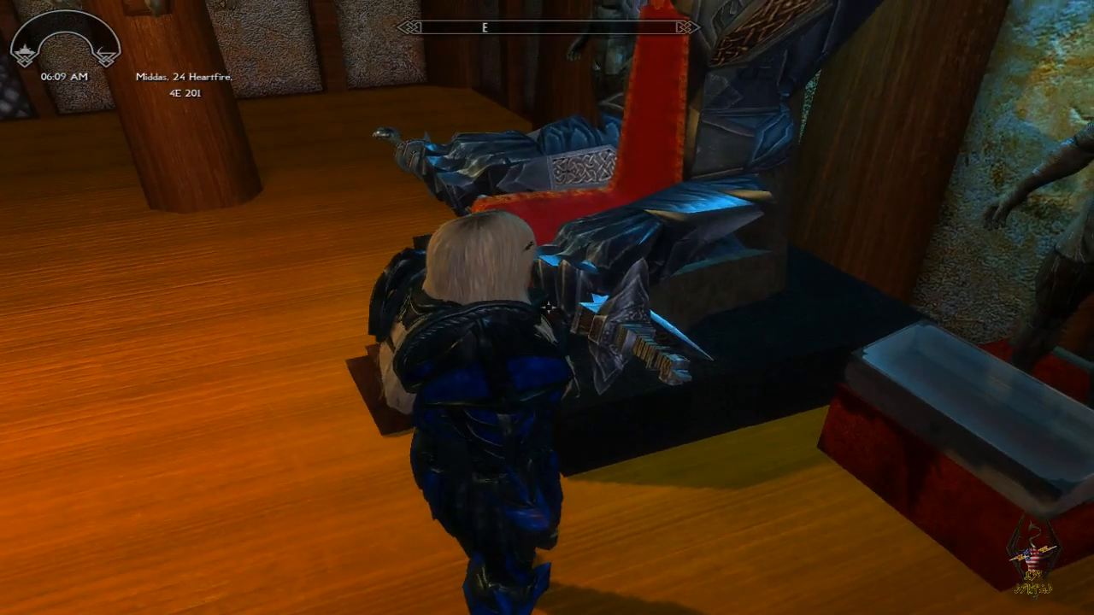
scroll(548, 308, down, 3)
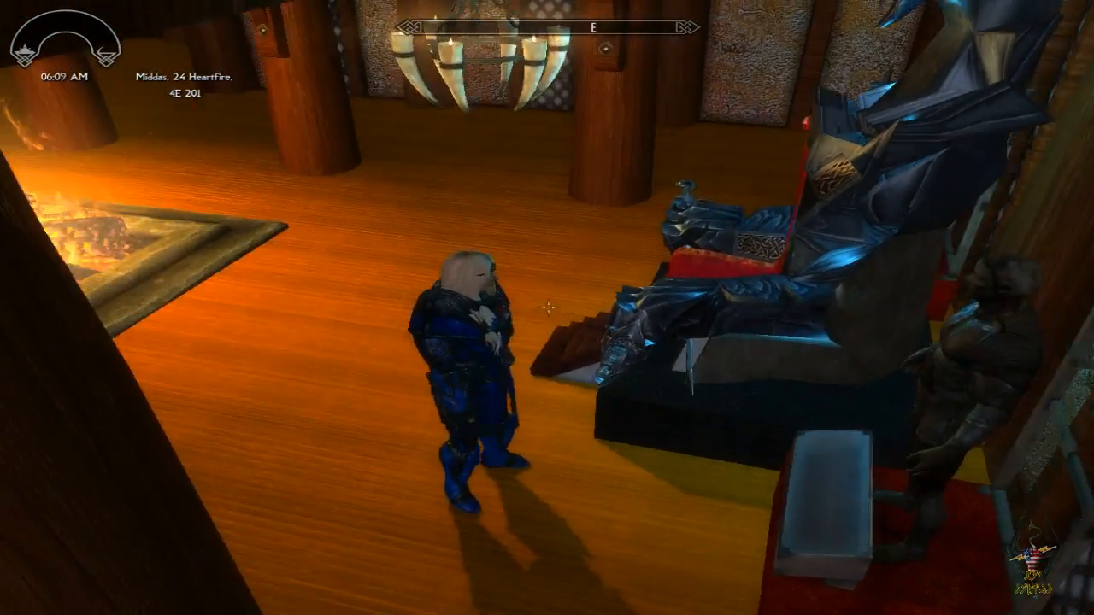
scroll(547, 308, up, 5)
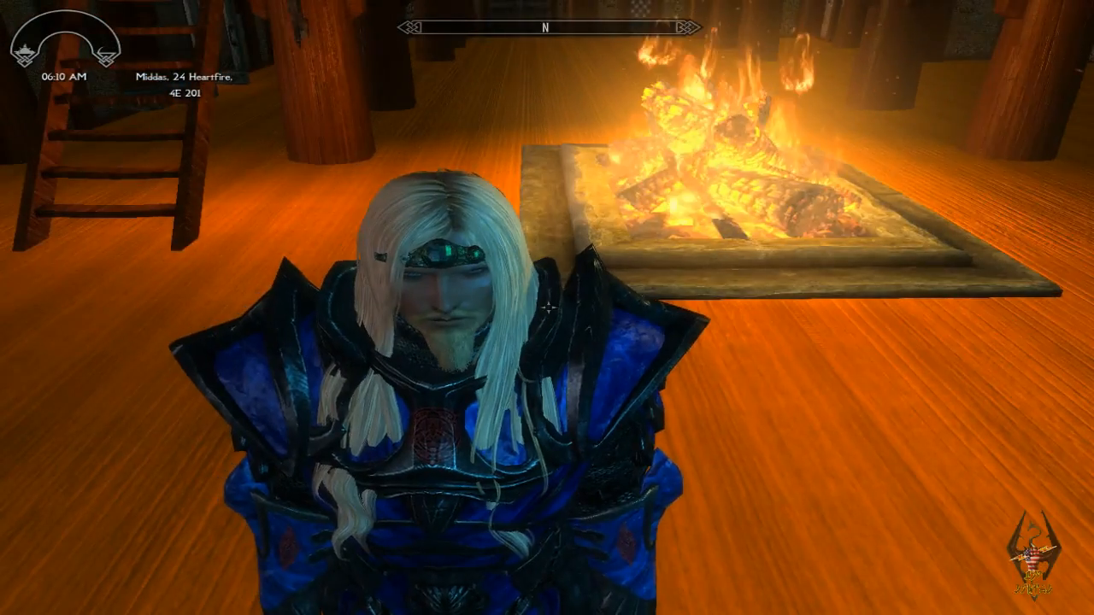